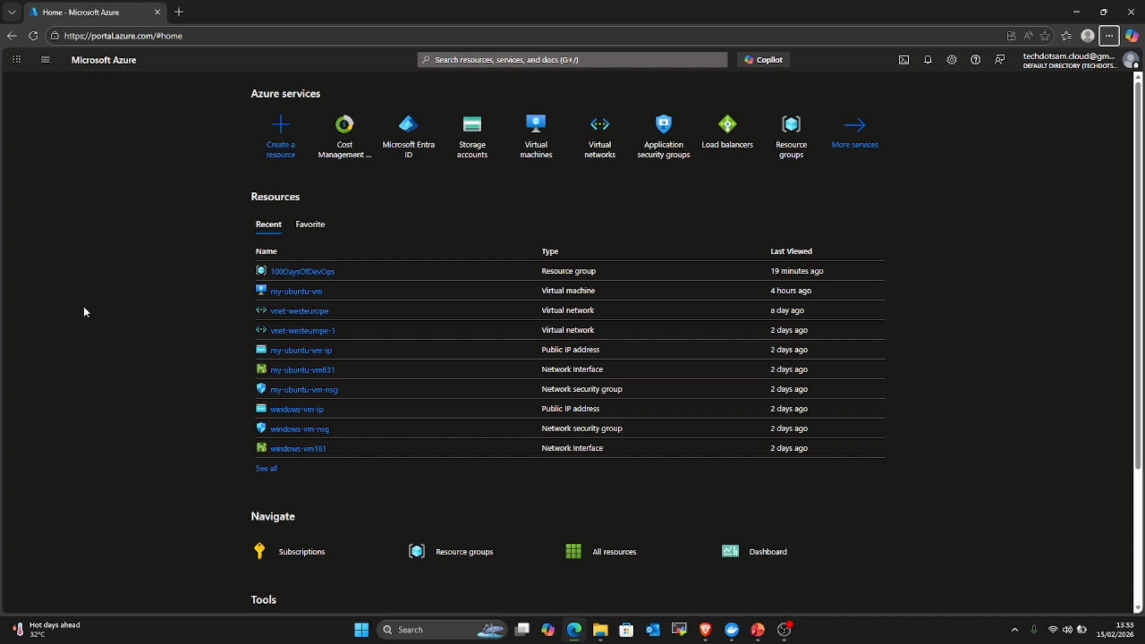
Review the resources in the 100DaysOfDevOps resource group and return to the portal home page.
{"action": "left_click", "coordinate": [311, 272]}
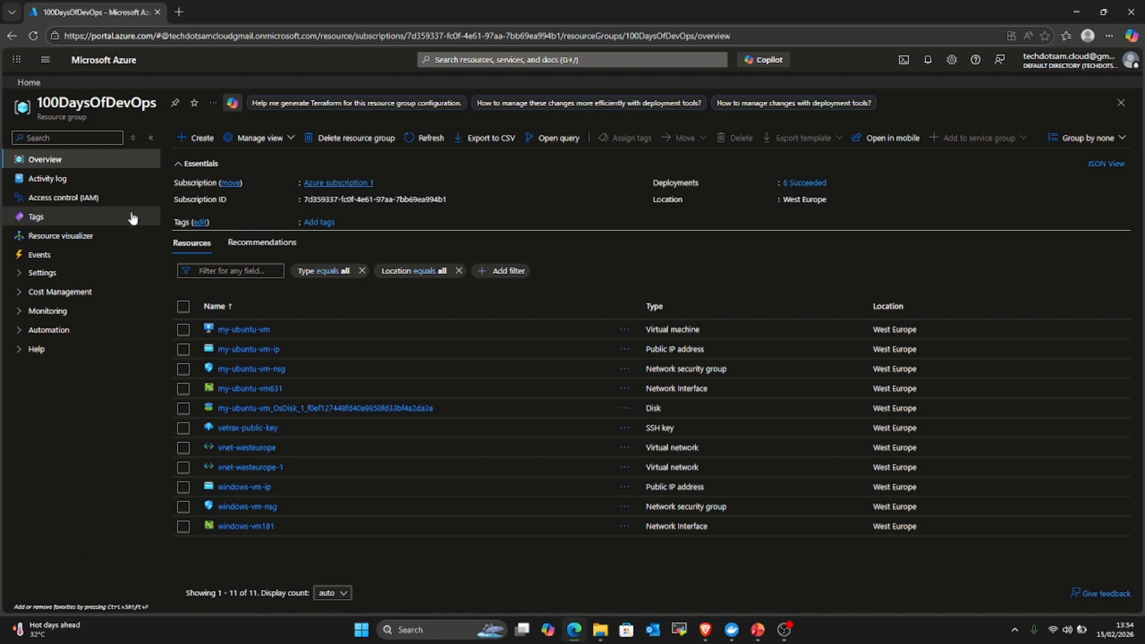
{"action": "left_click", "coordinate": [105, 61]}
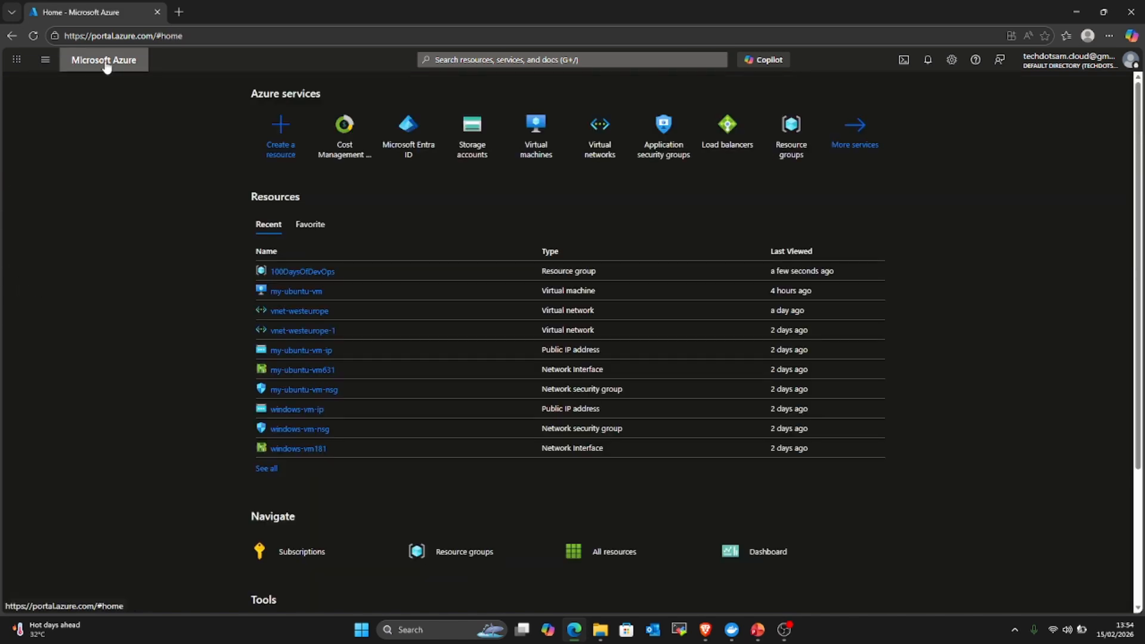
Open the billing account summary through Cost Management and view the spending rate and forecast details.
{"action": "left_click", "coordinate": [350, 158]}
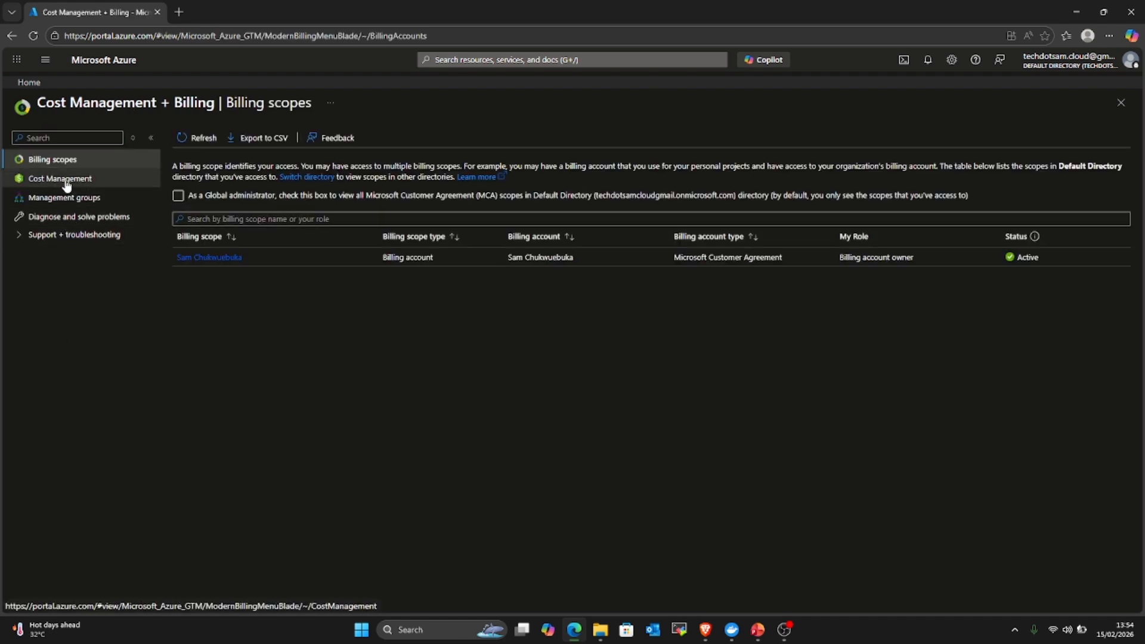
{"action": "left_click", "coordinate": [65, 180]}
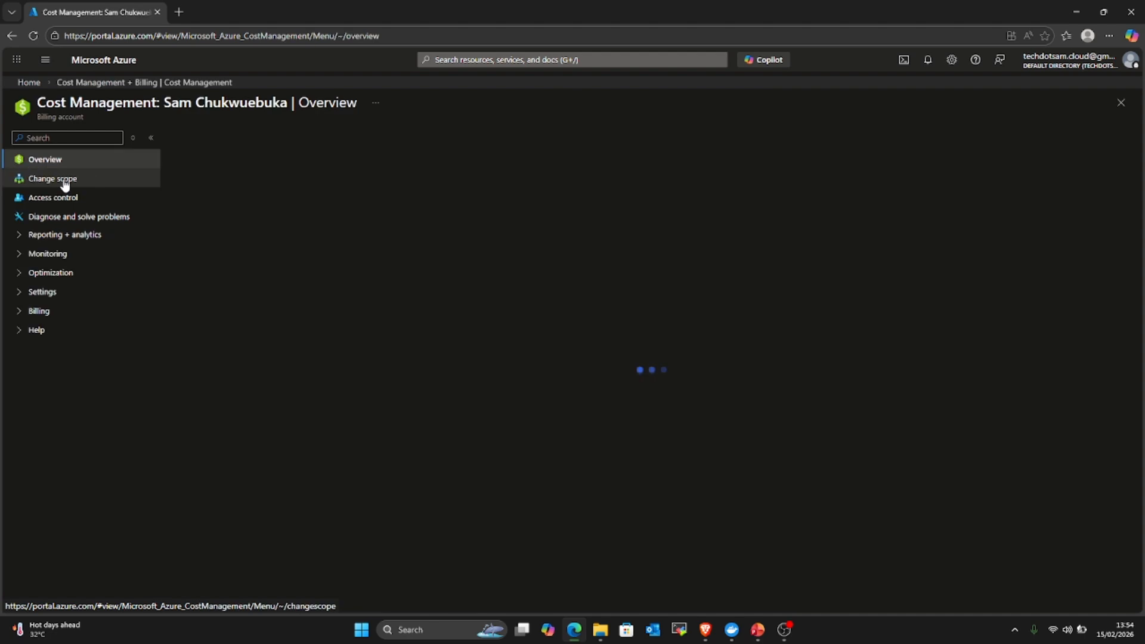
{"action": "left_click", "coordinate": [223, 157]}
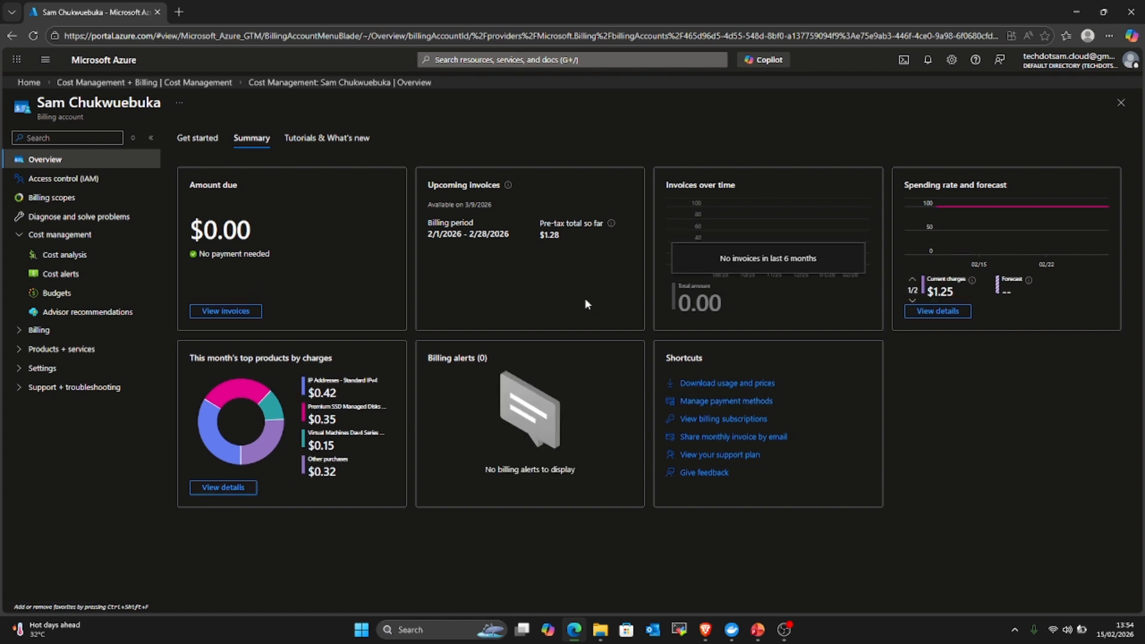
{"action": "left_click", "coordinate": [938, 311]}
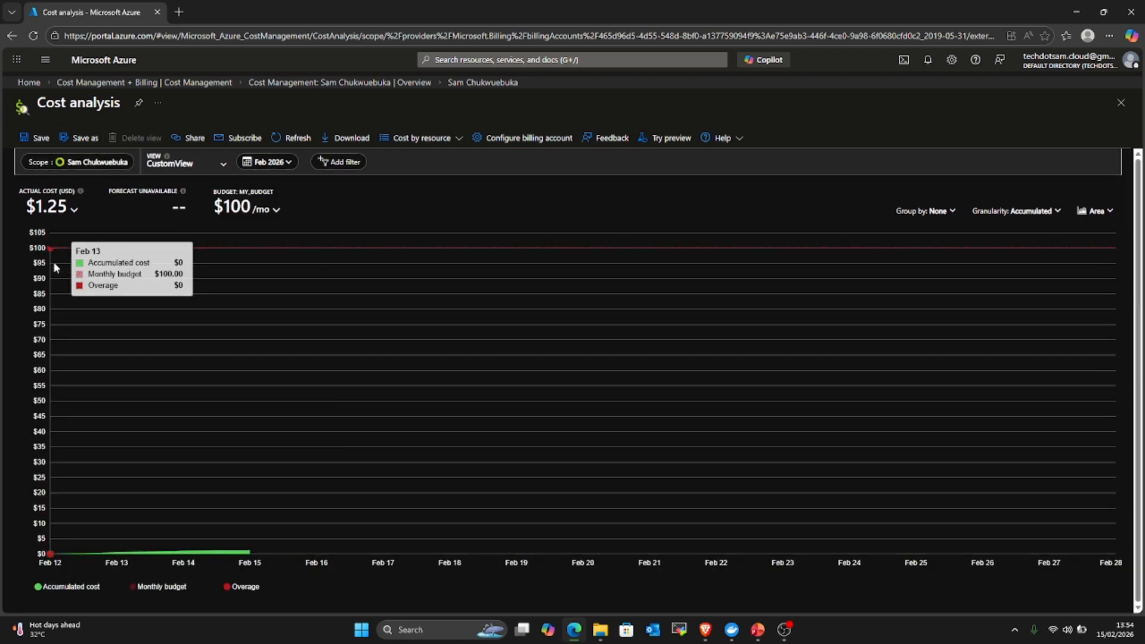
From the billing account summary, view the details of this month's top products by charges and break the service costs down by Resource.
{"action": "left_click", "coordinate": [304, 83]}
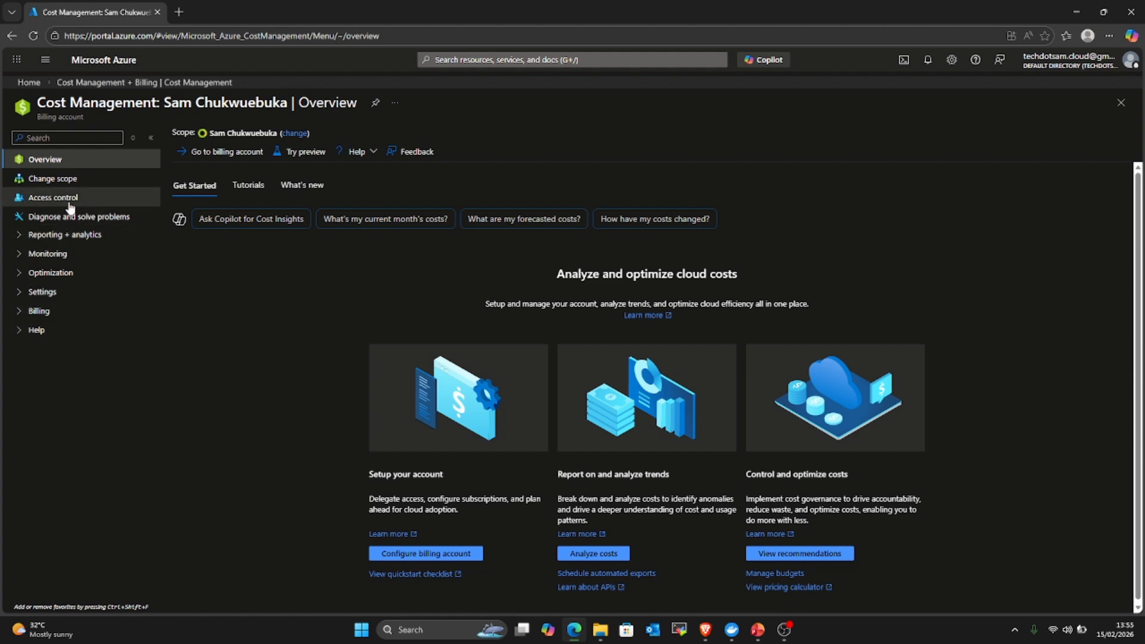
{"action": "left_click", "coordinate": [238, 154]}
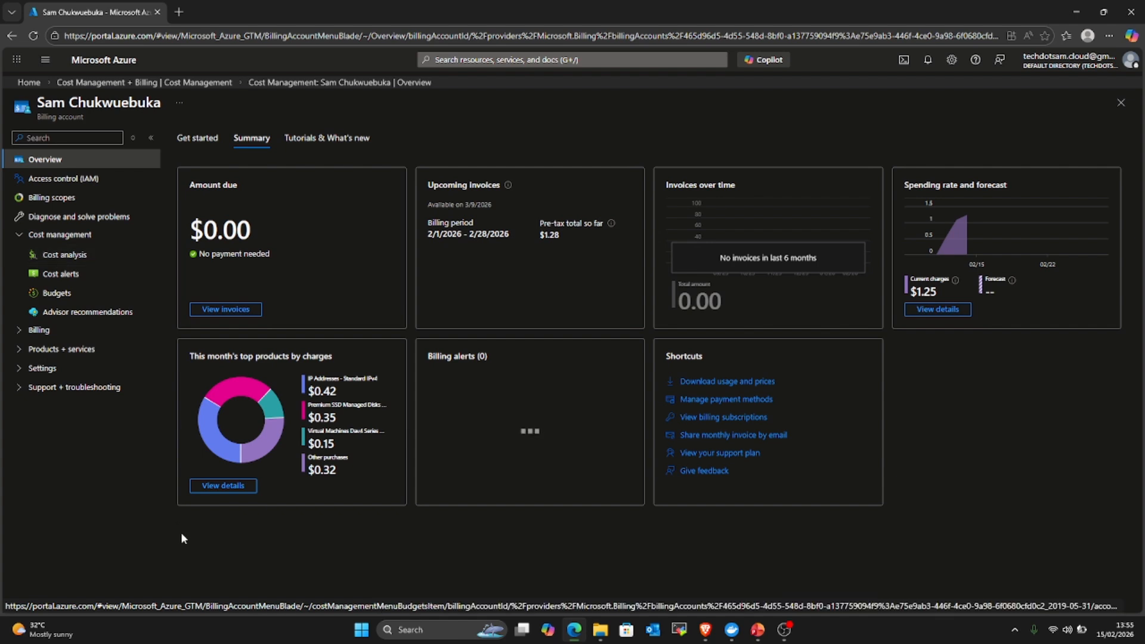
{"action": "left_click", "coordinate": [227, 487]}
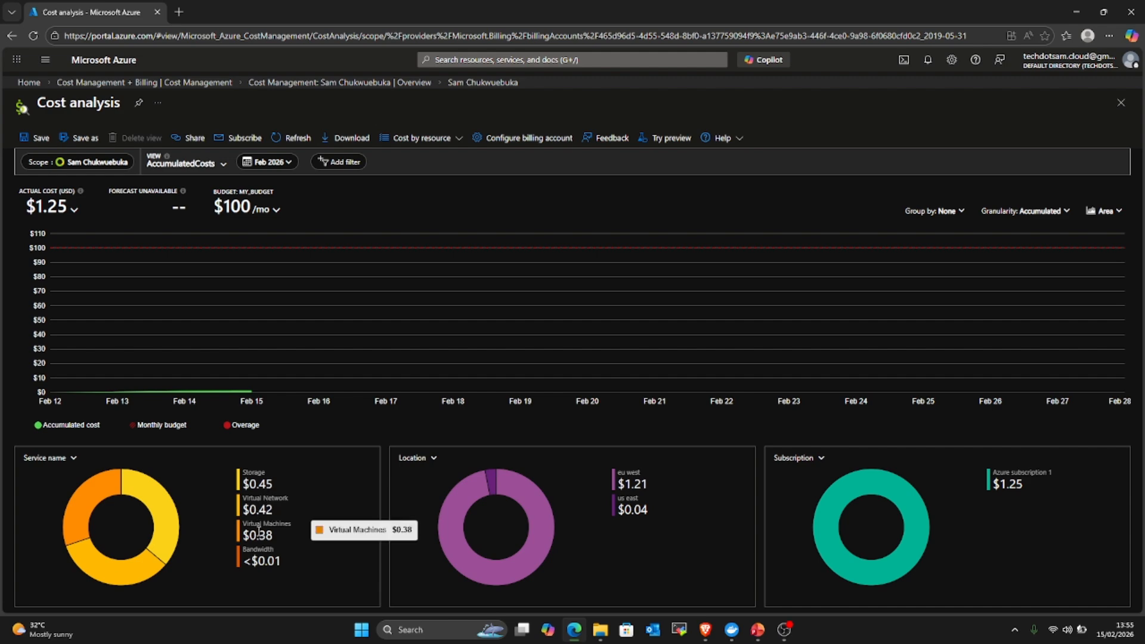
{"action": "left_click", "coordinate": [74, 458]}
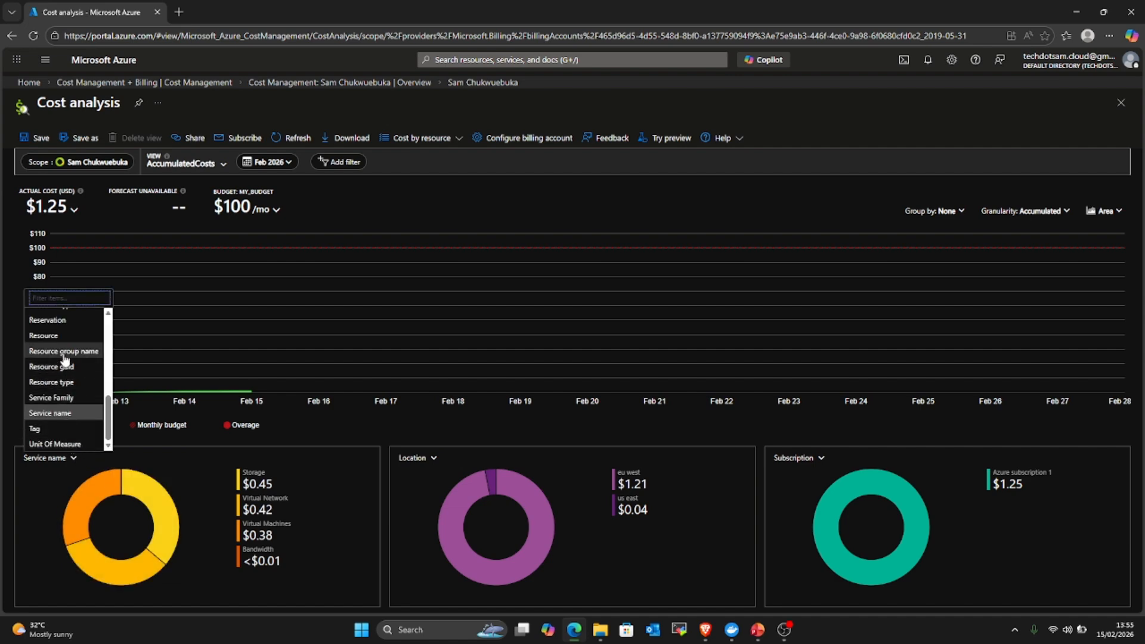
{"action": "left_click", "coordinate": [45, 335]}
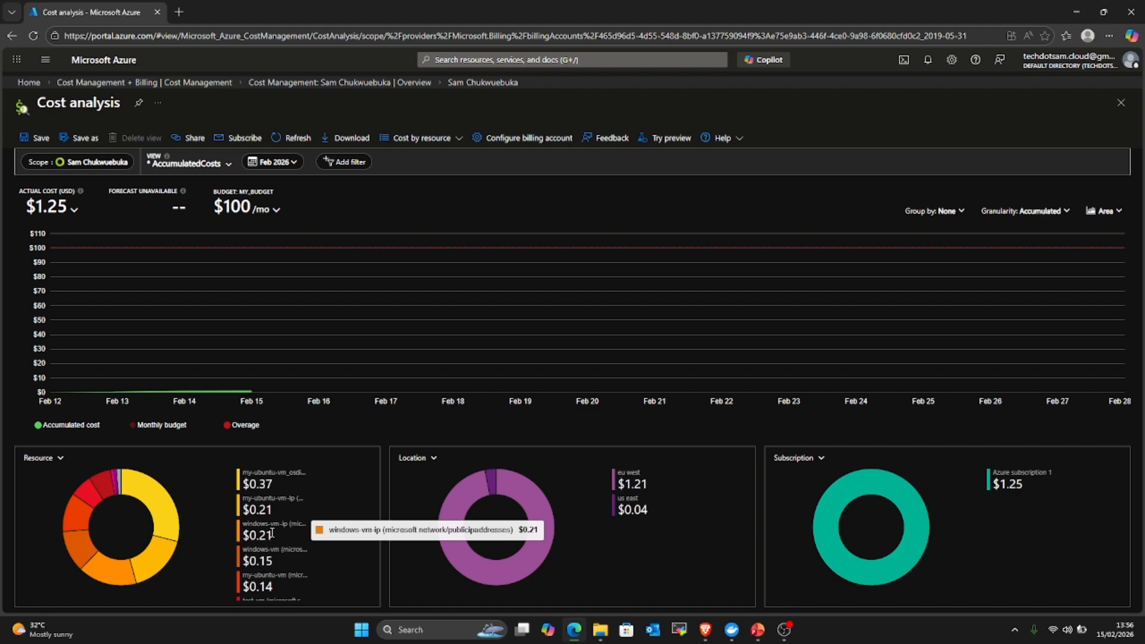
{"action": "scroll", "coordinate": [272, 533], "scroll_direction": "down", "scroll_amount": 3}
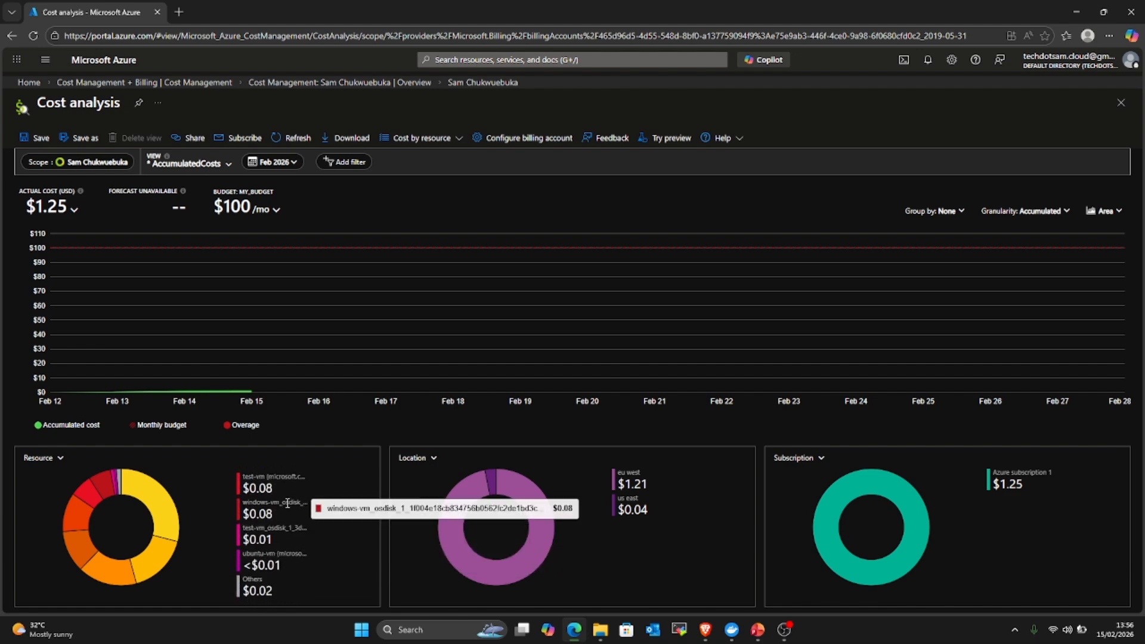
{"action": "scroll", "coordinate": [272, 509], "scroll_direction": "up", "scroll_amount": 3}
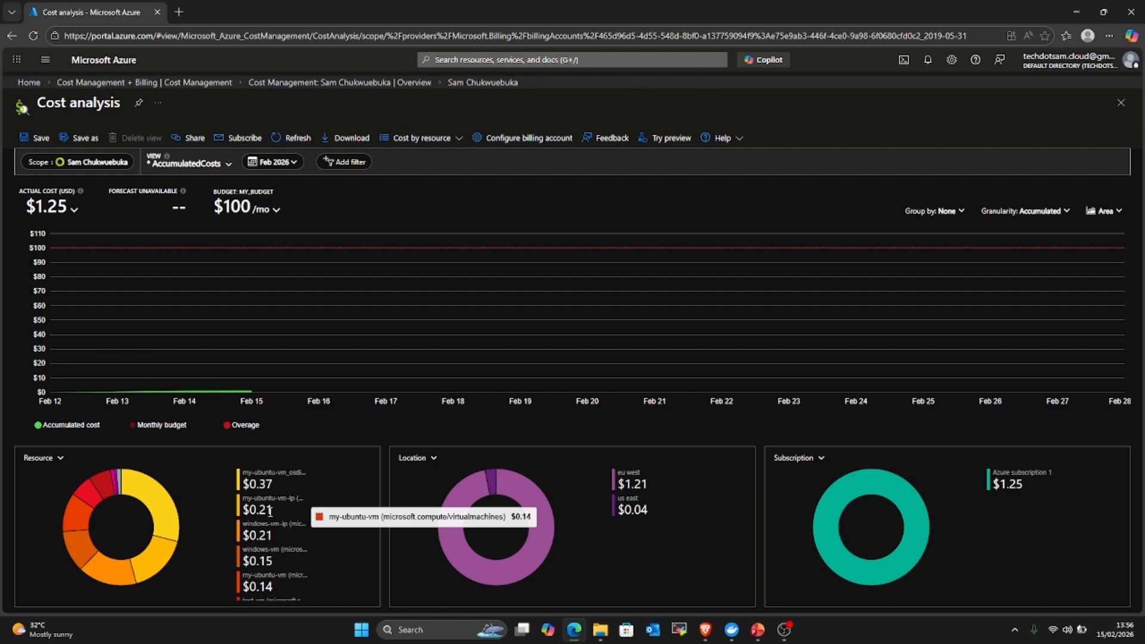
Reopen the 100DaysOfDevOps resource group and select the resources windows-vm-ip, windows-vm-nsg and windows-vm181.
{"action": "left_click", "coordinate": [105, 62]}
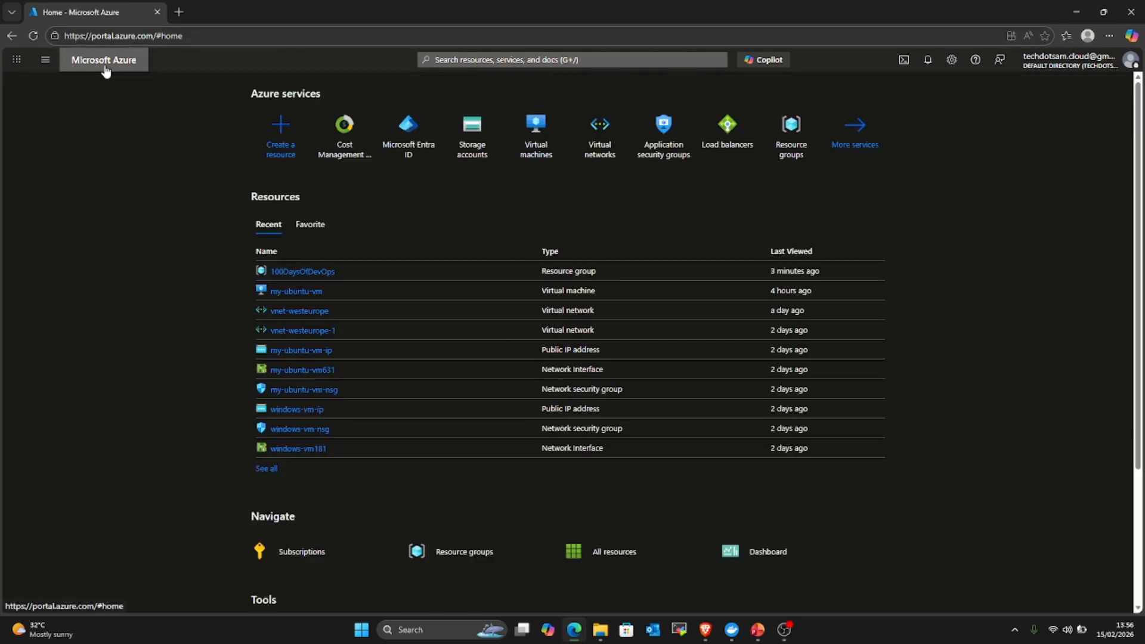
{"action": "left_click", "coordinate": [313, 271]}
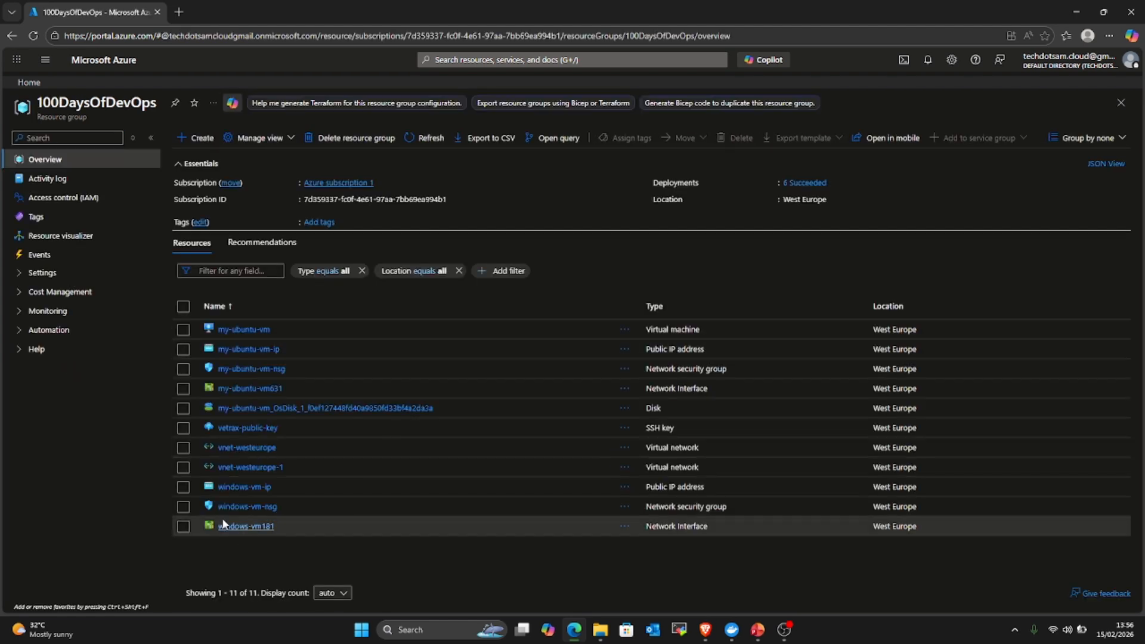
{"action": "left_click", "coordinate": [183, 487]}
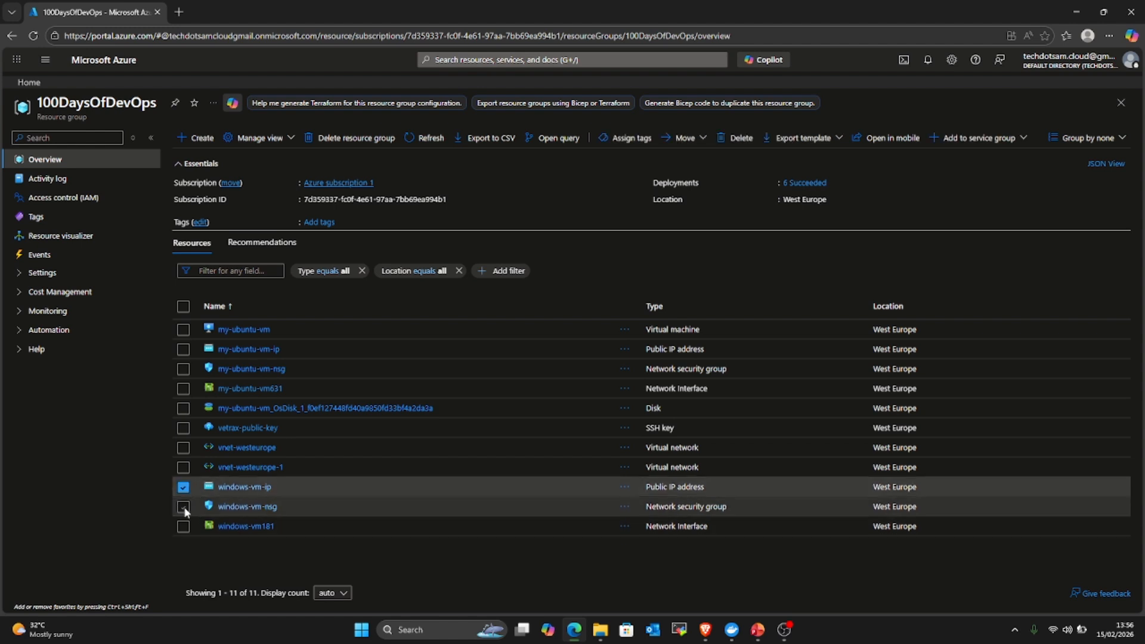
{"action": "left_click", "coordinate": [183, 506]}
{"action": "left_click", "coordinate": [183, 526]}
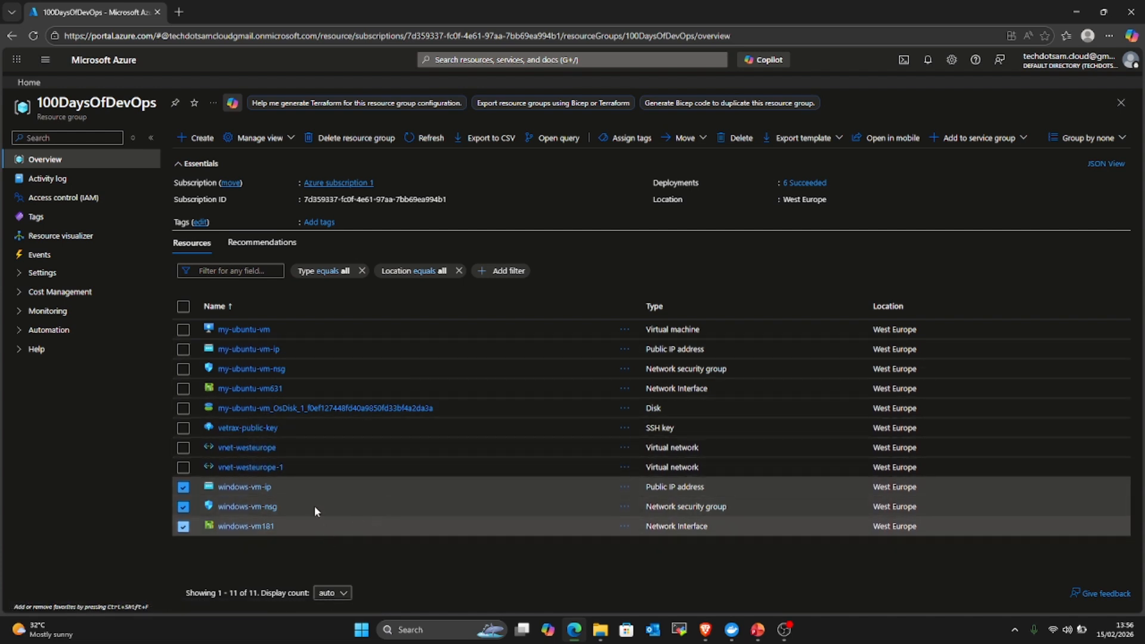
{"action": "left_click", "coordinate": [353, 140]}
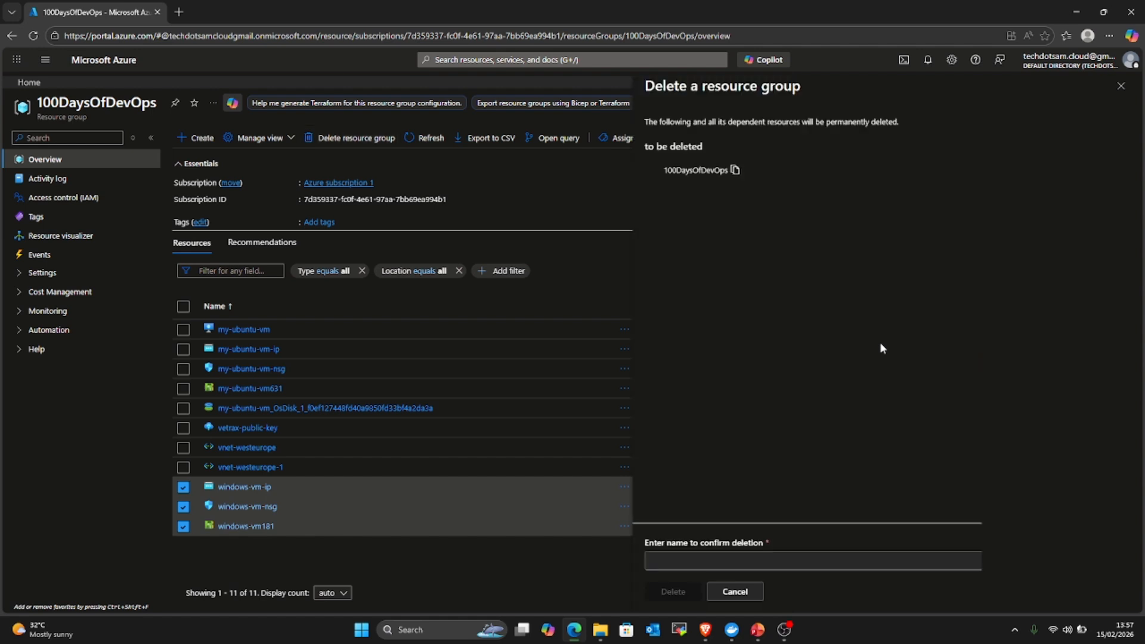
{"action": "left_click", "coordinate": [735, 171]}
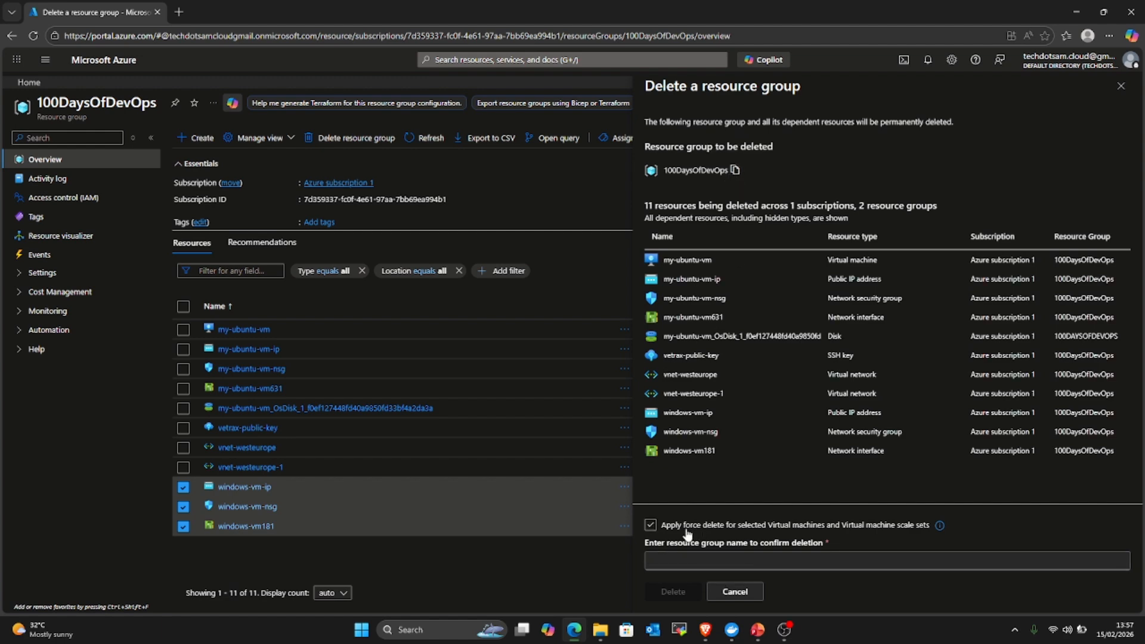
{"action": "left_click", "coordinate": [744, 592]}
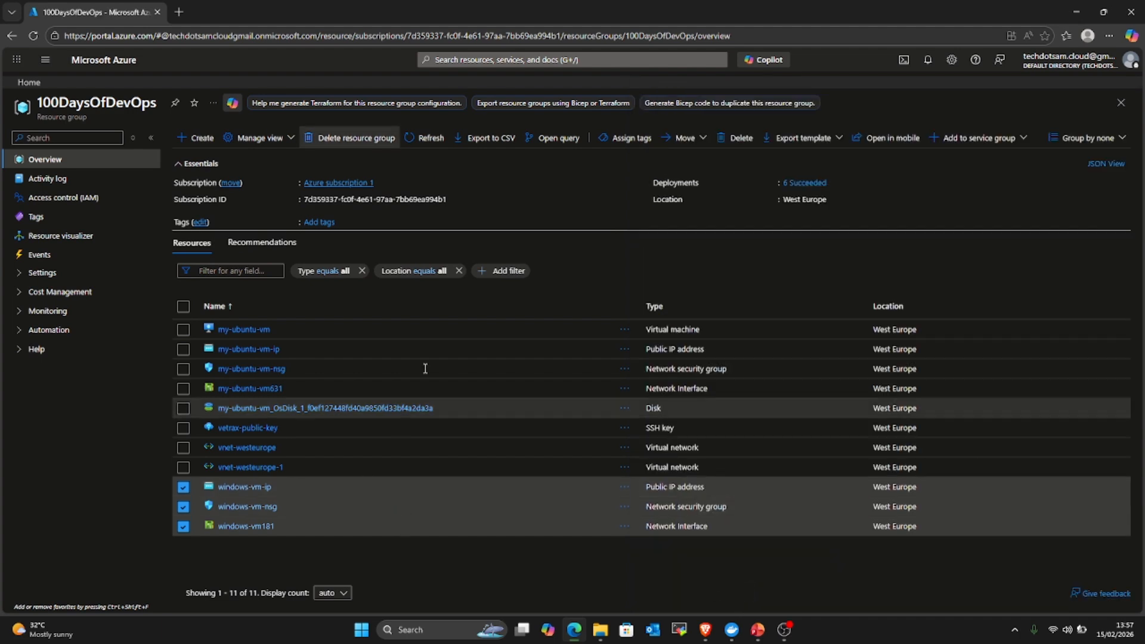
Delete the three selected Windows VM resources, confirming with "delete", and return to the portal home page.
{"action": "left_click", "coordinate": [740, 139]}
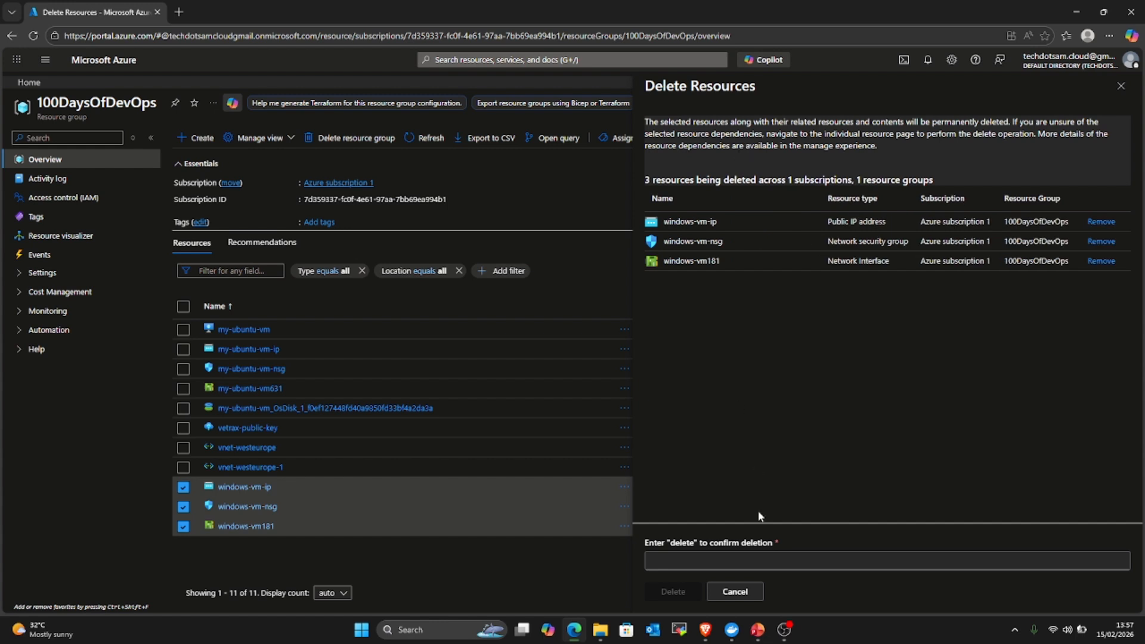
{"action": "double_click", "coordinate": [681, 543]}
{"action": "left_click", "coordinate": [680, 560]}
{"action": "key", "text": "ctrl+v"}
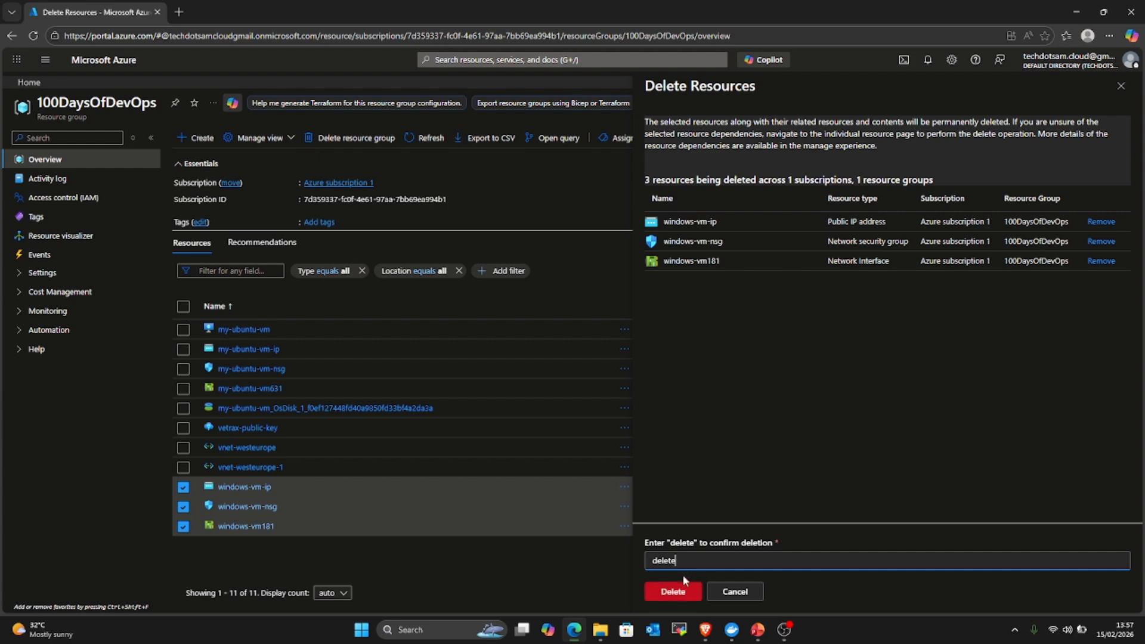
{"action": "left_click", "coordinate": [673, 596]}
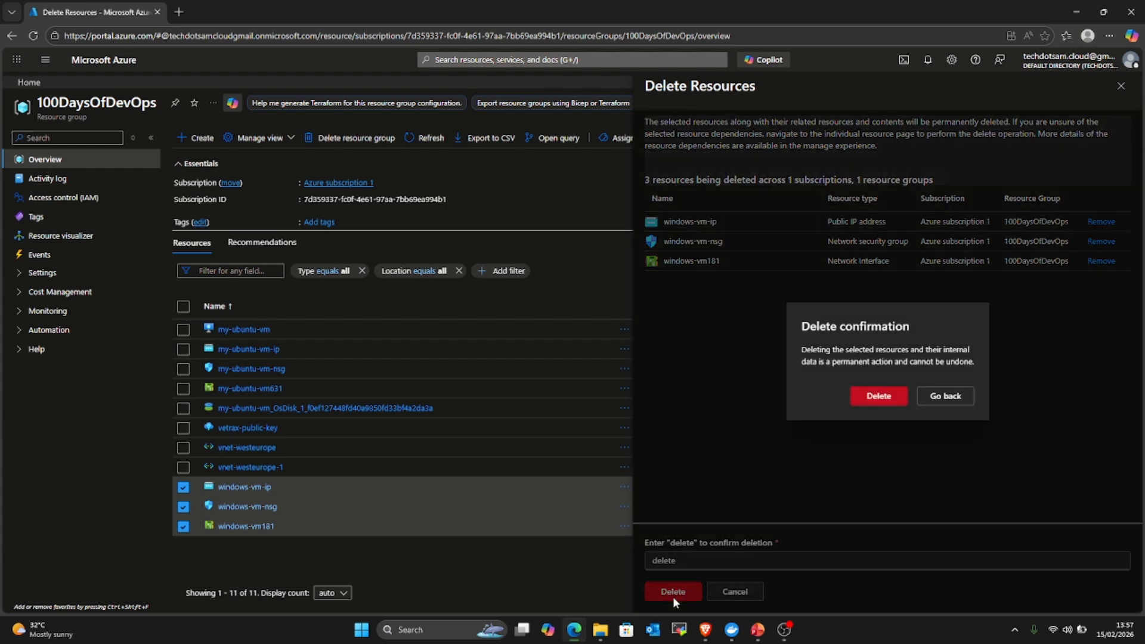
{"action": "left_click", "coordinate": [870, 400]}
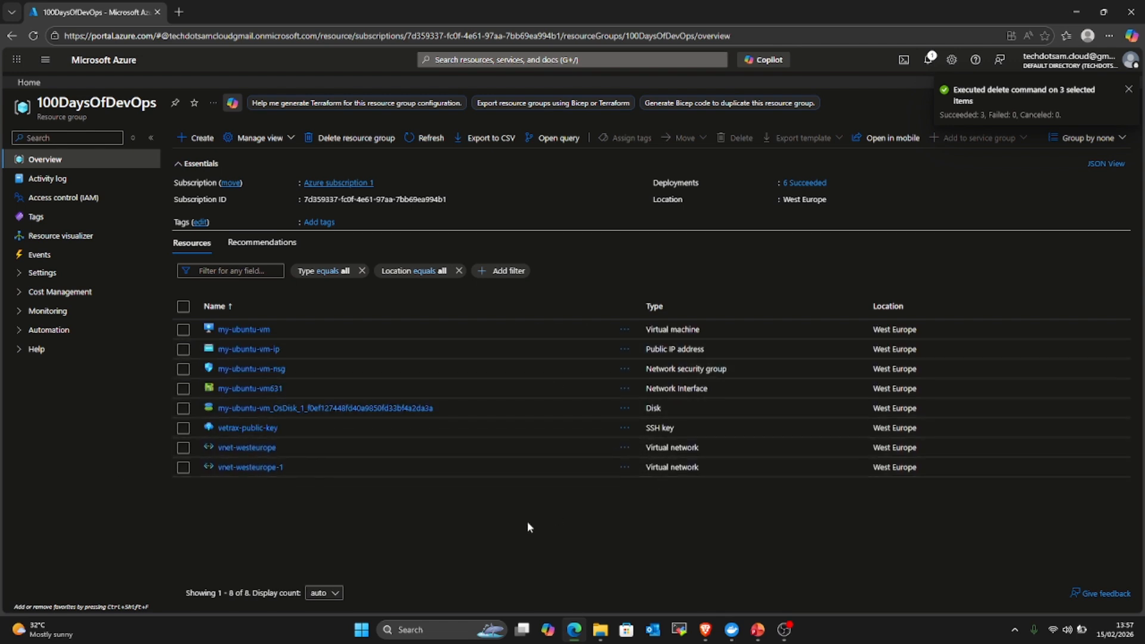
{"action": "left_click", "coordinate": [105, 67]}
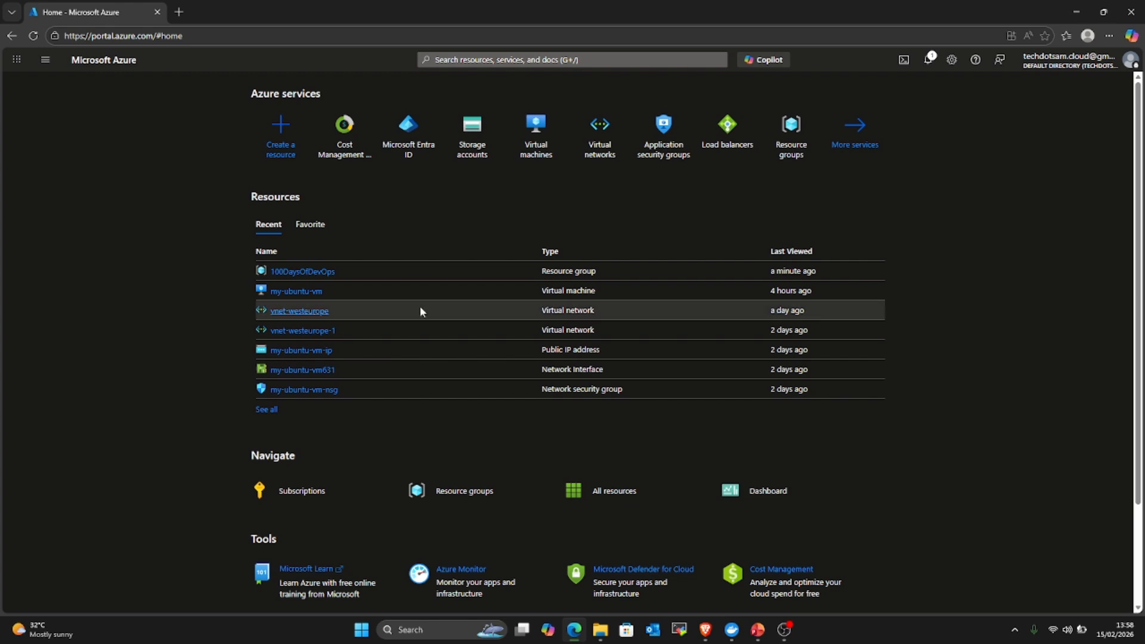
Switch to the roadmap presentation in PowerPoint and add a blank slide after the Identity and Access Management slide.
{"action": "left_click", "coordinate": [757, 628]}
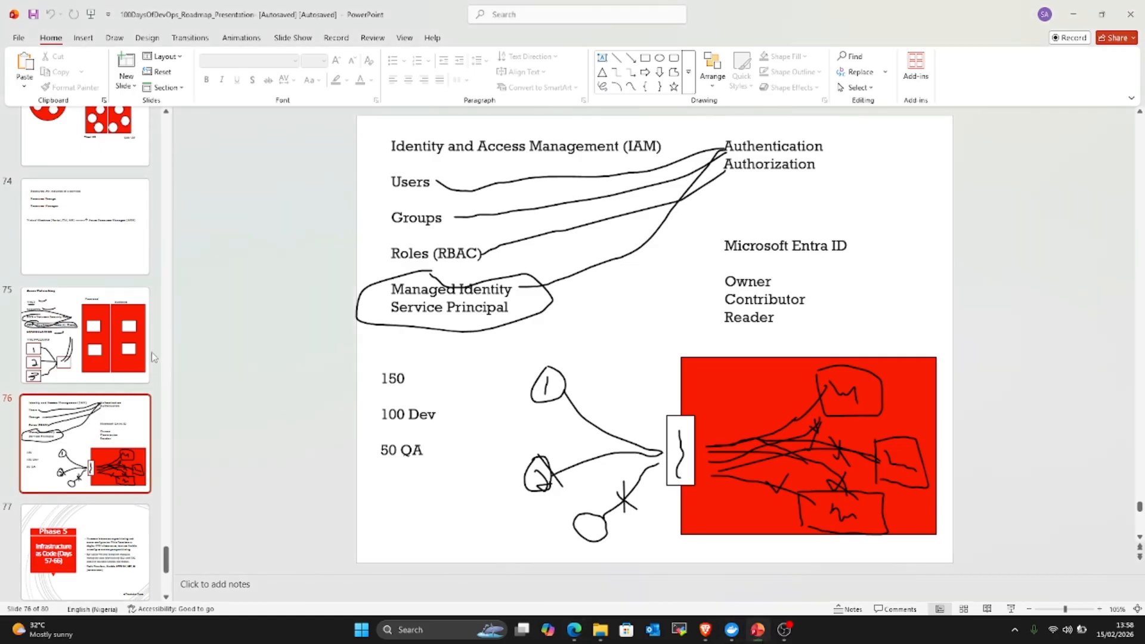
{"action": "left_click", "coordinate": [126, 85]}
{"action": "left_click", "coordinate": [148, 298]}
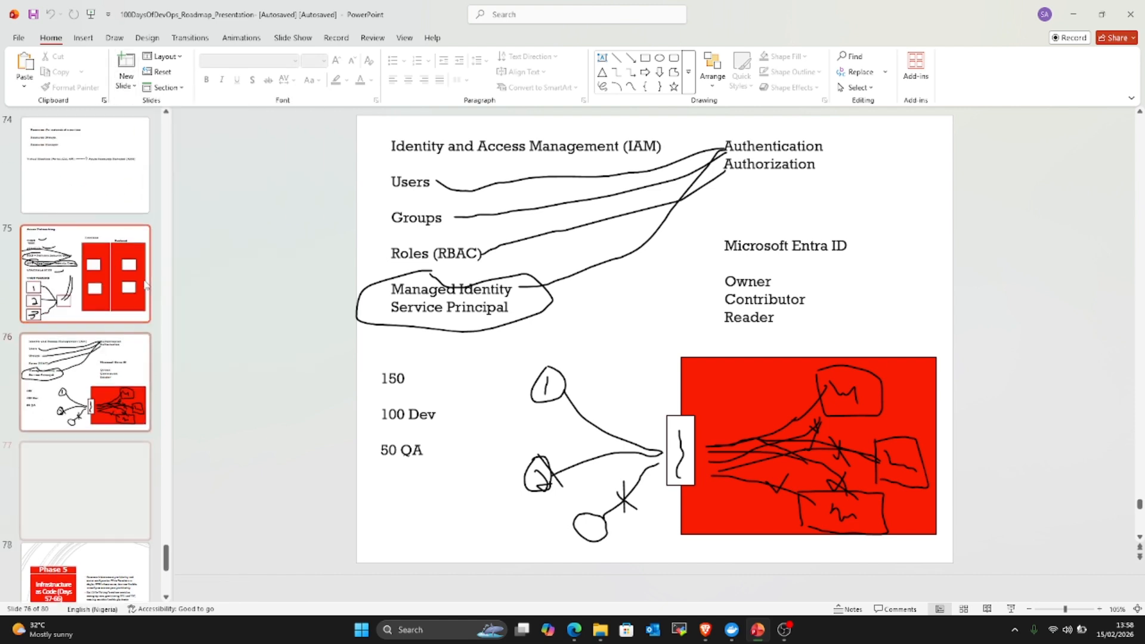
Add a wide text box near the upper edge of the blank slide with the heading "Storage".
{"action": "left_click", "coordinate": [83, 37]}
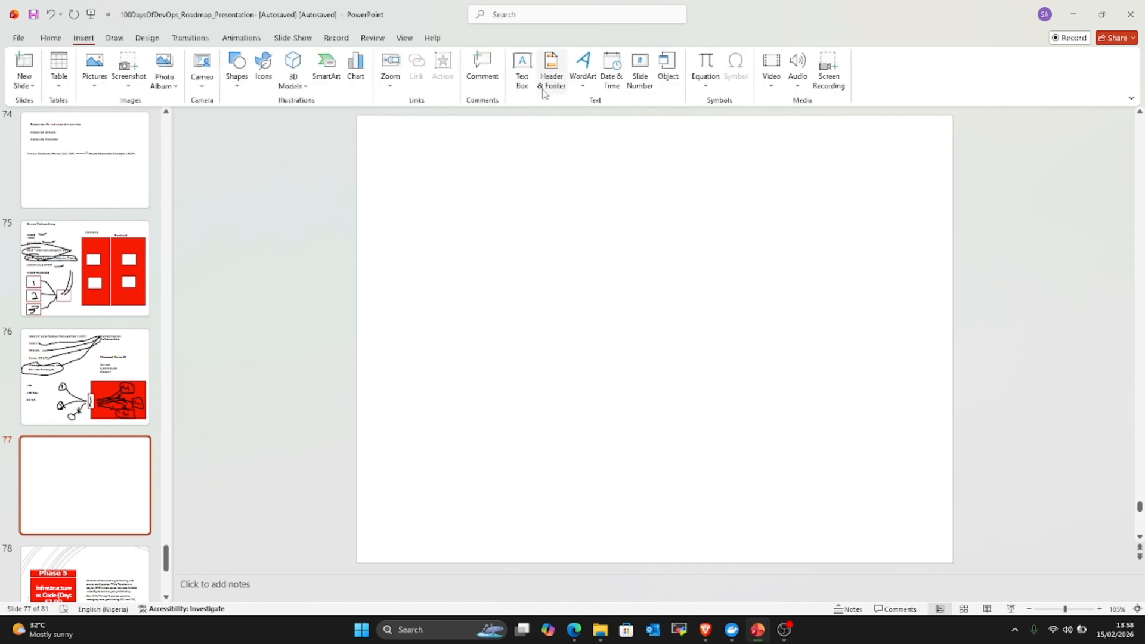
{"action": "left_click", "coordinate": [521, 71]}
{"action": "left_click_drag", "start_coordinate": [379, 144], "coordinate": [775, 200]}
{"action": "type", "text": "S"}
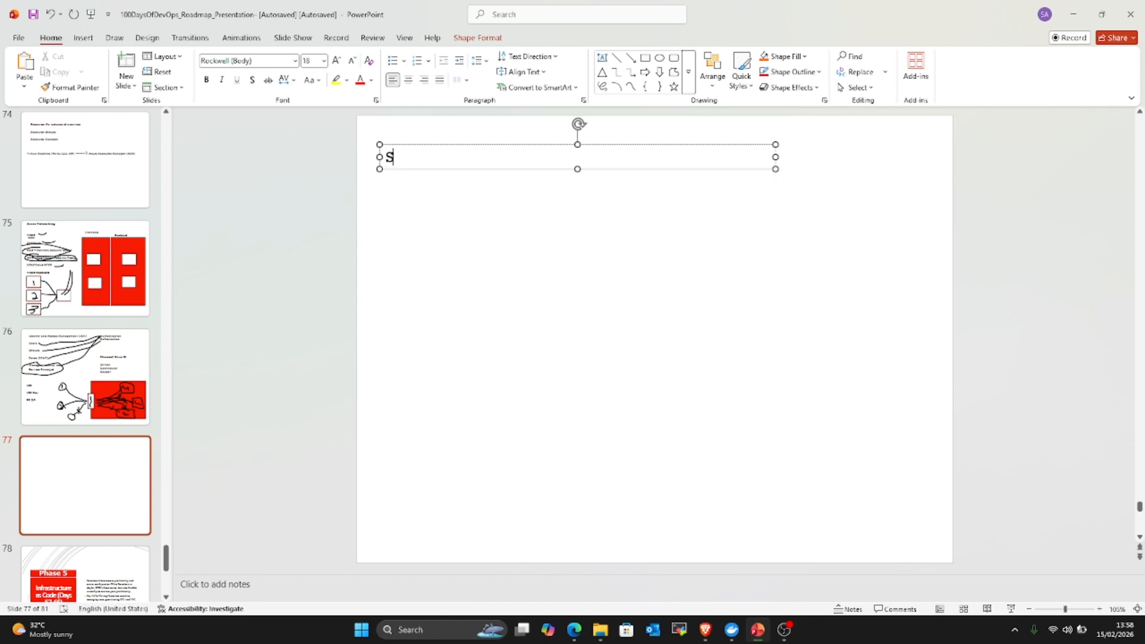
{"action": "type", "text": "torage"}
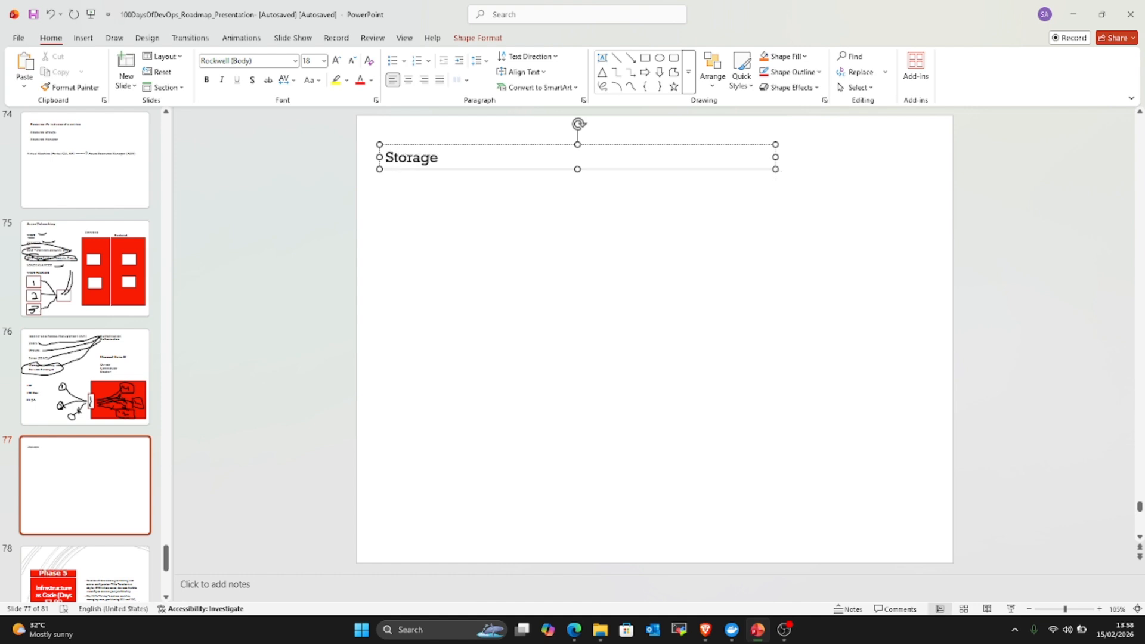
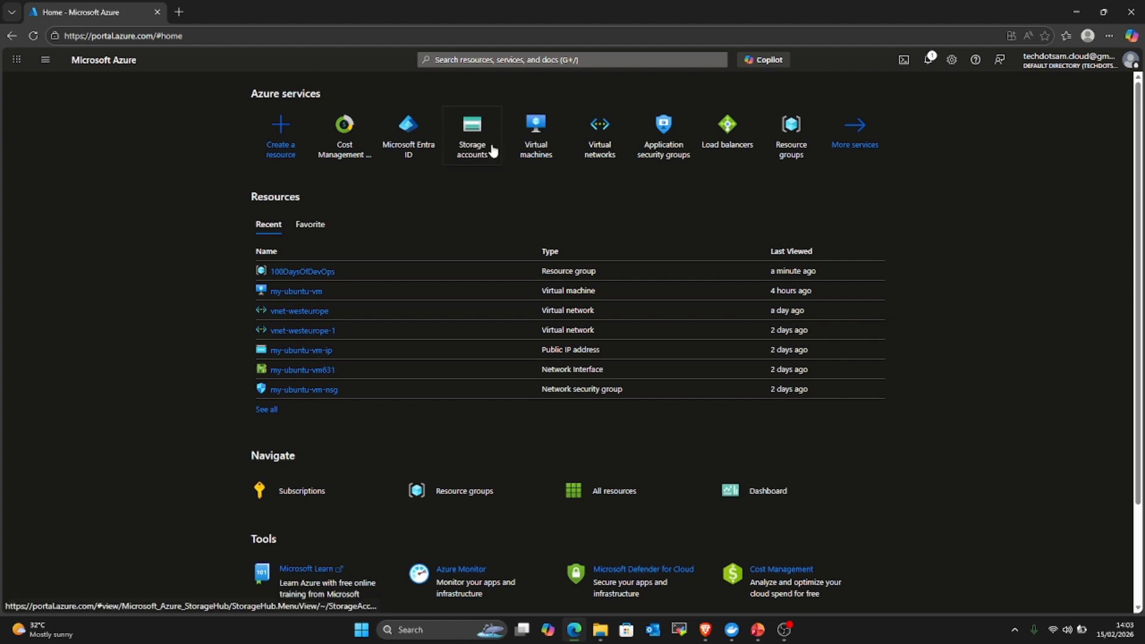
Open the storage accounts service, start creating a storage account, and enter the name myteststorageaccount1.
{"action": "left_click", "coordinate": [468, 149]}
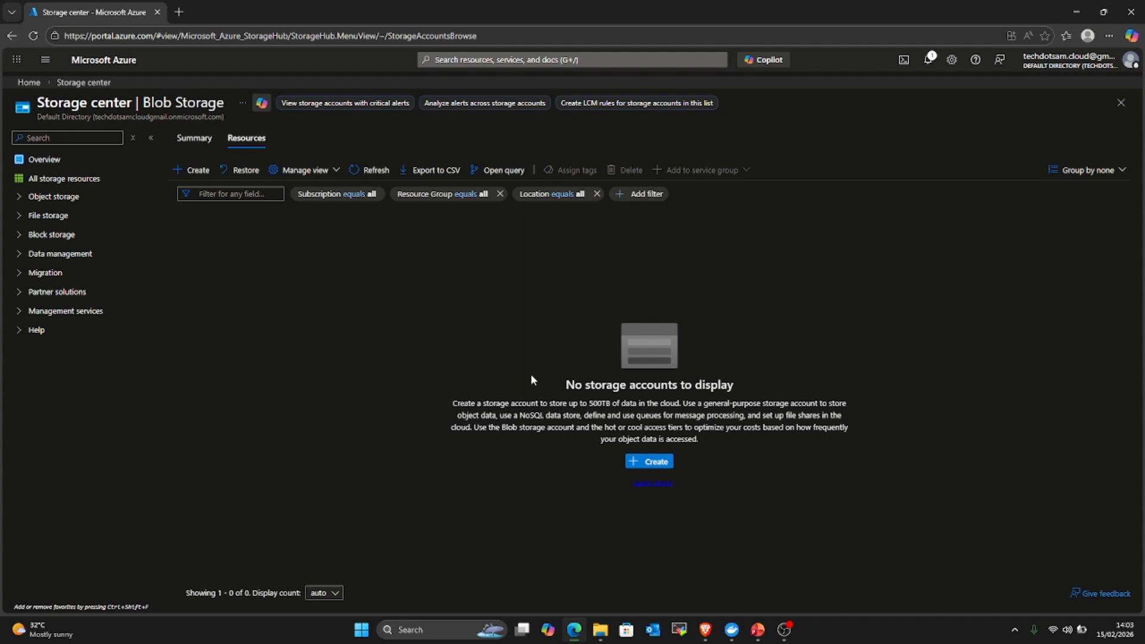
{"action": "left_click", "coordinate": [195, 171]}
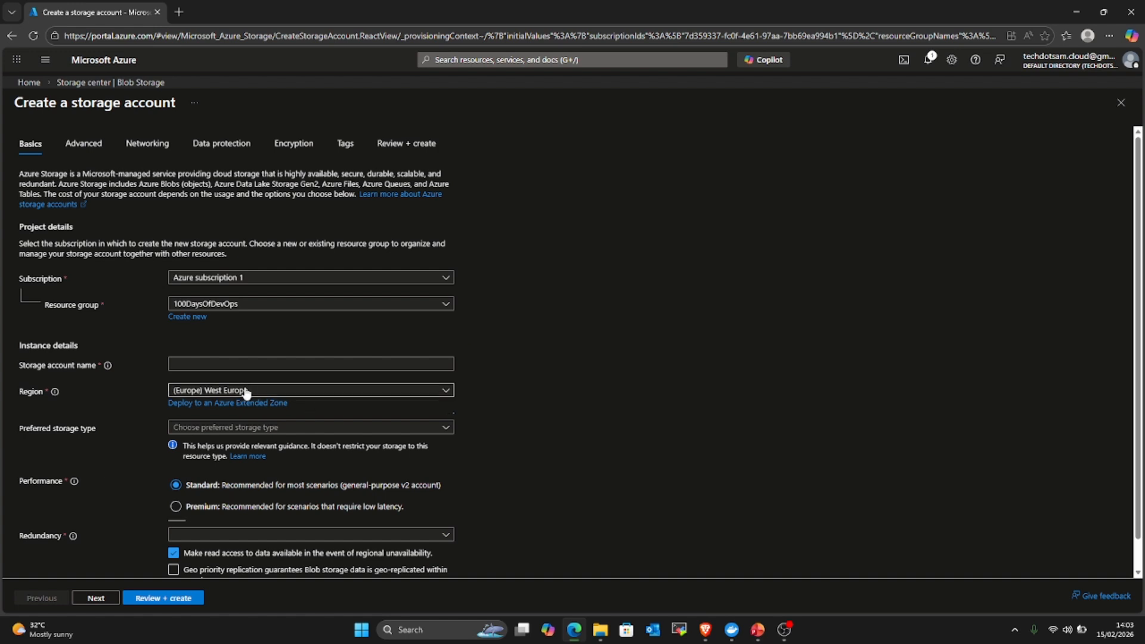
{"action": "left_click", "coordinate": [252, 363]}
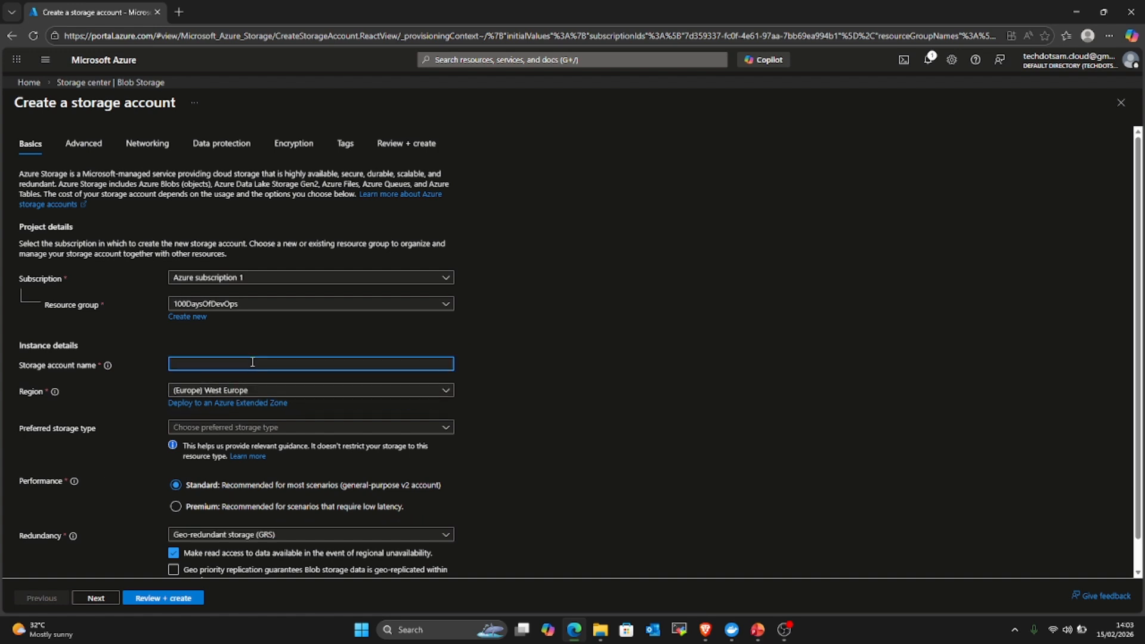
{"action": "type", "text": "myteststorageaccount1"}
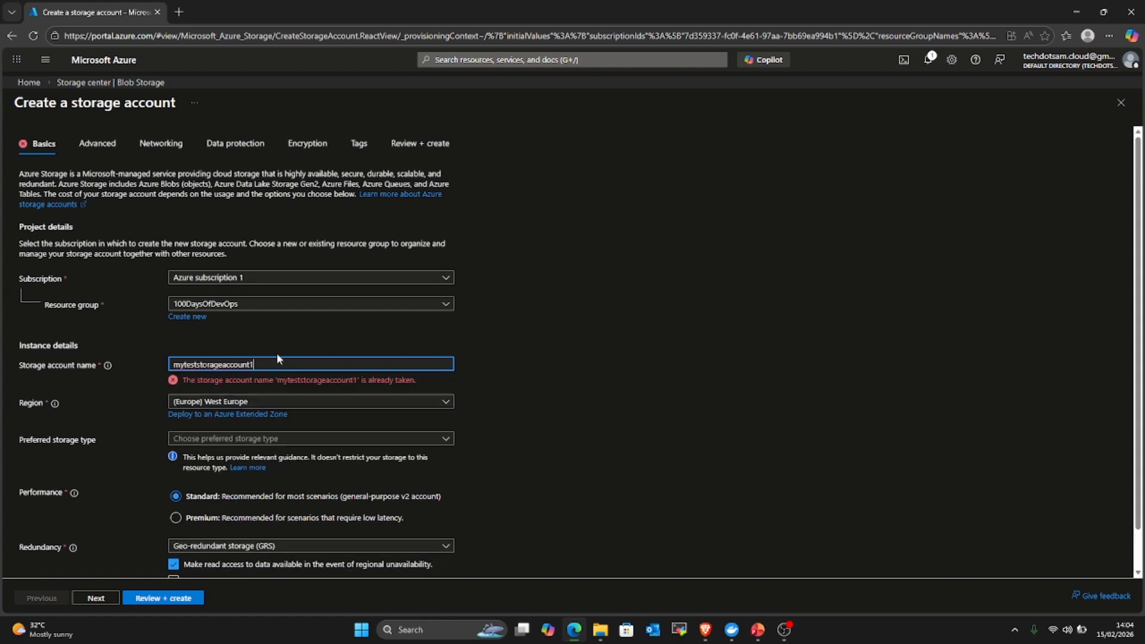
Replace the "mytest" prefix and trailing number so the storage account name reads vetraxstorageaccount.
{"action": "key", "text": "Left"}
{"action": "key", "text": "Left"}
{"action": "key", "text": "Left"}
{"action": "key", "text": "Left"}
{"action": "key", "text": "Left"}
{"action": "key", "text": "Left"}
{"action": "key", "text": "Left"}
{"action": "key", "text": "Left"}
{"action": "key", "text": "Left"}
{"action": "key", "text": "Left"}
{"action": "key", "text": "Left"}
{"action": "key", "text": "Left"}
{"action": "key", "text": "Left"}
{"action": "key", "text": "Left"}
{"action": "key", "text": "Left"}
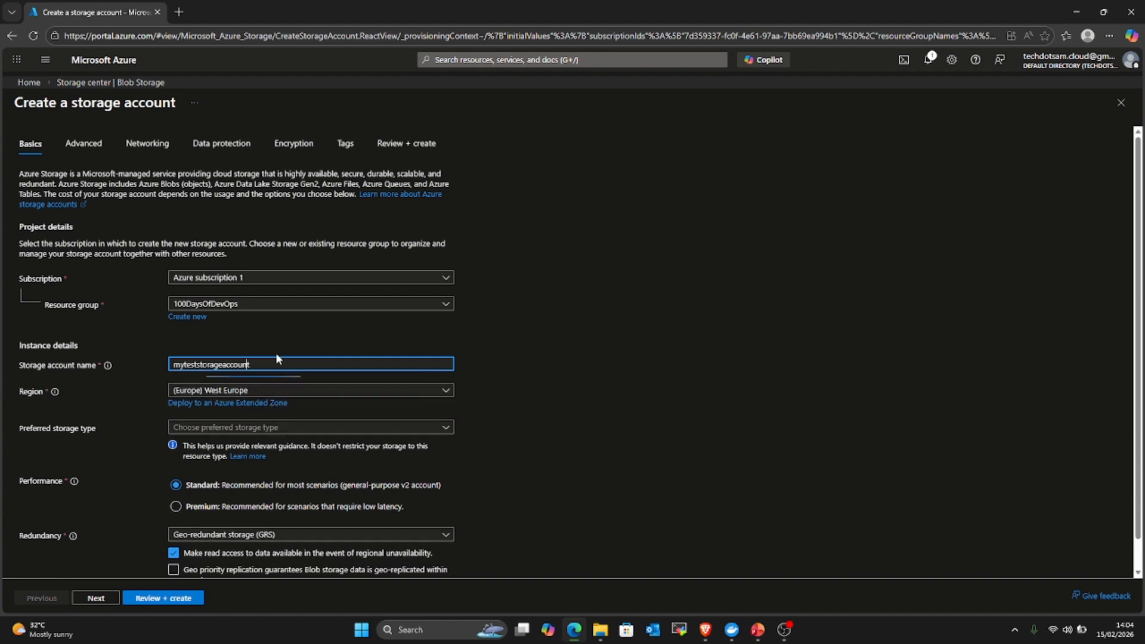
{"action": "key", "text": "Left"}
{"action": "key", "text": "Left"}
{"action": "key", "text": "Left"}
{"action": "key", "text": "BackSpace"}
{"action": "key", "text": "BackSpace"}
{"action": "key", "text": "Delete"}
{"action": "key", "text": "Delete"}
{"action": "key", "text": "Delete"}
{"action": "key", "text": "Delete"}
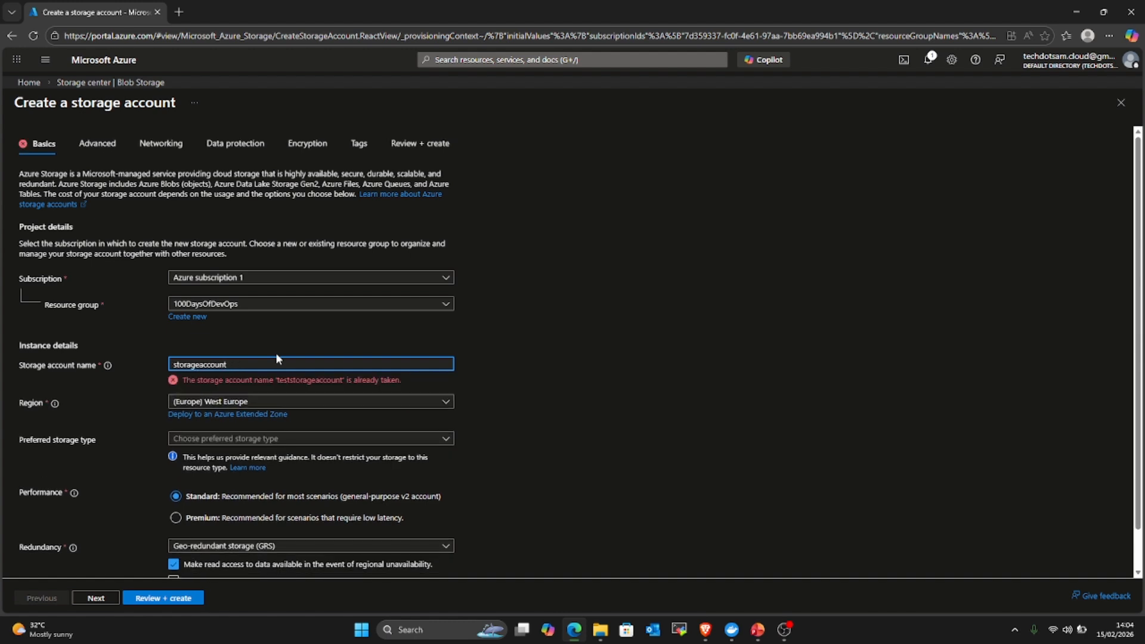
{"action": "type", "text": "vetr"}
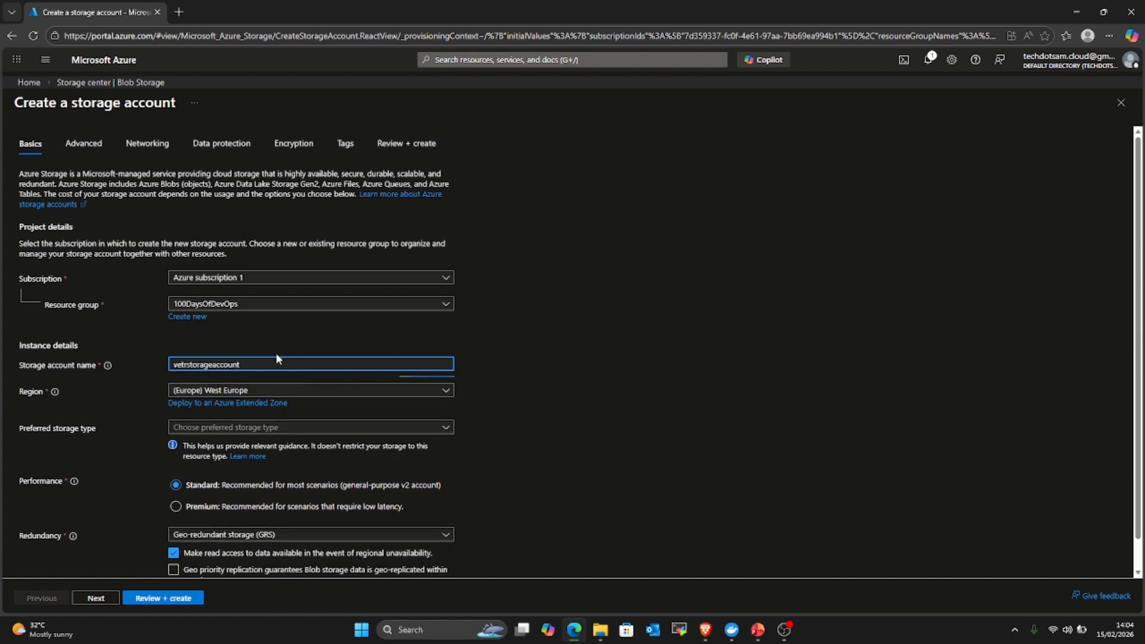
{"action": "type", "text": "ai"}
{"action": "left_click", "coordinate": [549, 356]}
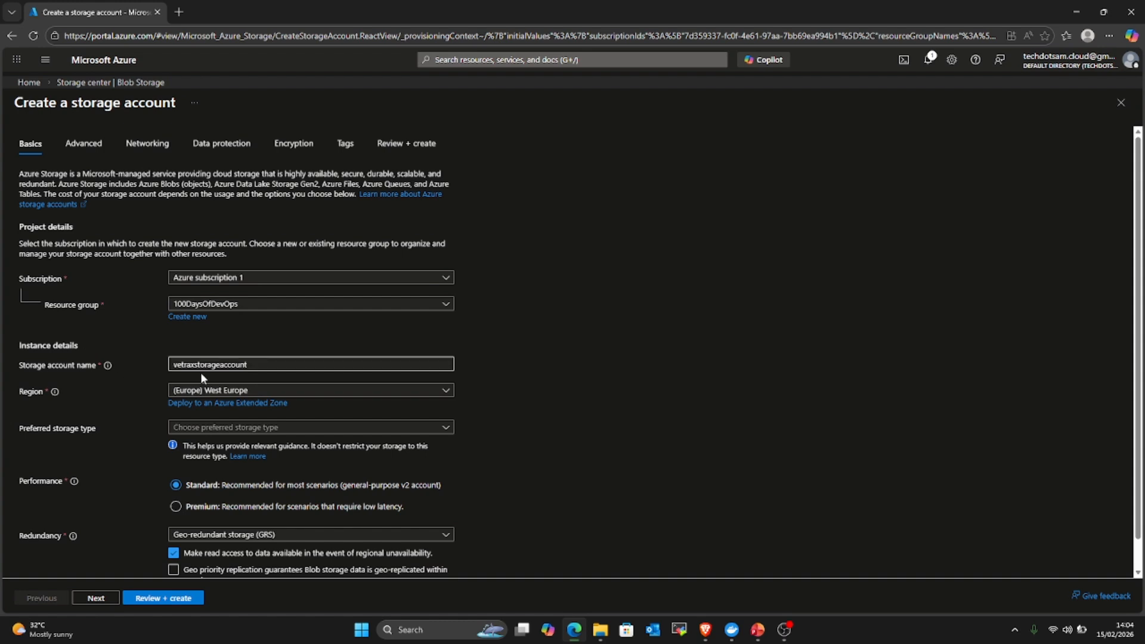
Set the preferred storage type to Azure Blob Storage or Azure Data Lake Storage Gen 2.
{"action": "scroll", "coordinate": [240, 413], "scroll_direction": "down", "scroll_amount": 1}
{"action": "scroll", "coordinate": [241, 412], "scroll_direction": "down", "scroll_amount": 1}
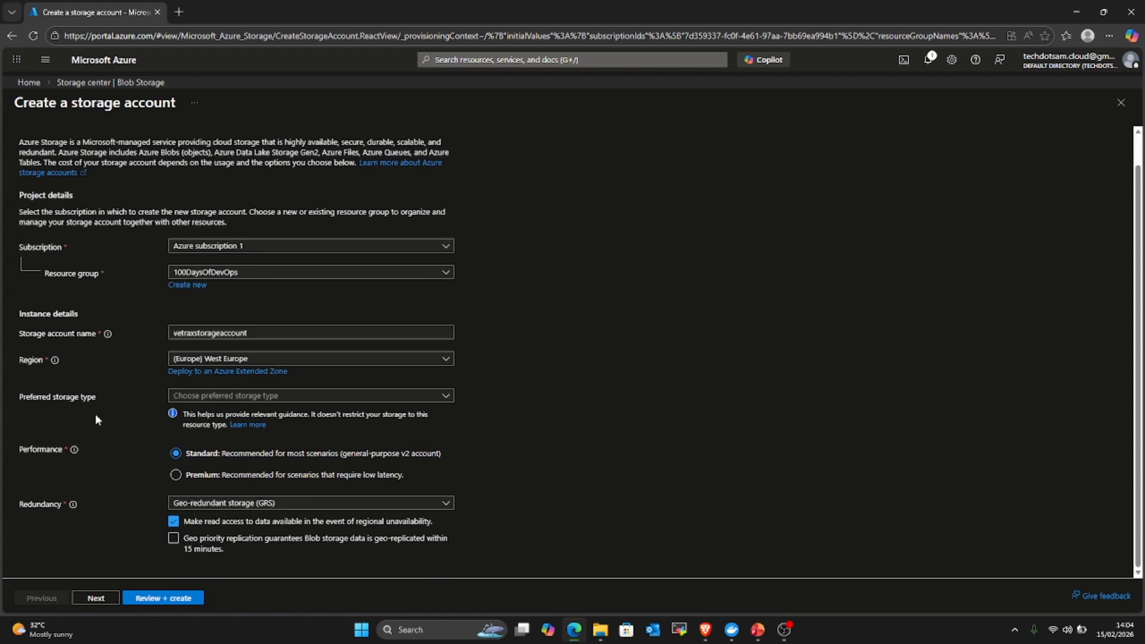
{"action": "left_click", "coordinate": [446, 396]}
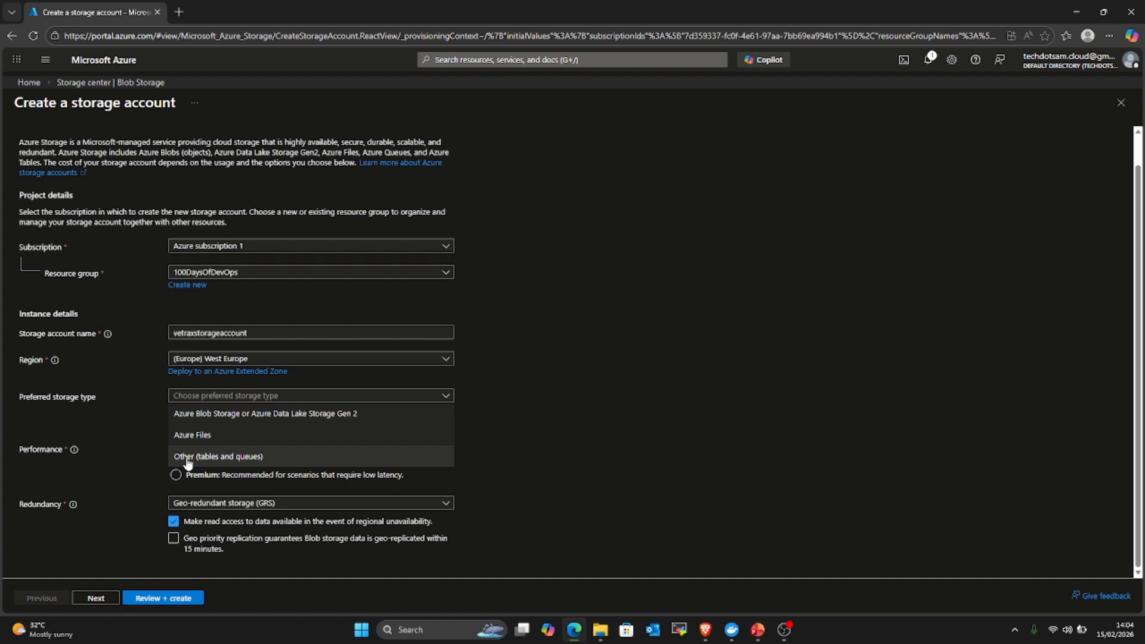
{"action": "left_click", "coordinate": [205, 415]}
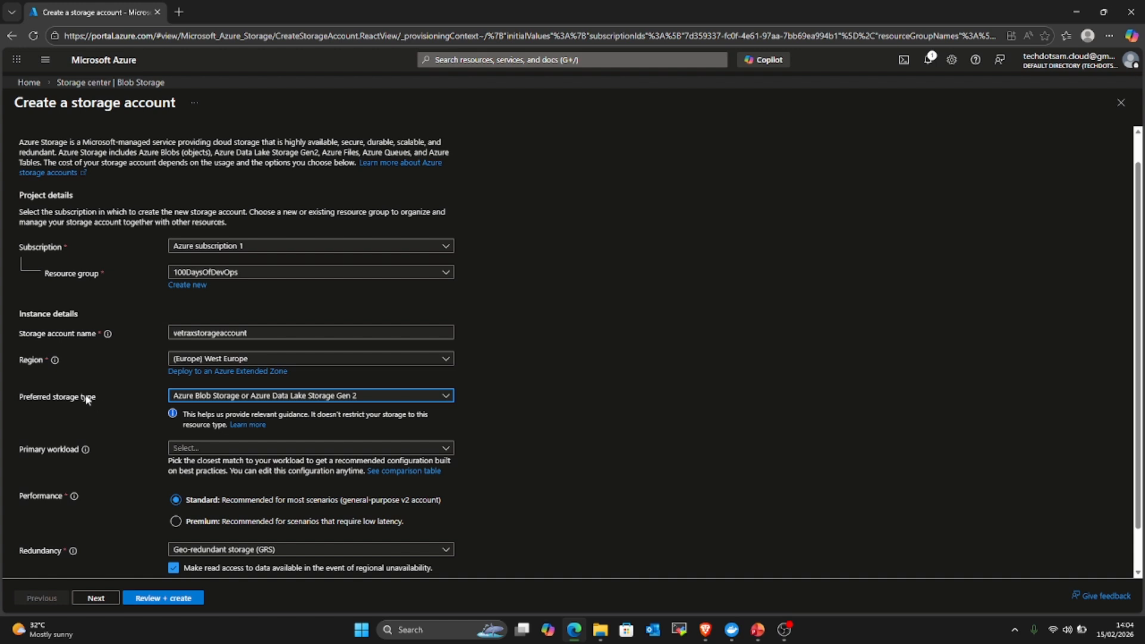
{"action": "left_click_drag", "start_coordinate": [98, 395], "coordinate": [22, 397]}
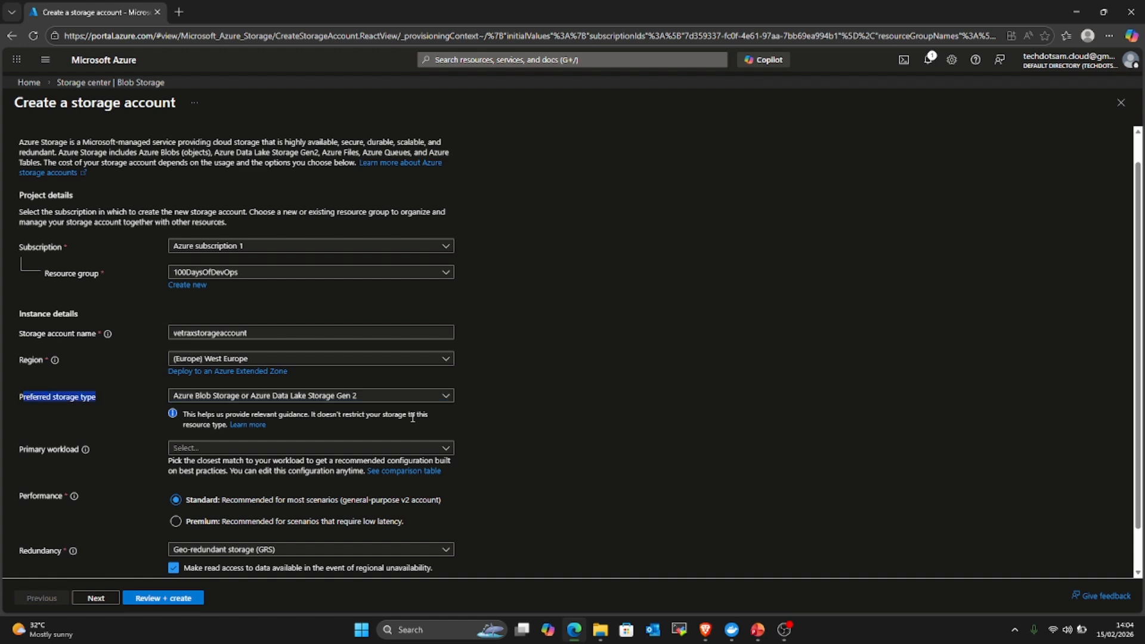
{"action": "left_click", "coordinate": [448, 395]}
{"action": "left_click", "coordinate": [531, 402]}
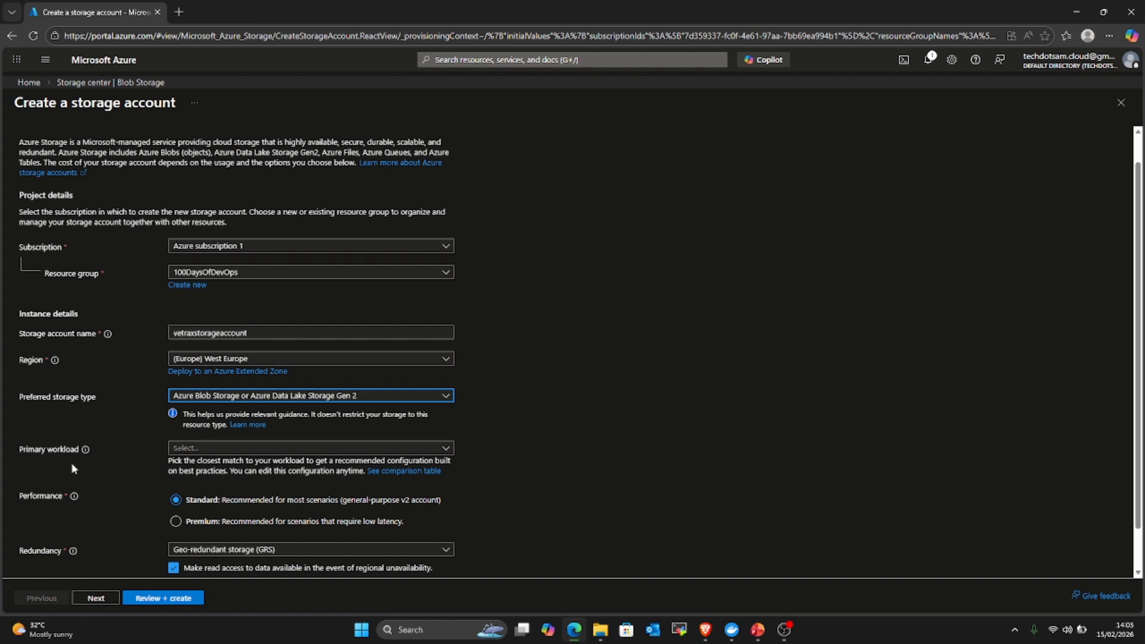
Examine the primary workload options without choosing one, and reload the storage account creation form to clear its entries.
{"action": "scroll", "coordinate": [102, 415], "scroll_direction": "down", "scroll_amount": 1}
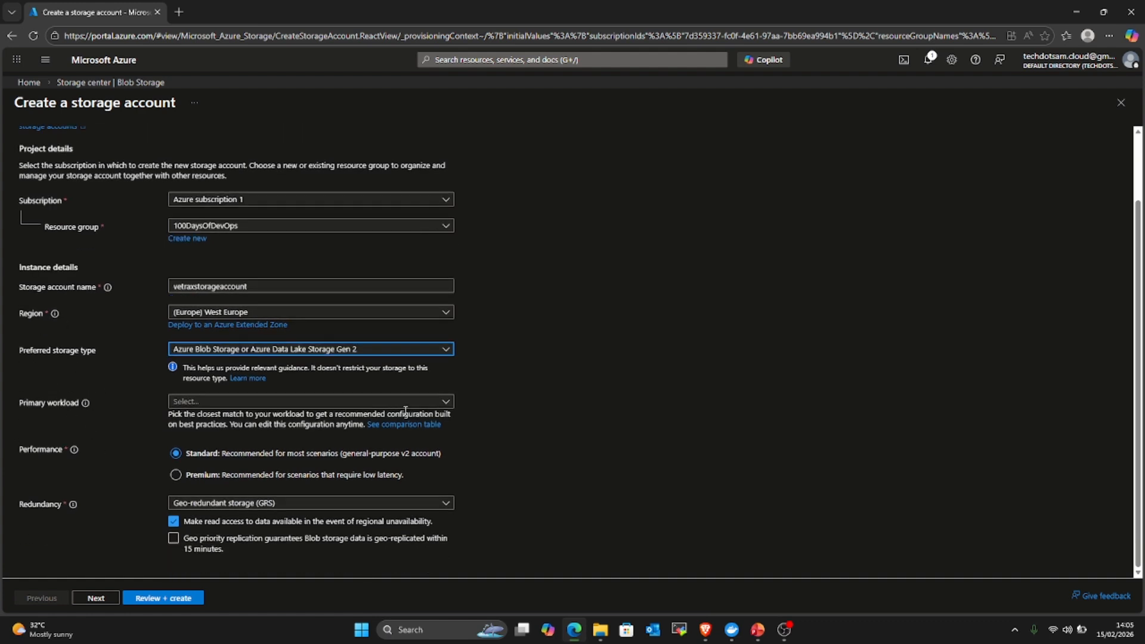
{"action": "left_click", "coordinate": [443, 401]}
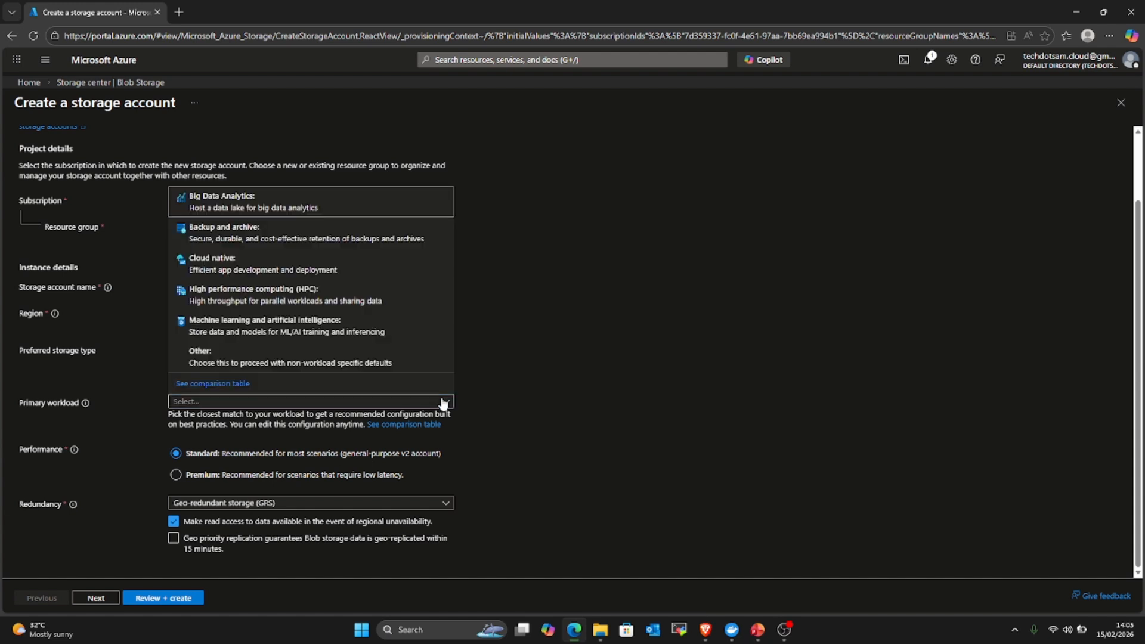
{"action": "scroll", "coordinate": [116, 462], "scroll_direction": "up", "scroll_amount": 2}
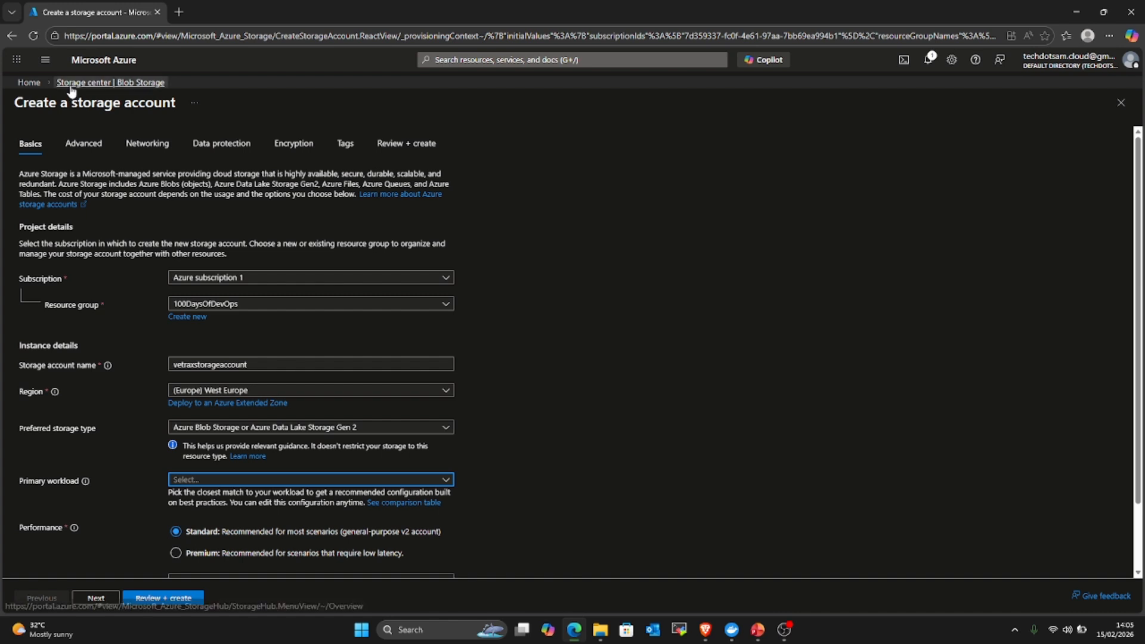
{"action": "left_click", "coordinate": [32, 36]}
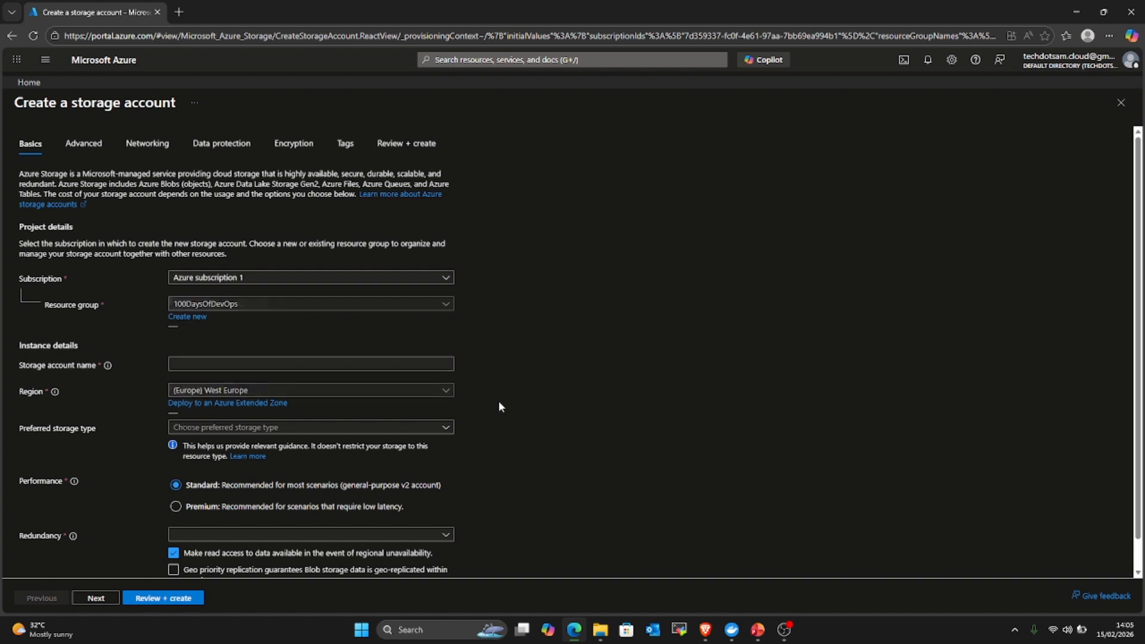
Name the storage account vetraxstorageaccount in the reloaded form.
{"action": "left_click", "coordinate": [277, 363]}
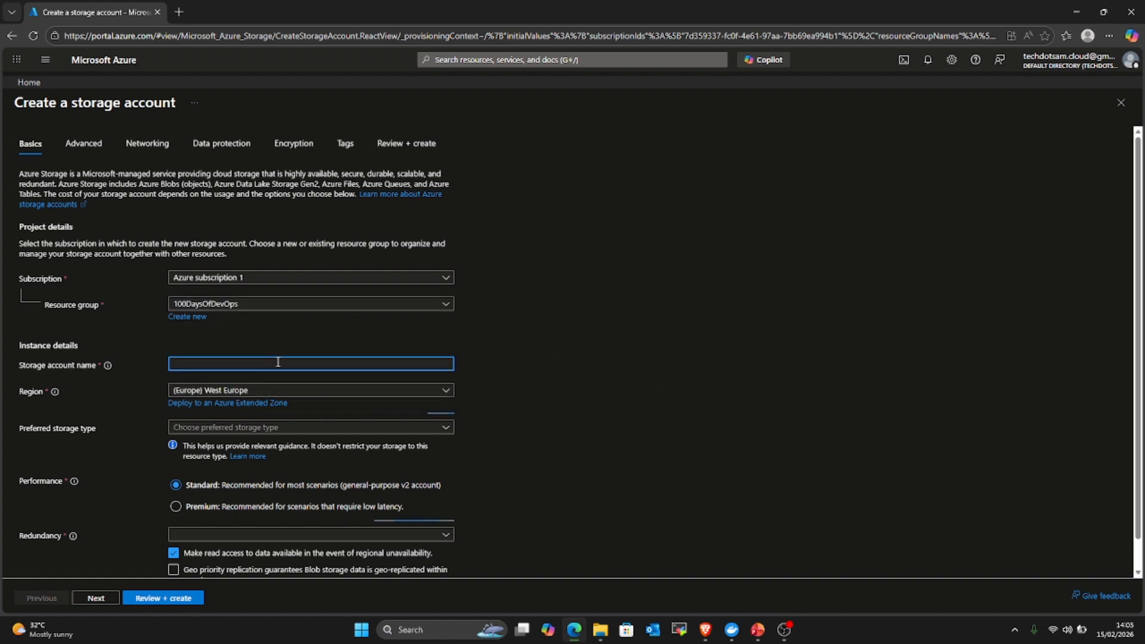
{"action": "type", "text": "vetrax"}
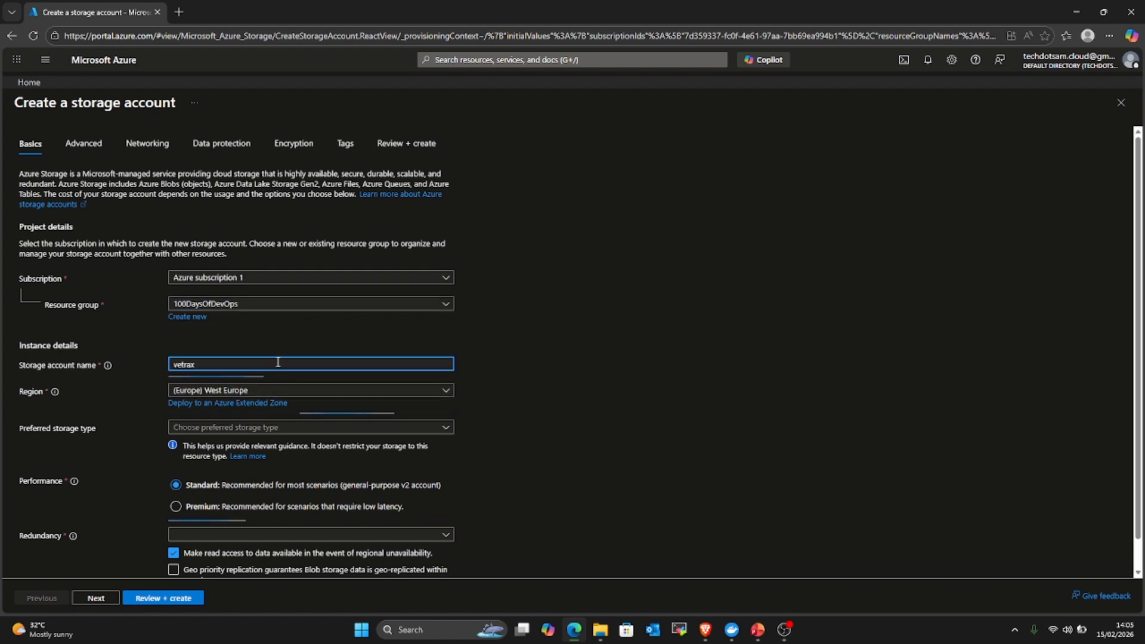
{"action": "type", "text": "storagea"}
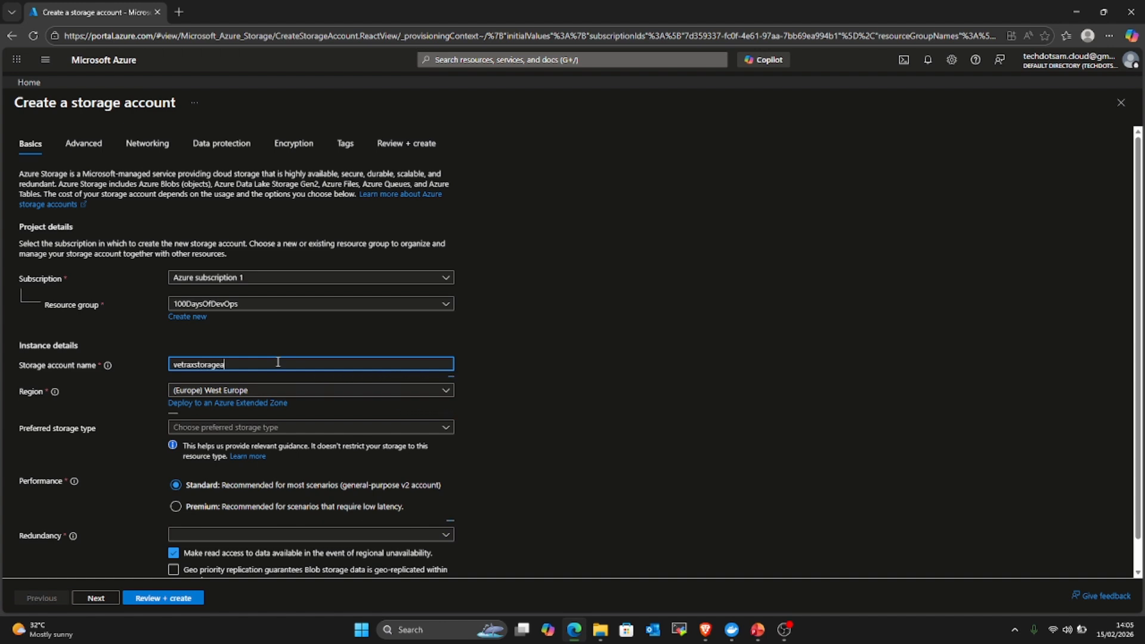
{"action": "type", "text": "ccount"}
Examine the redundancy options, keep Geo-redundant storage (GRS), and continue to the Advanced settings of the storage account.
{"action": "scroll", "coordinate": [604, 353], "scroll_direction": "down", "scroll_amount": 1}
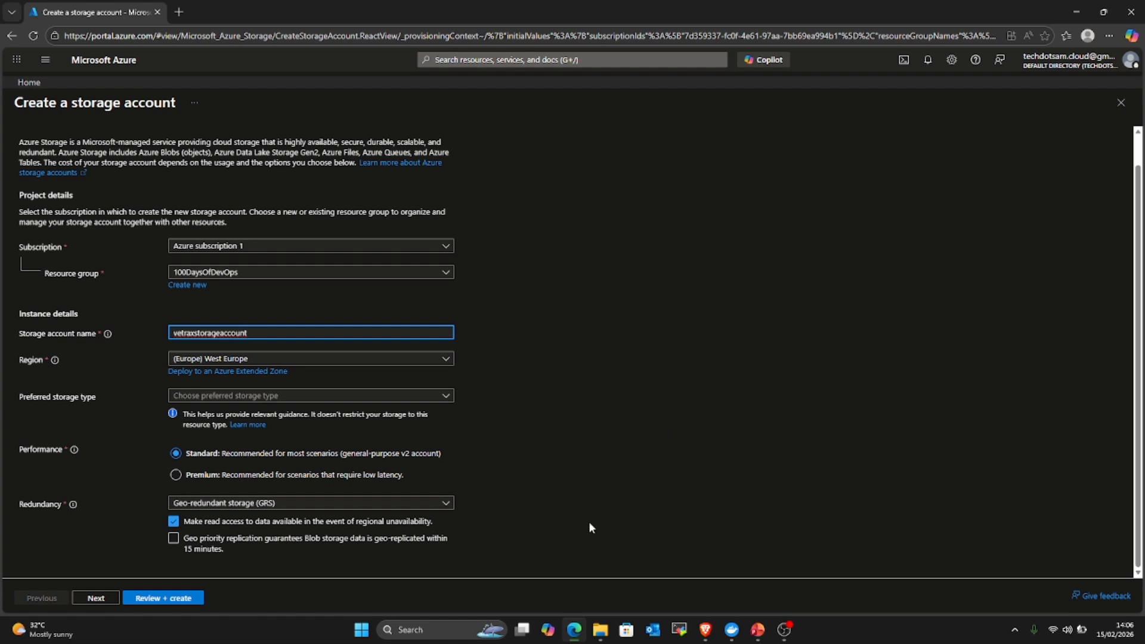
{"action": "left_click", "coordinate": [445, 504]}
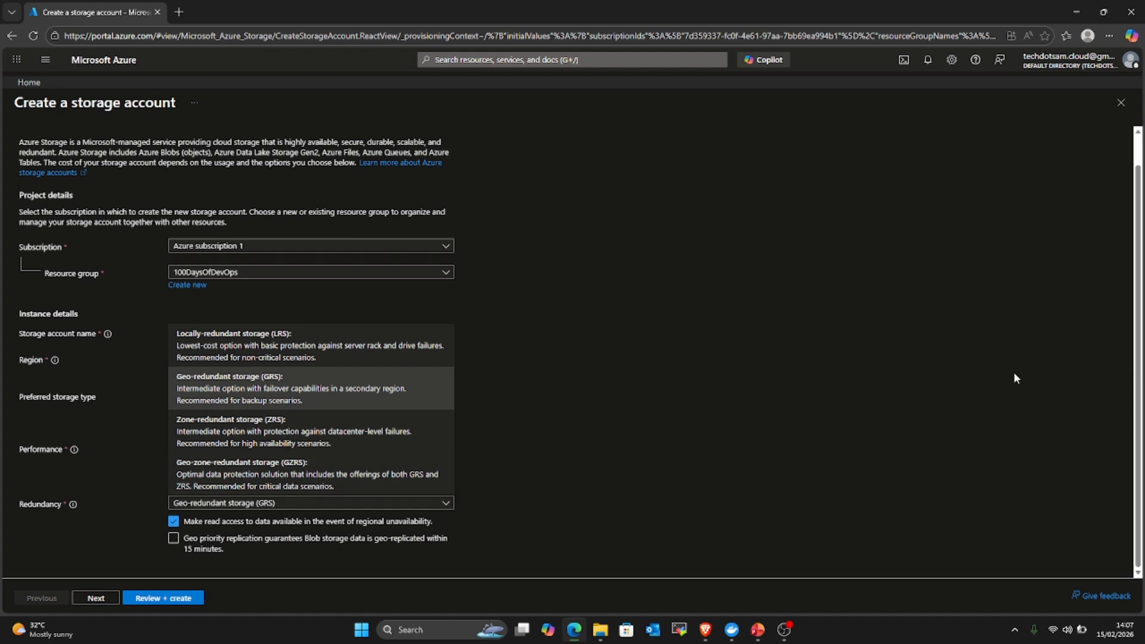
{"action": "left_click", "coordinate": [947, 345]}
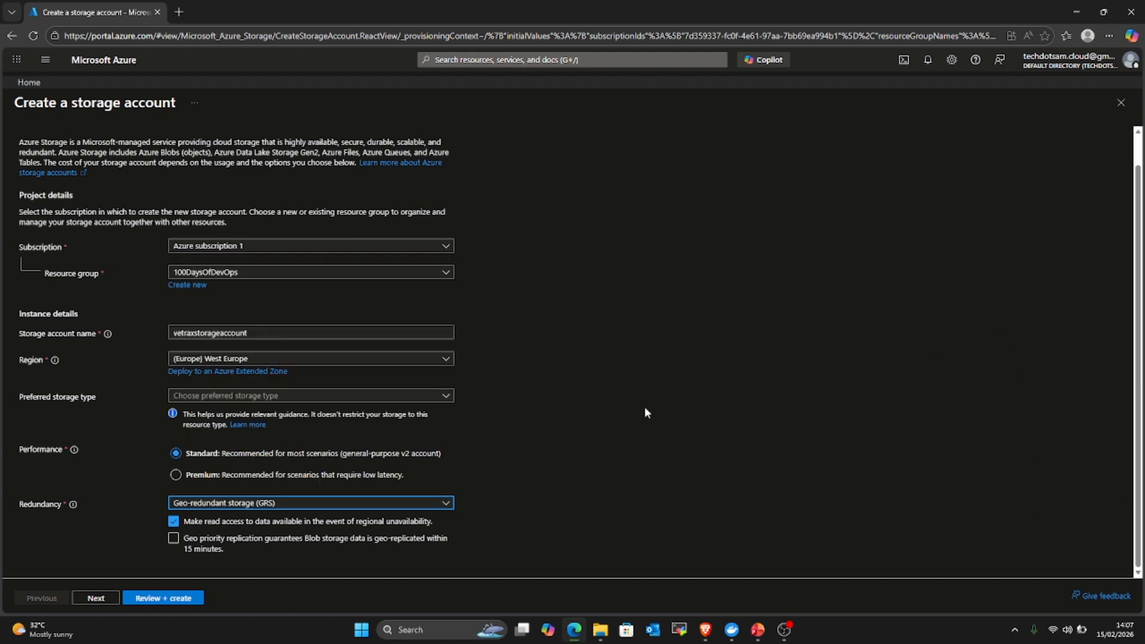
{"action": "scroll", "coordinate": [614, 381], "scroll_direction": "up", "scroll_amount": 1}
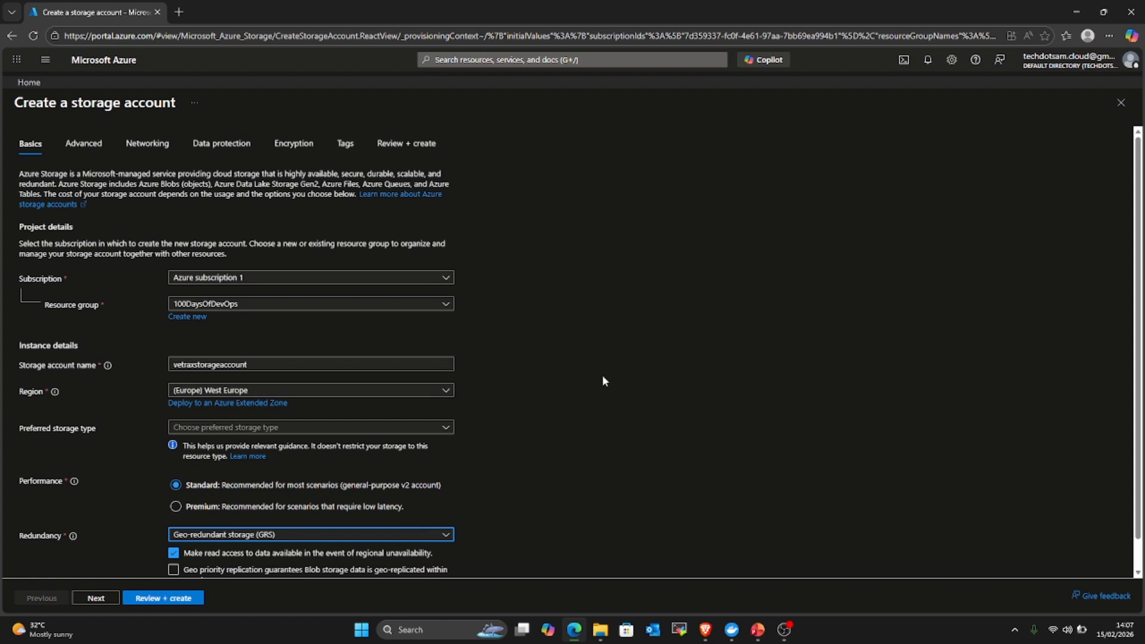
{"action": "scroll", "coordinate": [318, 392], "scroll_direction": "down", "scroll_amount": 1}
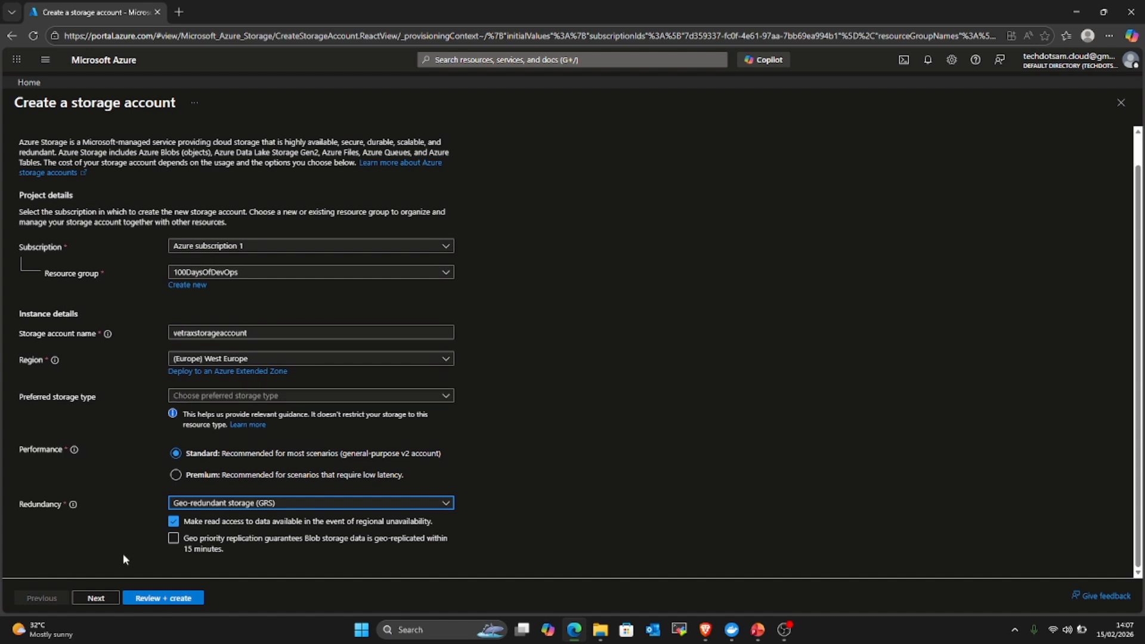
{"action": "left_click", "coordinate": [96, 598]}
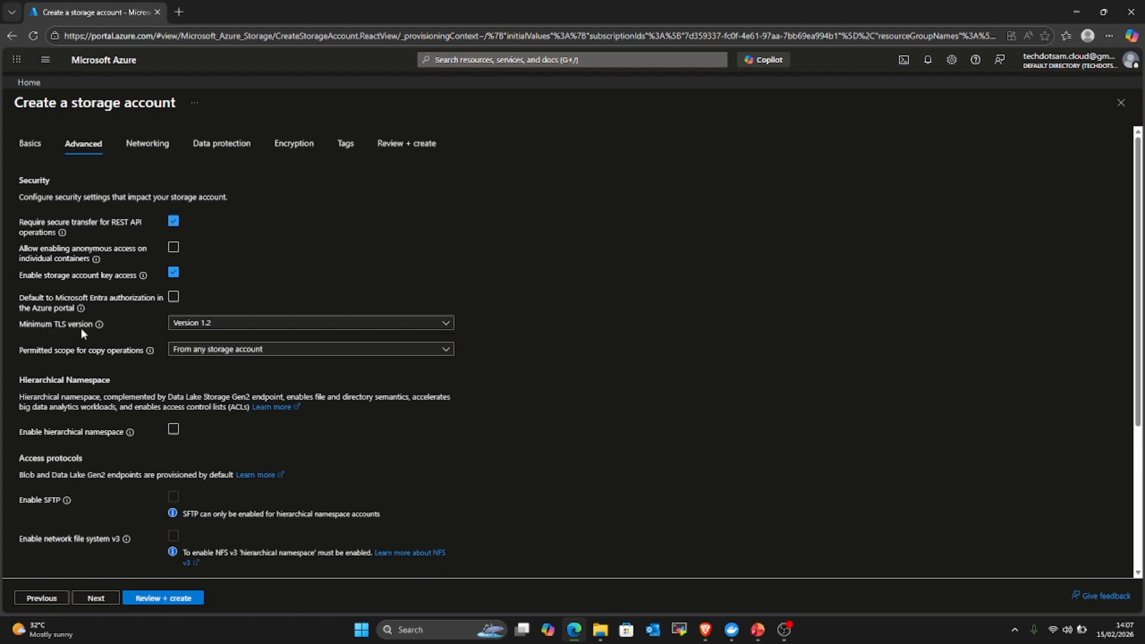
Examine the minimum TLS version choices and the blob storage access tier settings without changing them.
{"action": "left_click", "coordinate": [331, 325]}
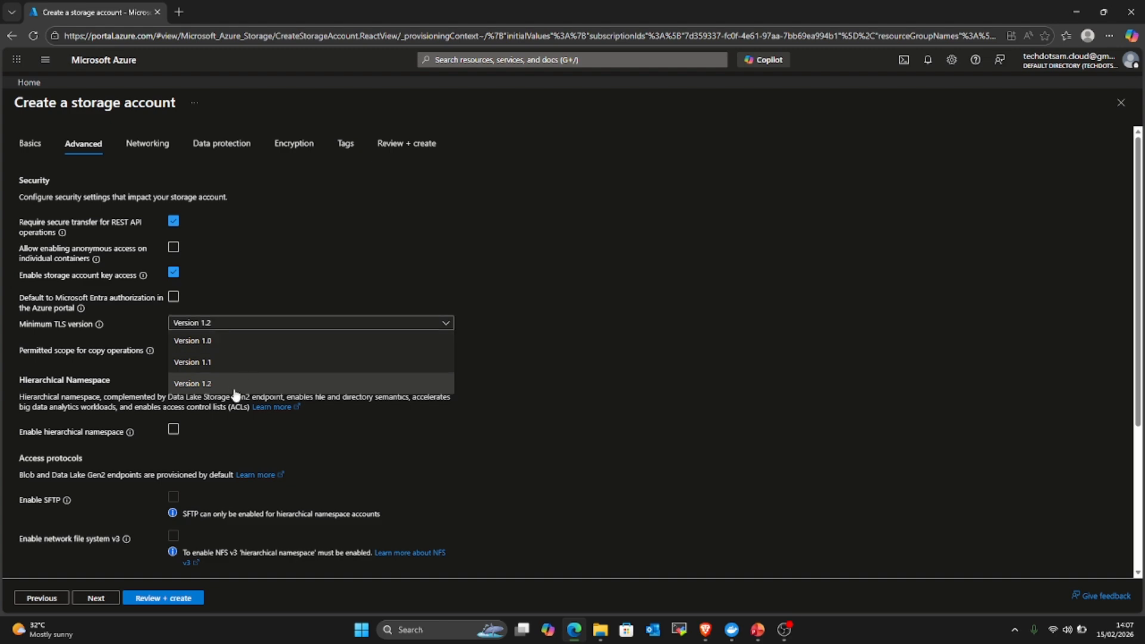
{"action": "left_click", "coordinate": [652, 372]}
{"action": "scroll", "coordinate": [122, 431], "scroll_direction": "down", "scroll_amount": 3}
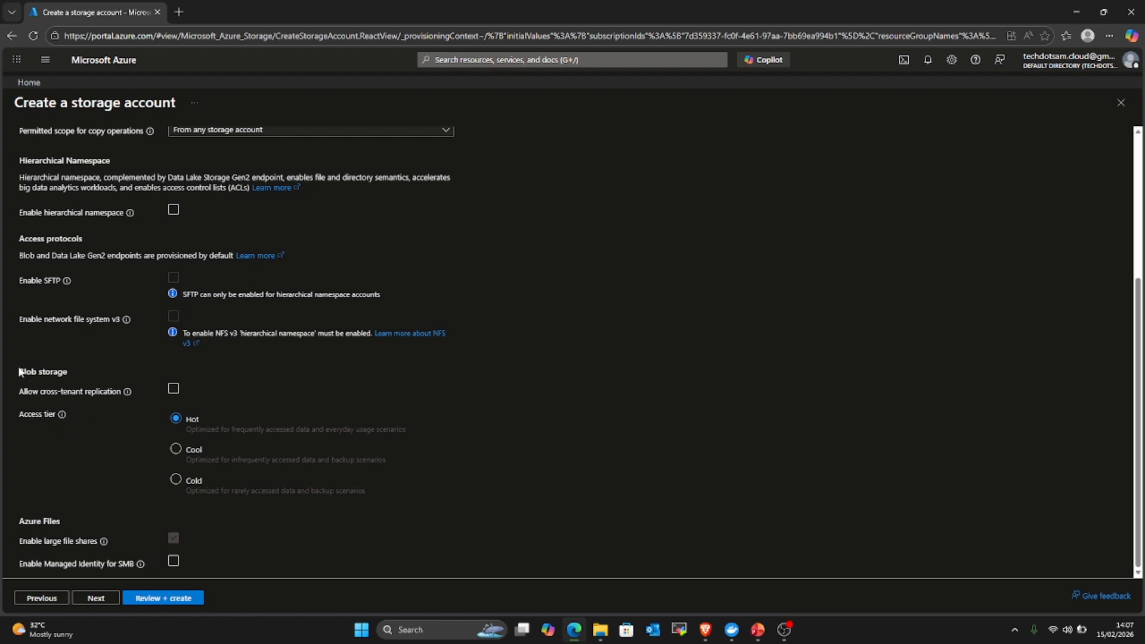
{"action": "left_click_drag", "start_coordinate": [19, 372], "coordinate": [141, 453]}
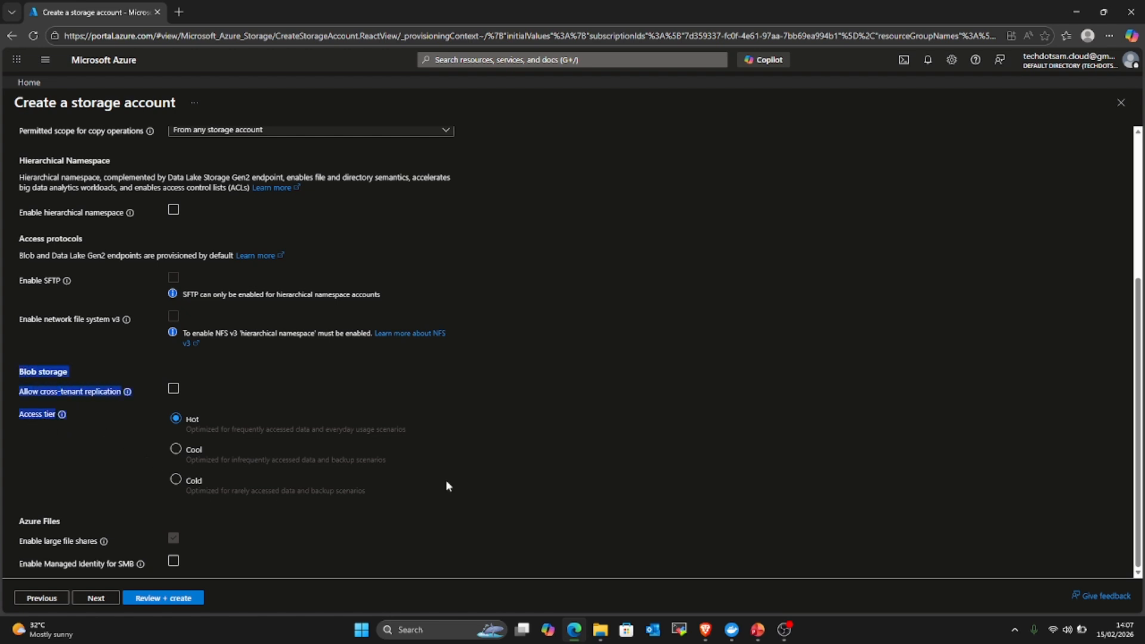
{"action": "left_click", "coordinate": [616, 425]}
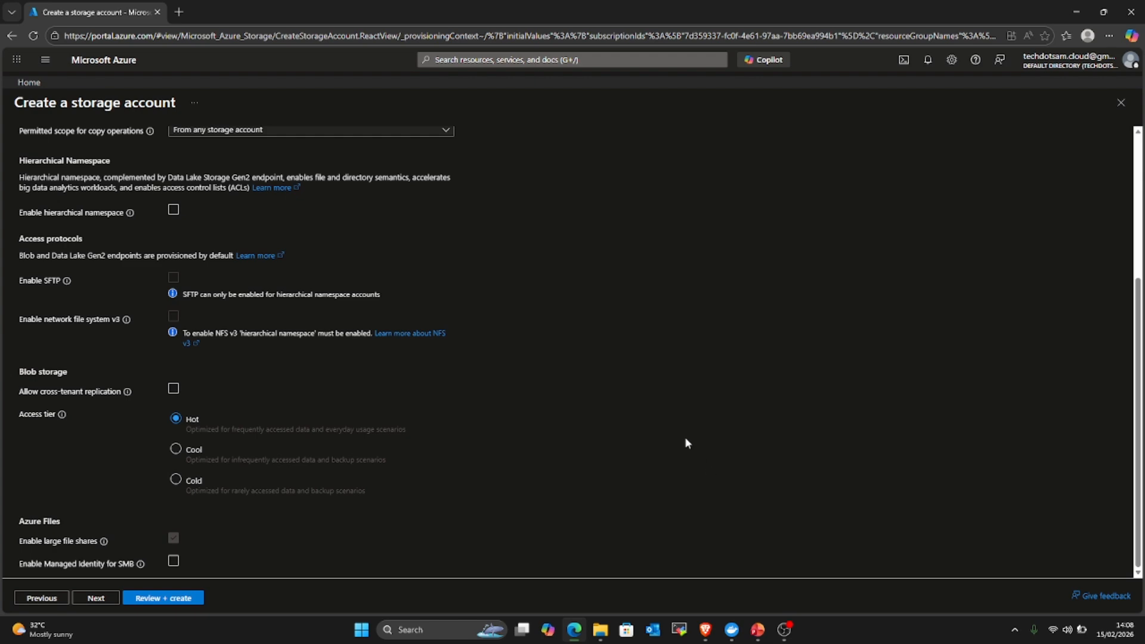
Switch to the roadmap presentation in PowerPoint and add the lines Hot, Cool, Cold and Archive below the storage account line.
{"action": "left_click", "coordinate": [758, 630]}
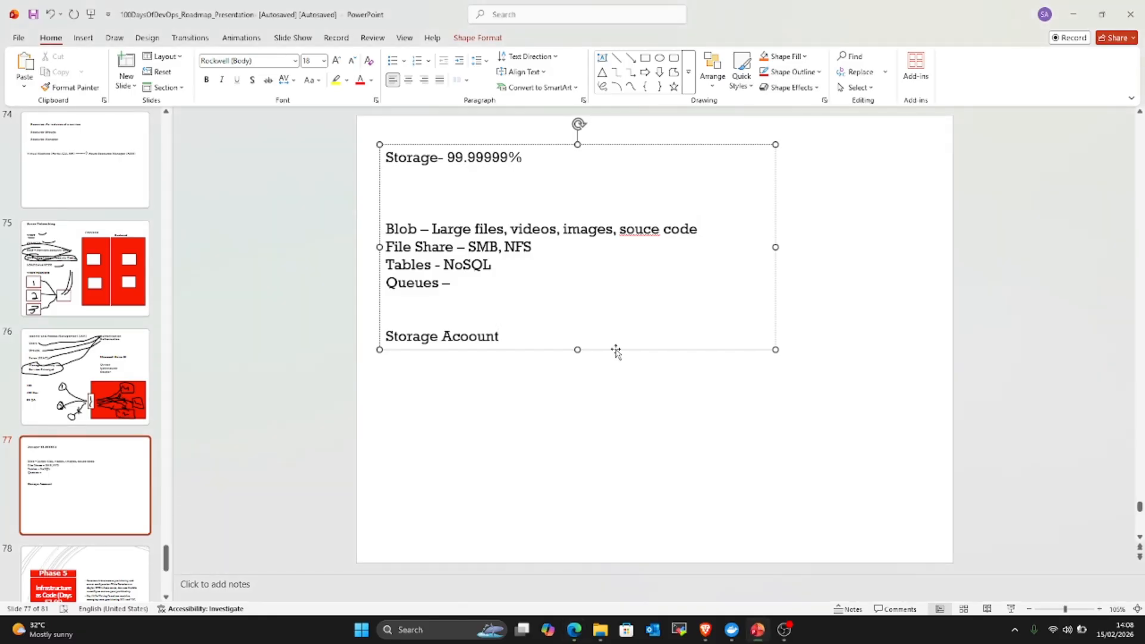
{"action": "key", "text": "Return"}
{"action": "key", "text": "Return"}
{"action": "type", "text": "Hot"}
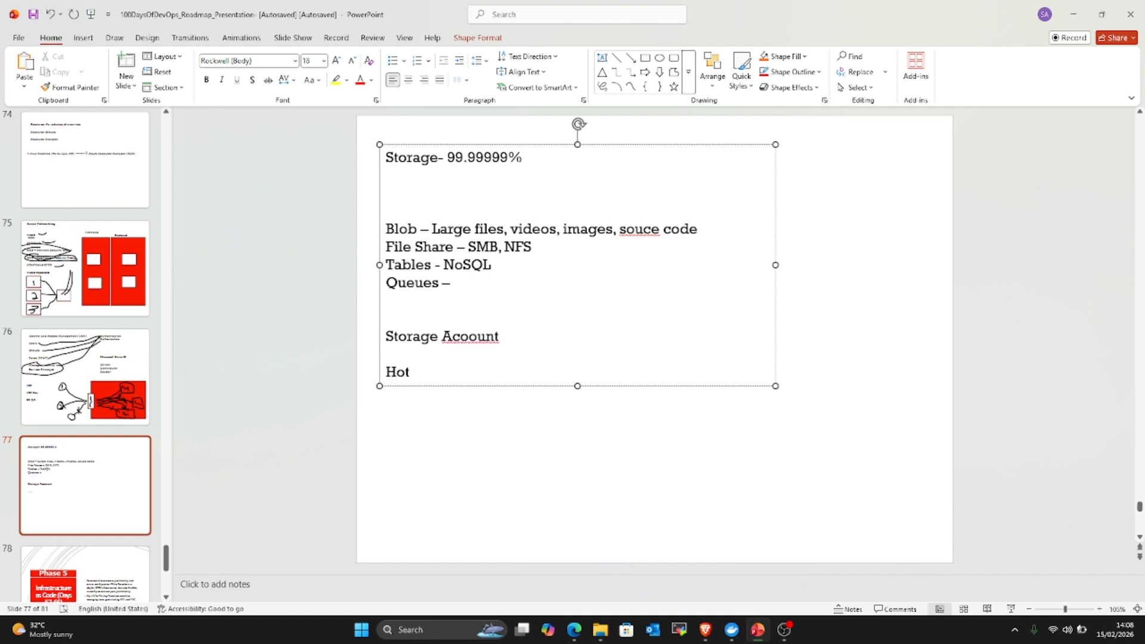
{"action": "key", "text": "Return"}
{"action": "type", "text": "Cool"}
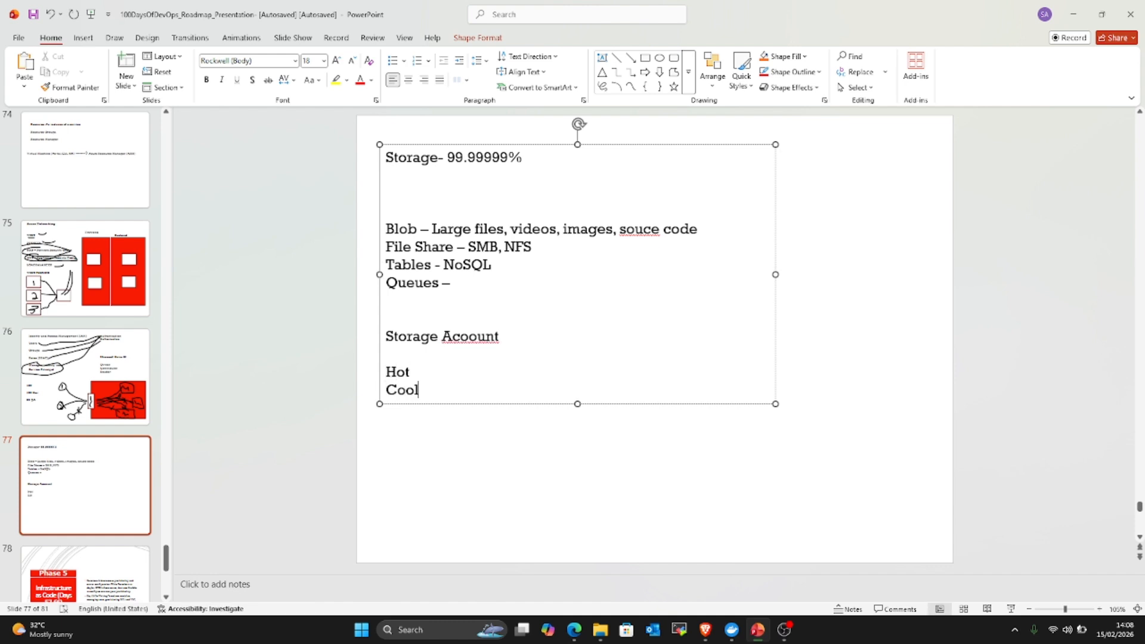
{"action": "key", "text": "Return"}
{"action": "type", "text": "Cold"}
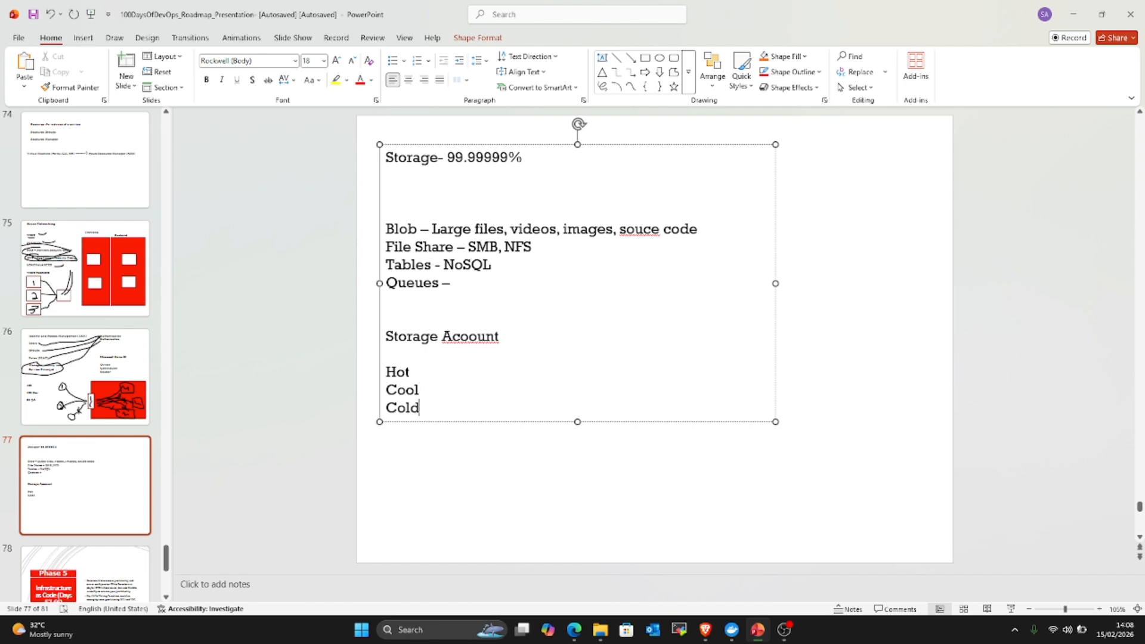
{"action": "key", "text": "Return"}
{"action": "type", "text": "Archive"}
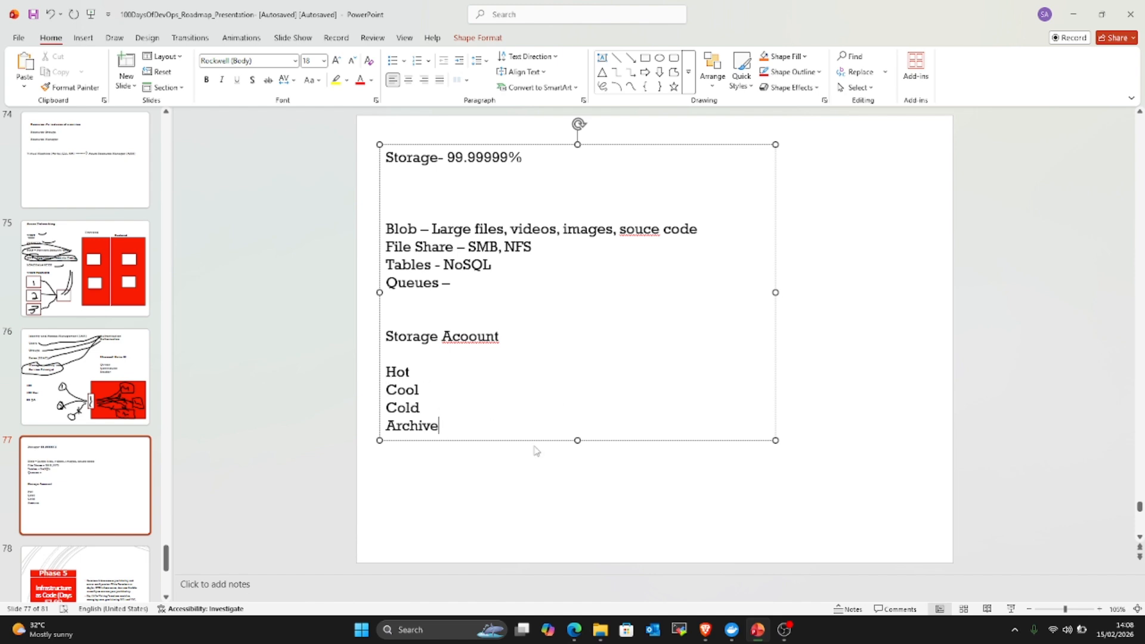
Compare the blob access tiers offered in the Azure storage account form with the tier notes in PowerPoint.
{"action": "mouse_move", "coordinate": [574, 629]}
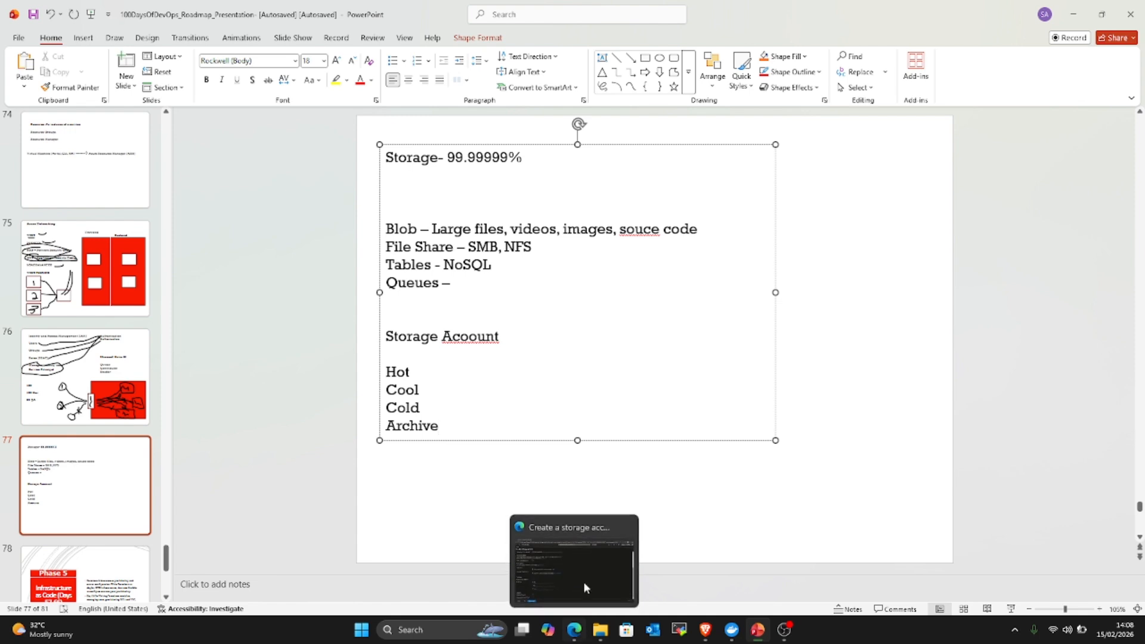
{"action": "left_click", "coordinate": [584, 568]}
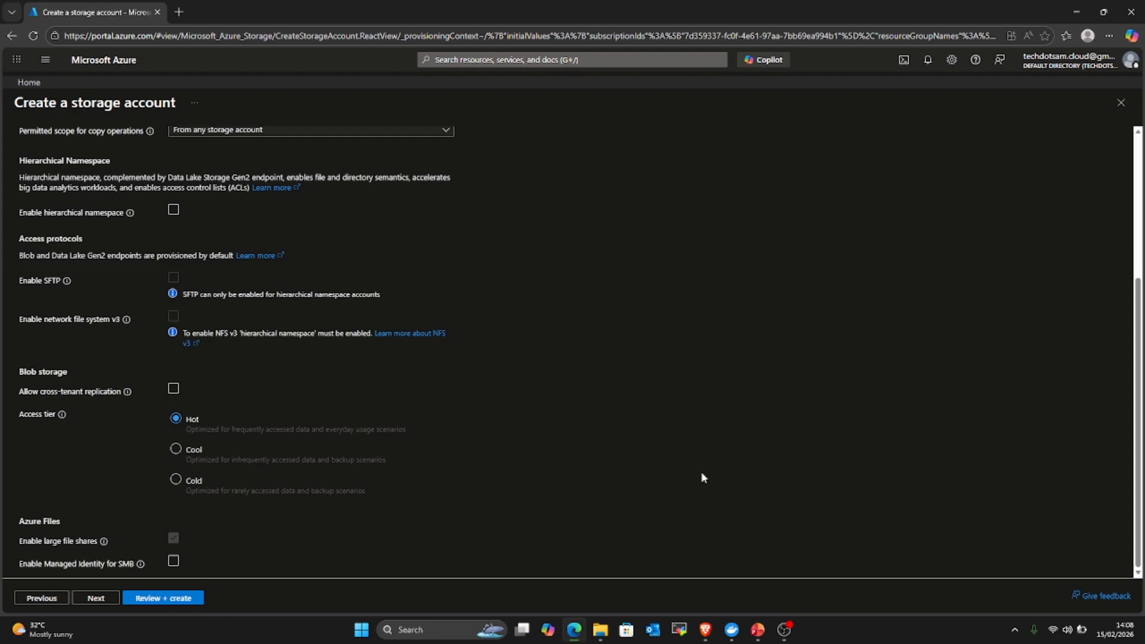
{"action": "left_click", "coordinate": [757, 629]}
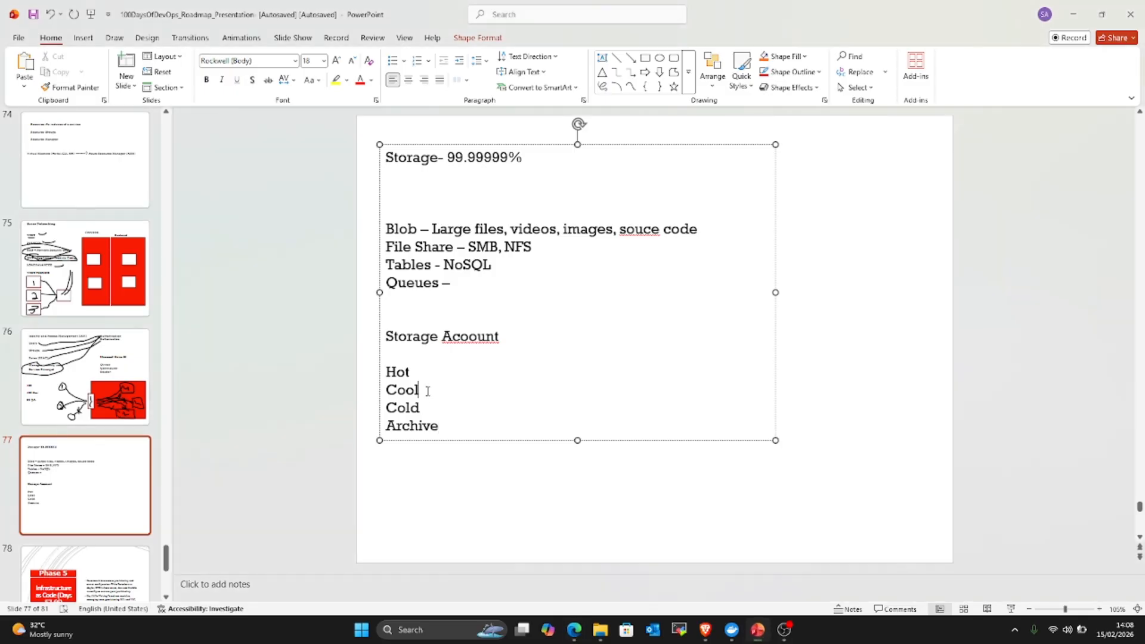
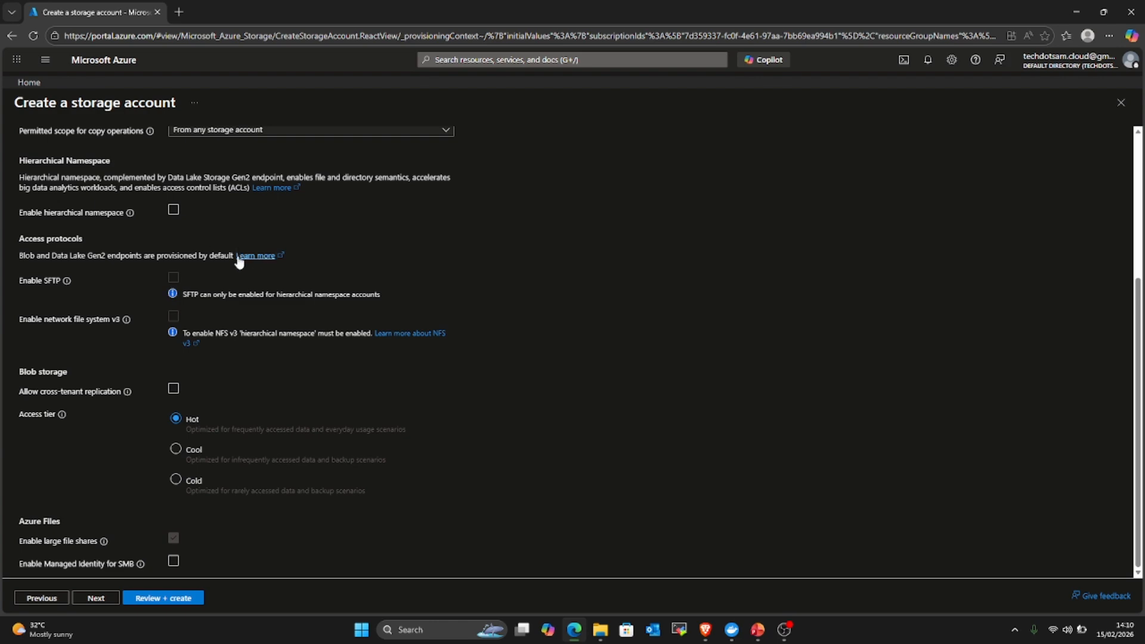
In the Azure portal, review the Advanced settings, keep the Hot access tier, and continue to Networking.
{"action": "scroll", "coordinate": [239, 263], "scroll_direction": "up", "scroll_amount": 4}
{"action": "scroll", "coordinate": [186, 280], "scroll_direction": "down", "scroll_amount": 4}
{"action": "left_click", "coordinate": [96, 598]}
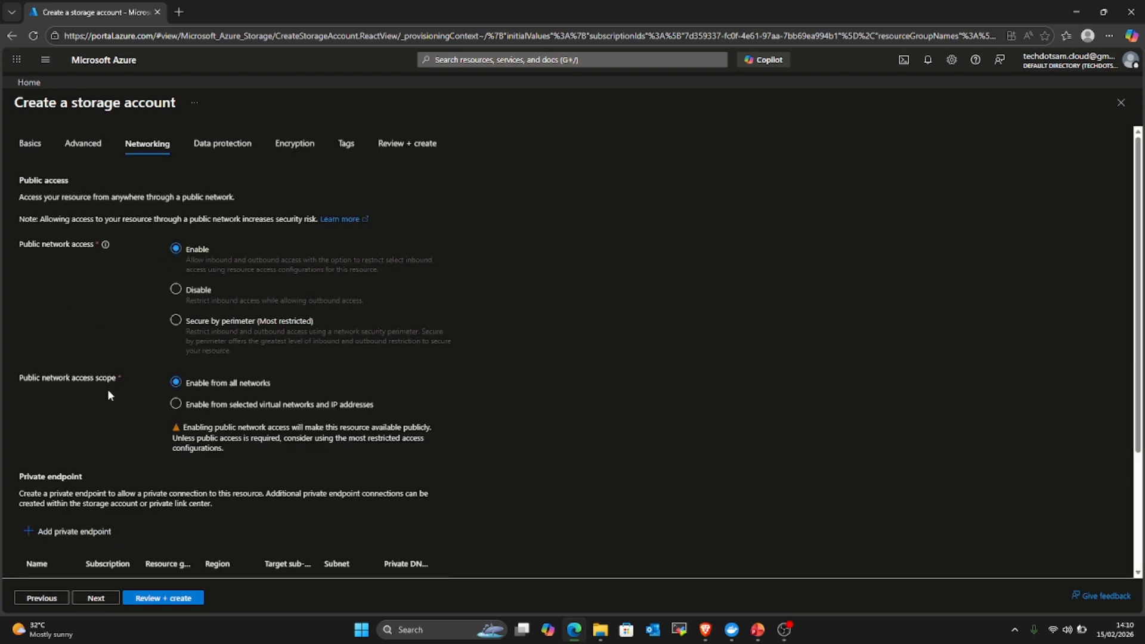
Review the Networking settings, keep public access enabled from all networks with Microsoft network routing, and continue to Data protection.
{"action": "scroll", "coordinate": [108, 394], "scroll_direction": "down", "scroll_amount": 3}
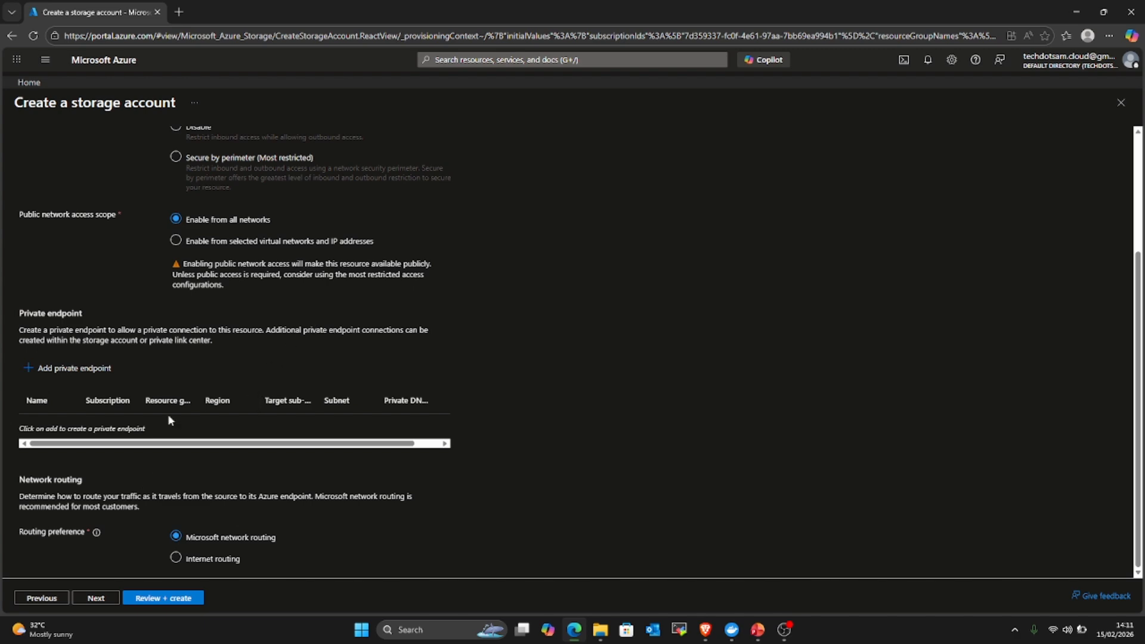
{"action": "scroll", "coordinate": [137, 293], "scroll_direction": "up", "scroll_amount": 3}
{"action": "scroll", "coordinate": [138, 293], "scroll_direction": "down", "scroll_amount": 3}
{"action": "left_click", "coordinate": [96, 598]}
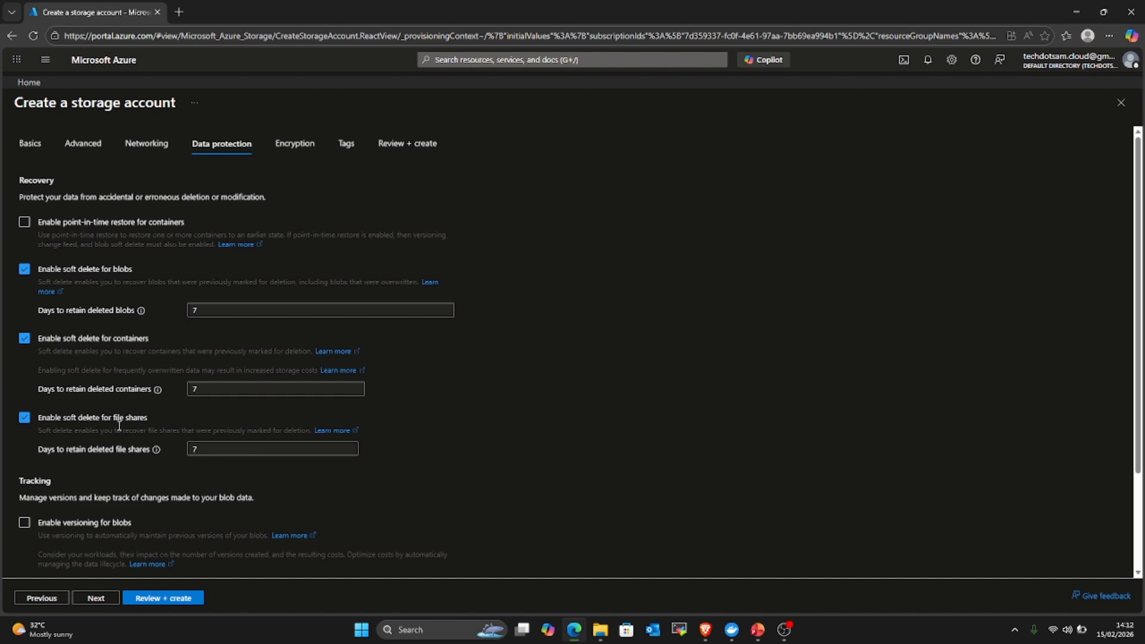
Review the Data protection settings, keep soft delete for blobs, containers and file shares at 7 days, and continue to Encryption.
{"action": "left_click", "coordinate": [212, 311]}
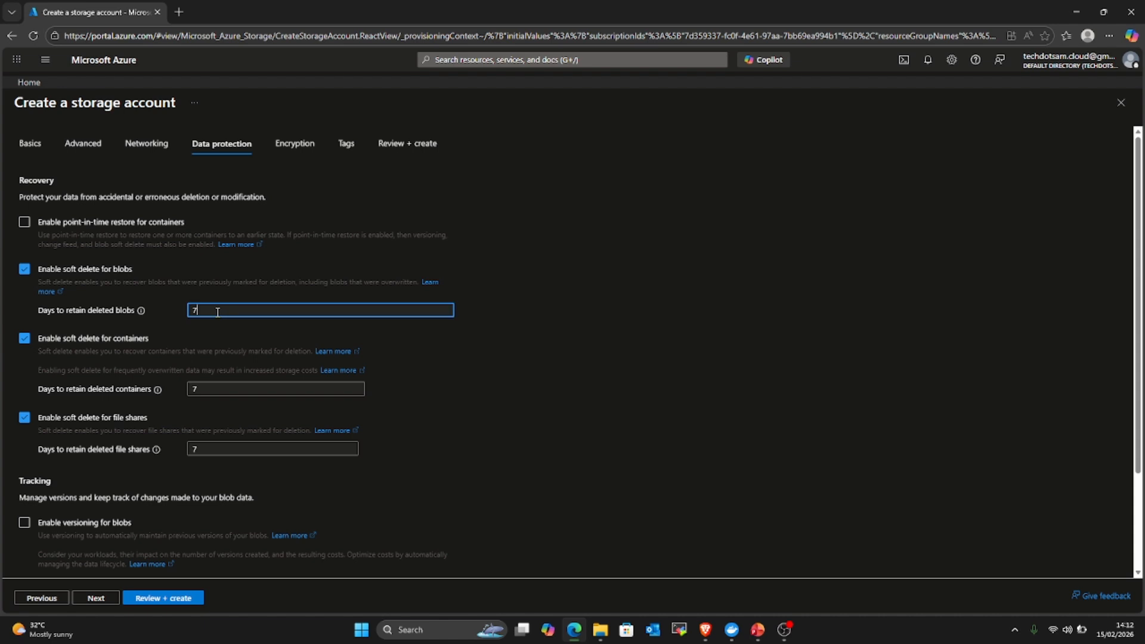
{"action": "left_click", "coordinate": [542, 395]}
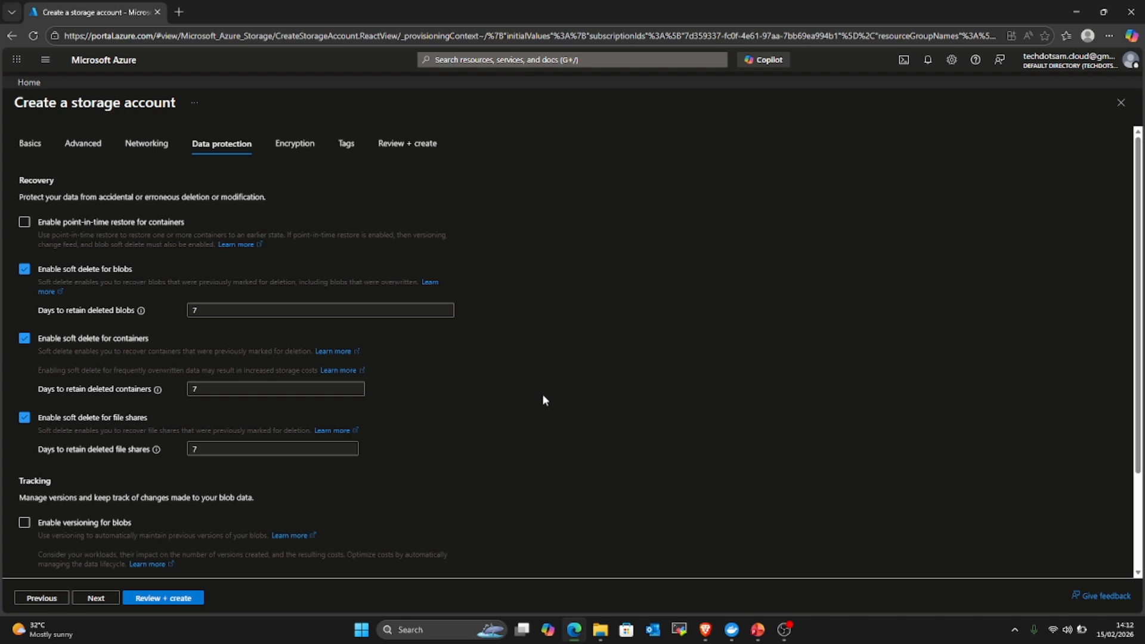
{"action": "scroll", "coordinate": [542, 396], "scroll_direction": "down", "scroll_amount": 2}
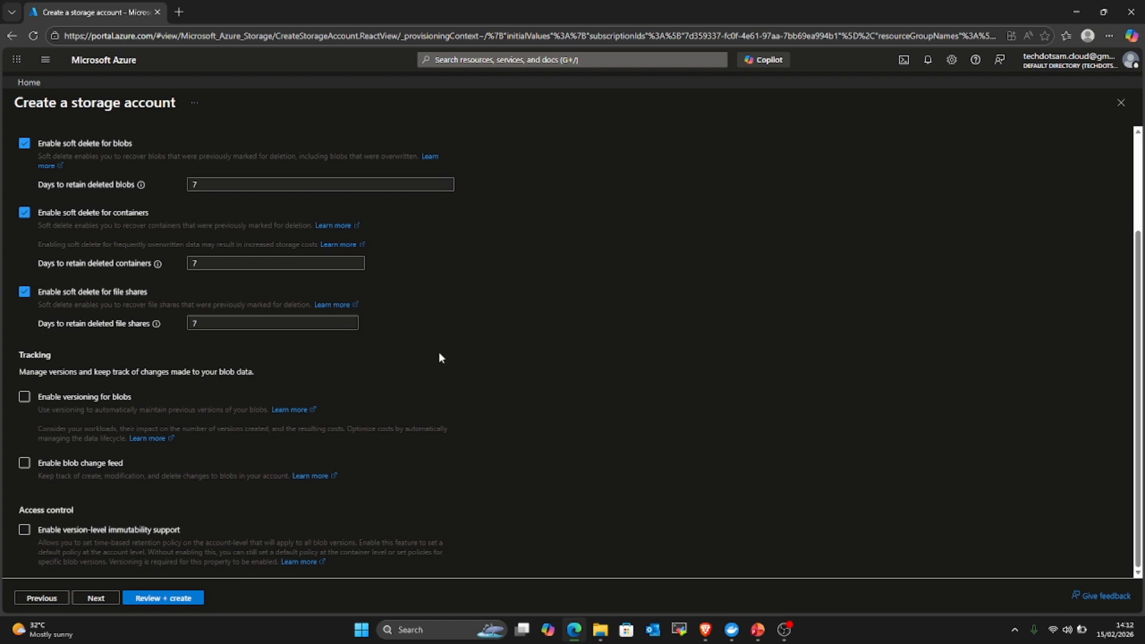
{"action": "scroll", "coordinate": [83, 333], "scroll_direction": "up", "scroll_amount": 2}
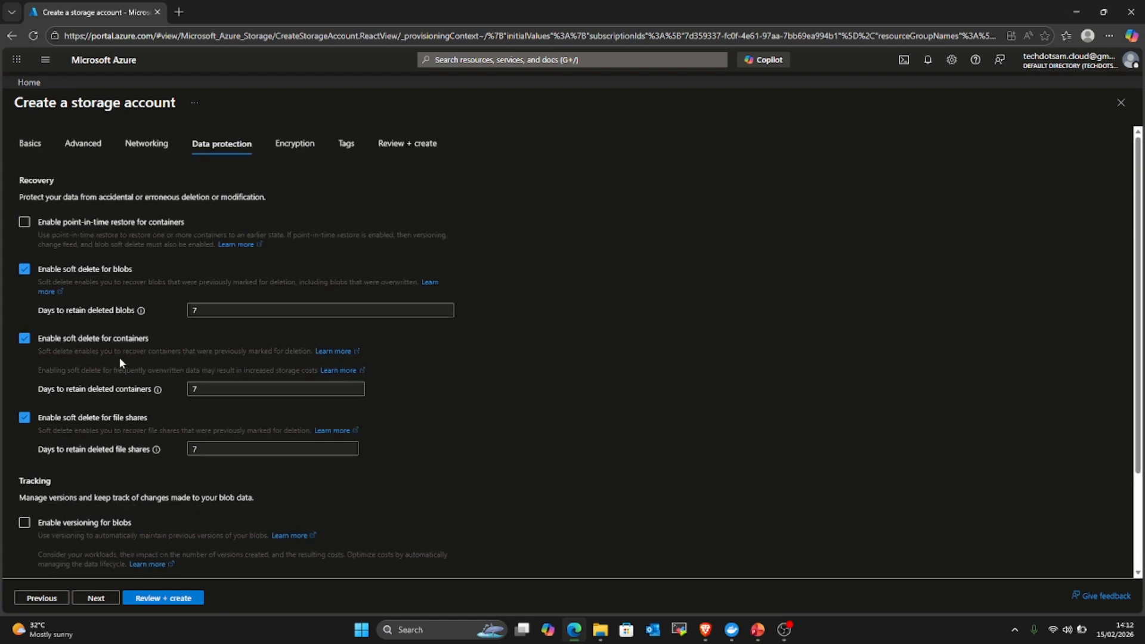
{"action": "left_click", "coordinate": [95, 597]}
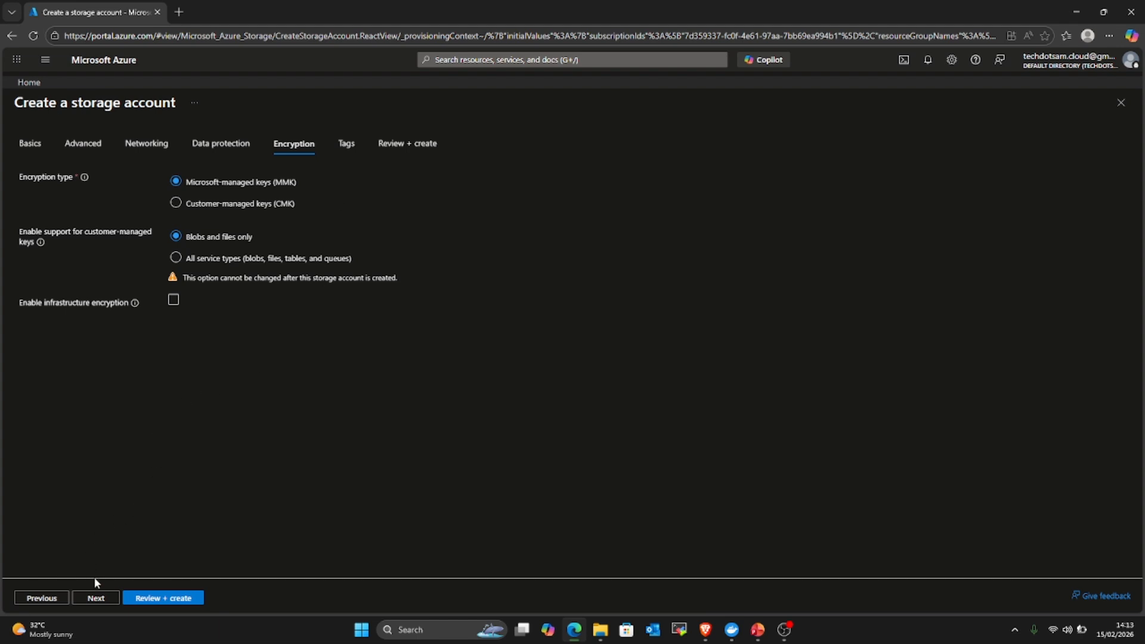
Keep Microsoft-managed keys and empty tags, review the configuration summary, and create the storage account.
{"action": "left_click", "coordinate": [95, 600]}
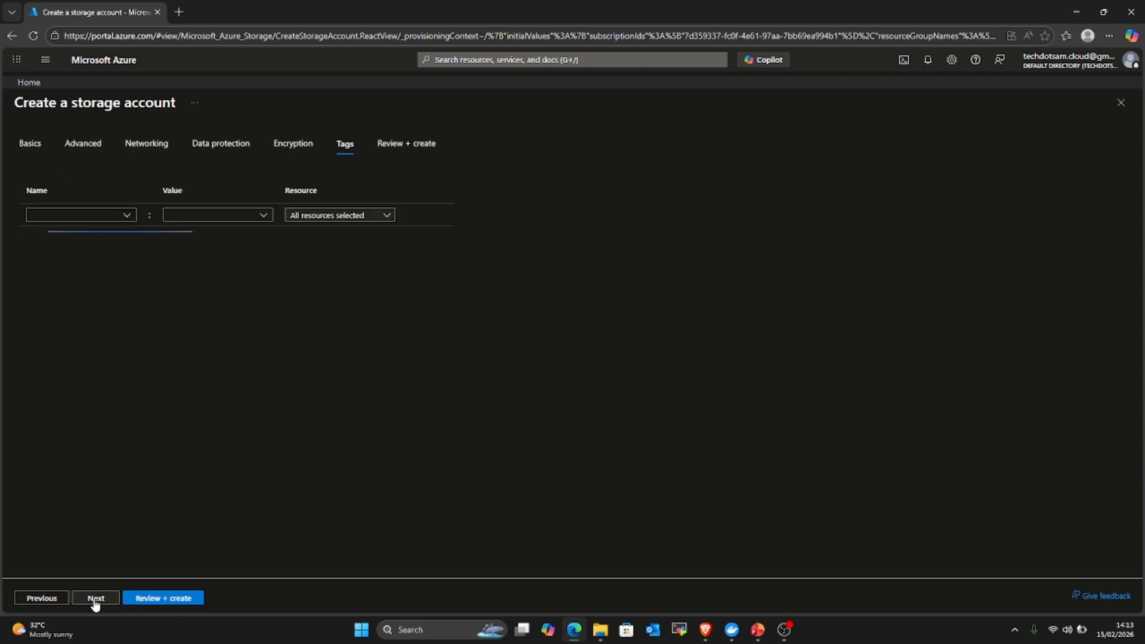
{"action": "left_click", "coordinate": [94, 601]}
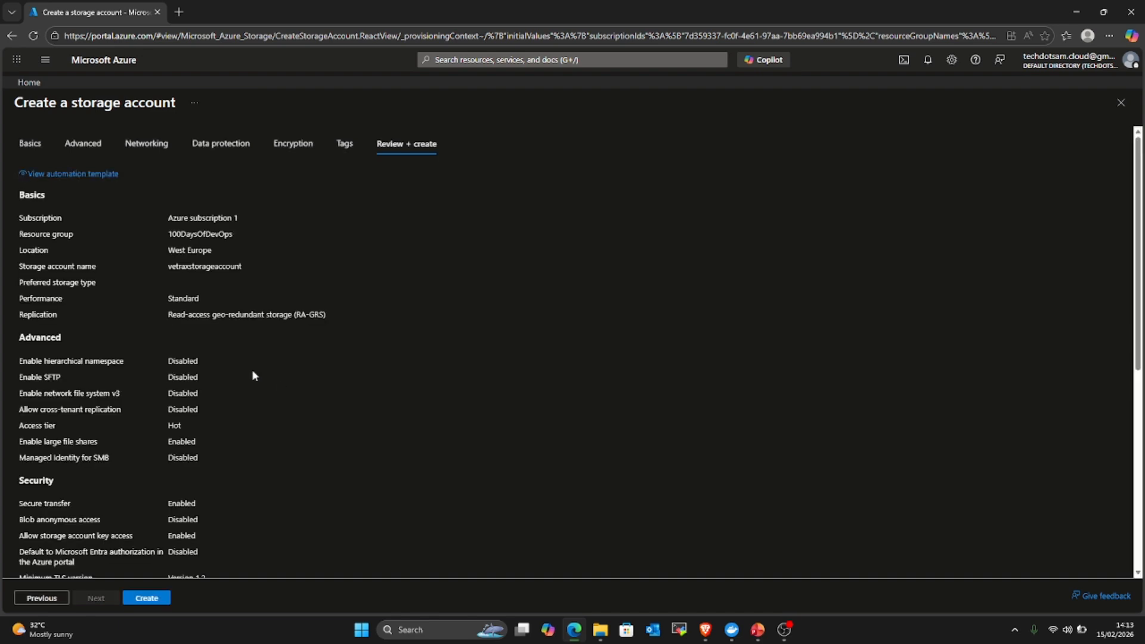
{"action": "scroll", "coordinate": [239, 369], "scroll_direction": "down", "scroll_amount": 3}
{"action": "left_click", "coordinate": [149, 597]}
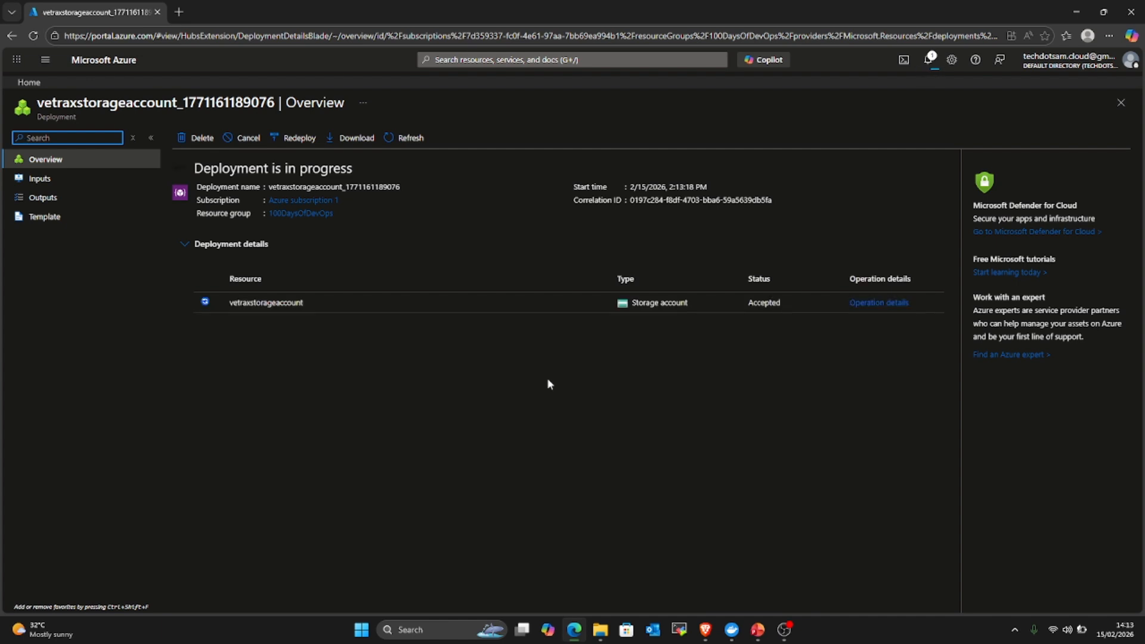
Revisit the storage notes in PowerPoint, return to the Azure portal, and open the deployed storage account resource.
{"action": "left_click", "coordinate": [758, 629]}
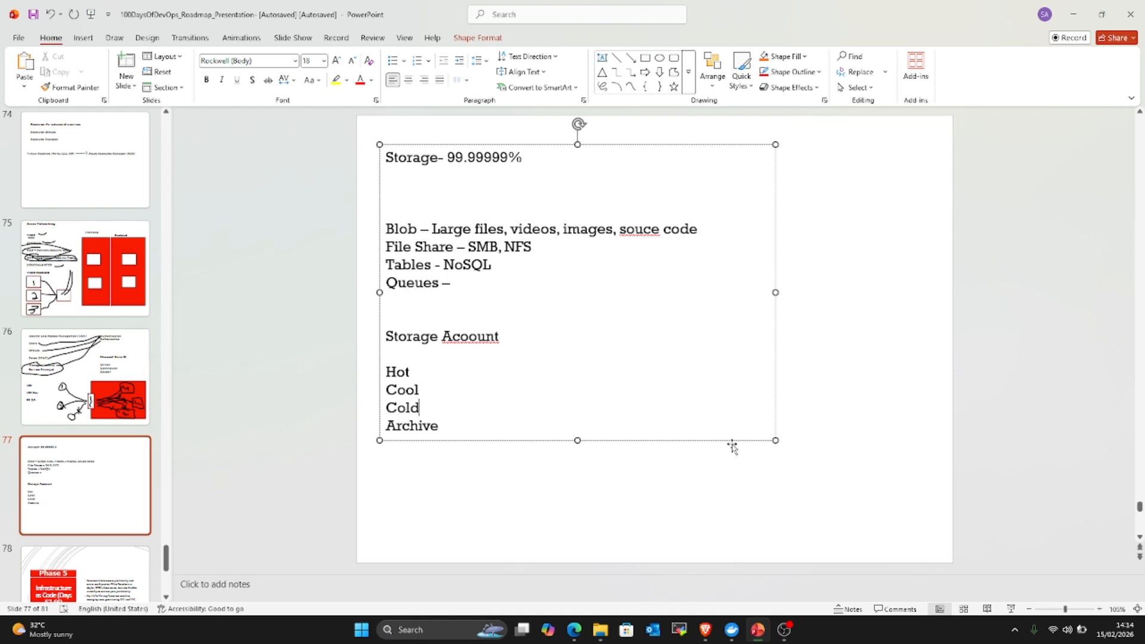
{"action": "left_click", "coordinate": [844, 490]}
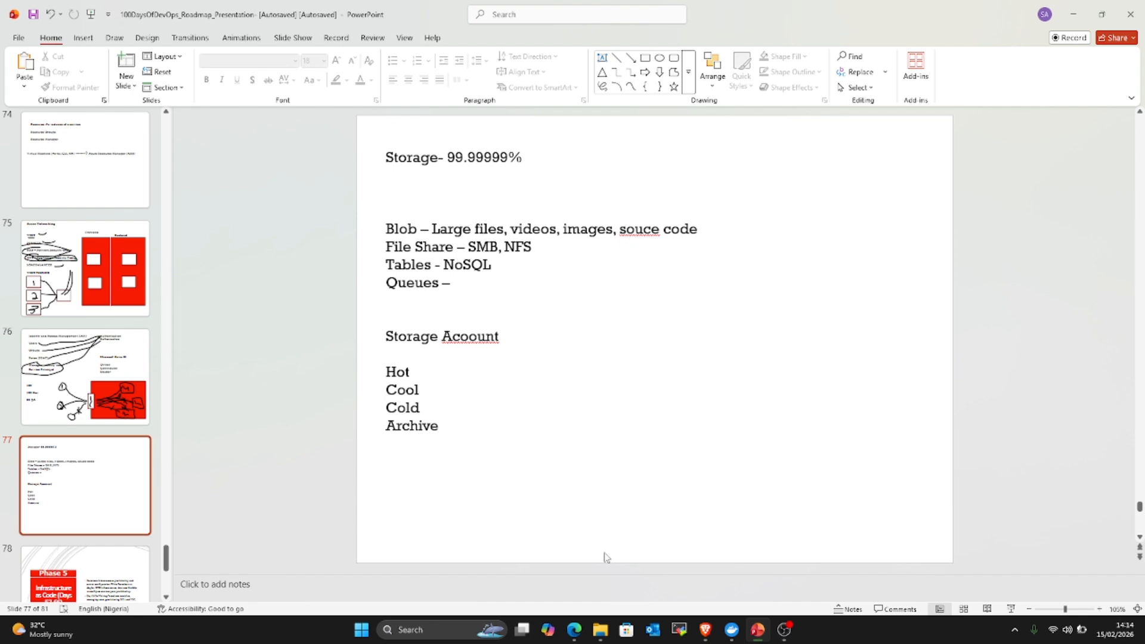
{"action": "left_click", "coordinate": [573, 629]}
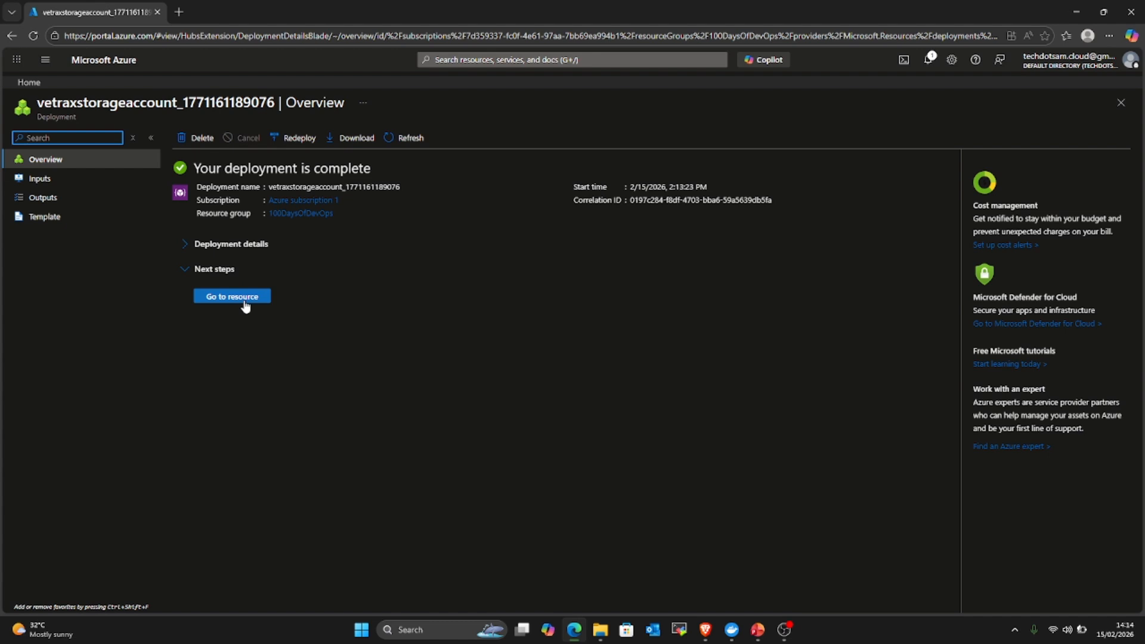
{"action": "left_click", "coordinate": [245, 297]}
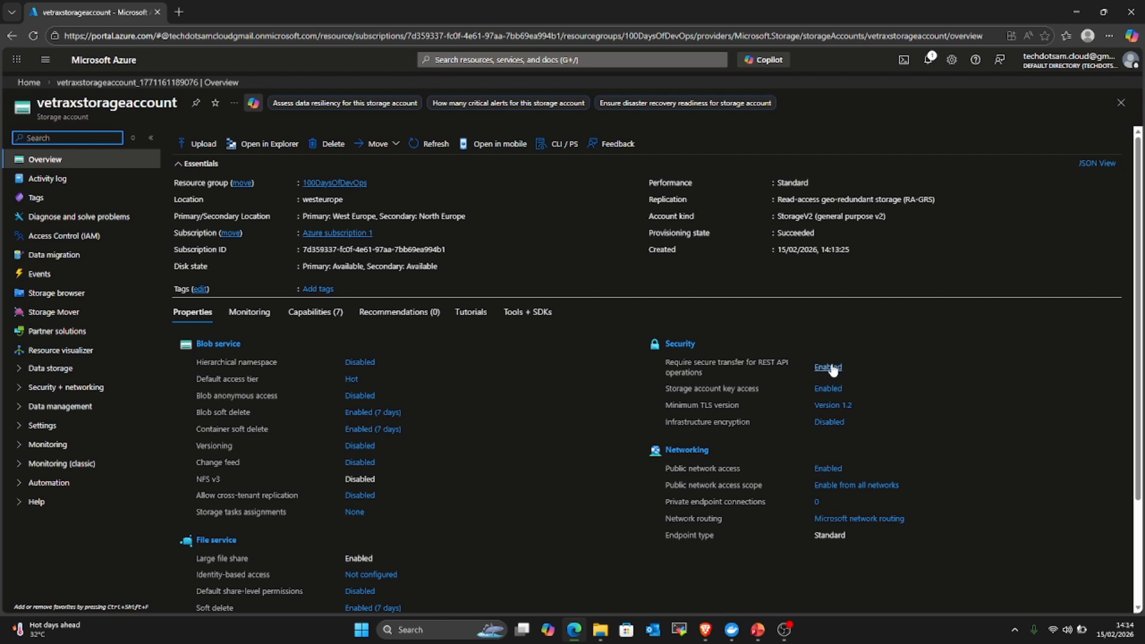
Examine the storage account's Access Control (IAM) page and its data storage, security + networking and data management sections.
{"action": "left_click", "coordinate": [56, 237]}
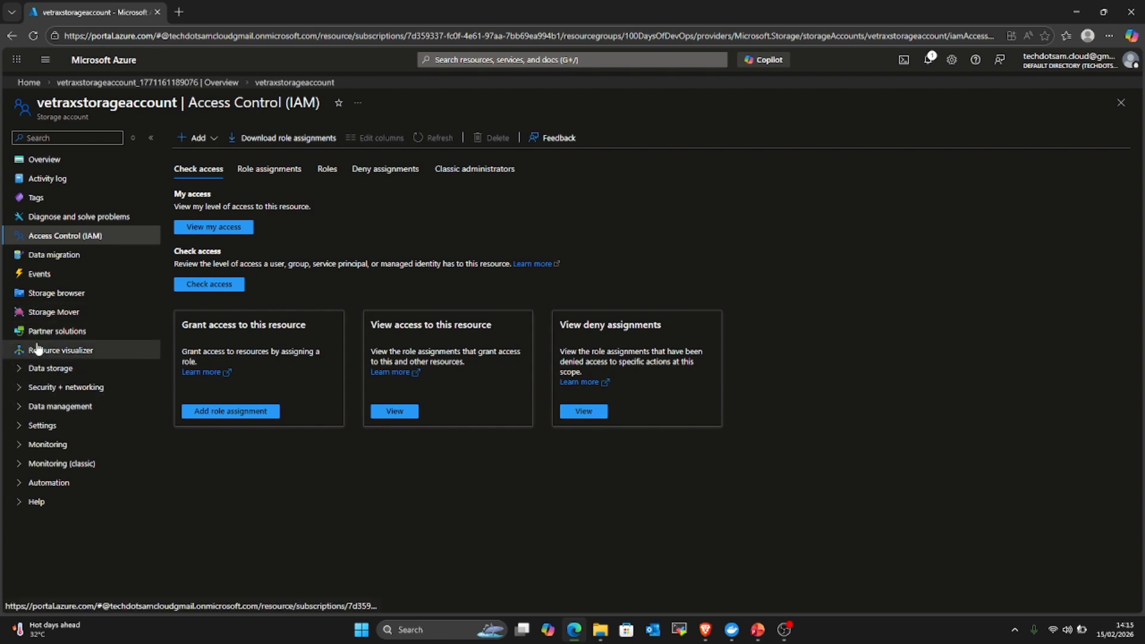
{"action": "left_click", "coordinate": [19, 369]}
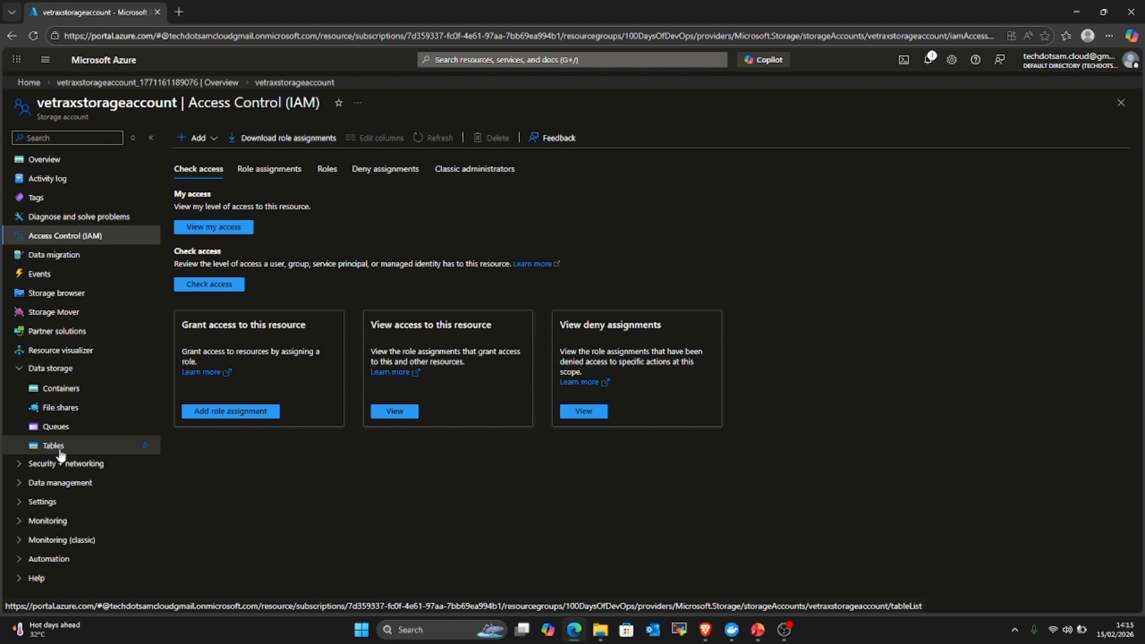
{"action": "left_click", "coordinate": [21, 467]}
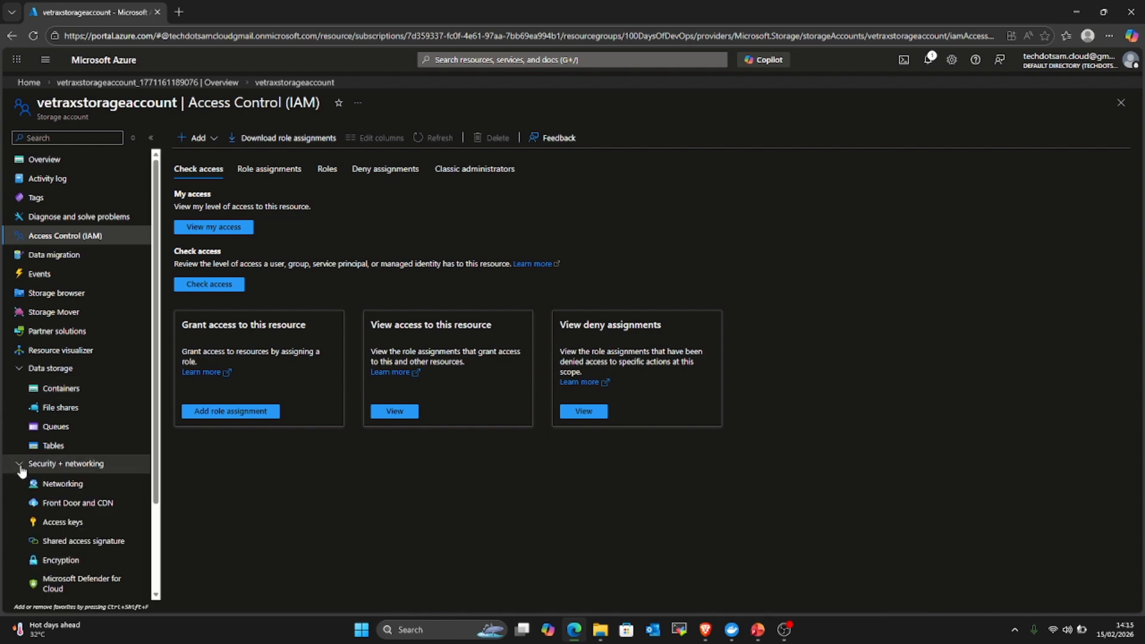
{"action": "left_click", "coordinate": [22, 464]}
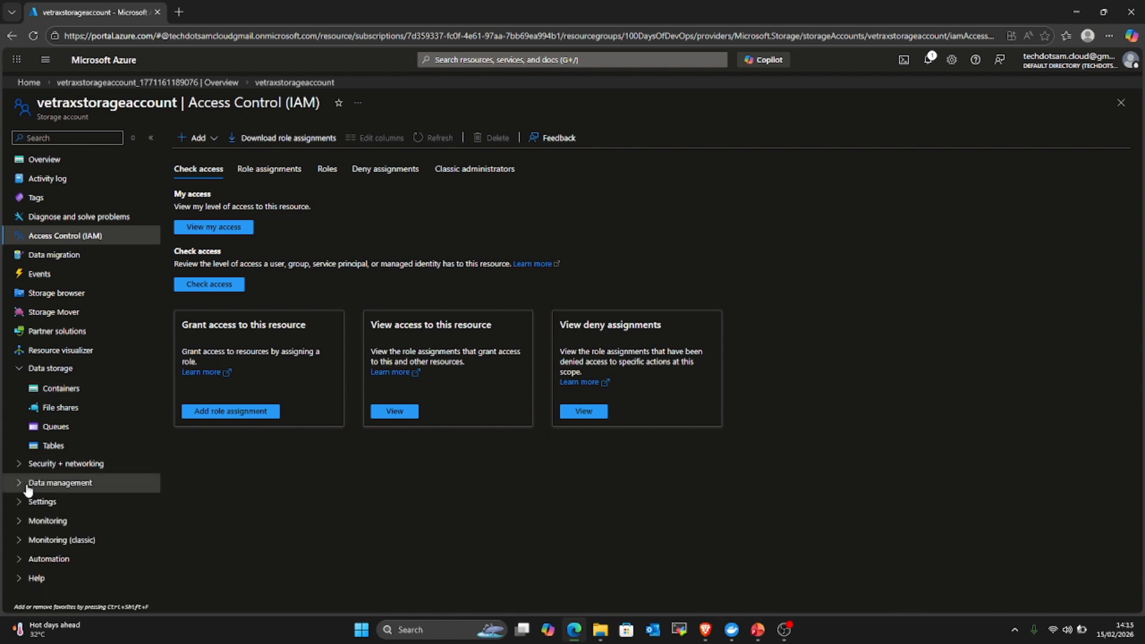
{"action": "left_click", "coordinate": [25, 484]}
{"action": "left_click", "coordinate": [26, 484]}
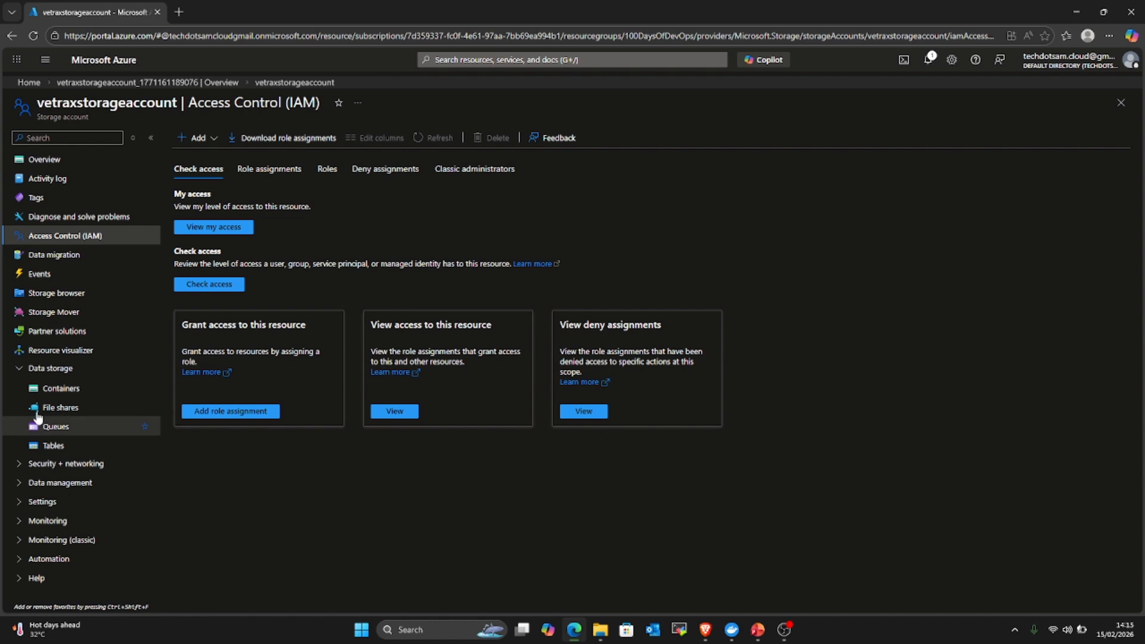
Create a private blob container named testblob in the storage account, leaving its advanced options at their defaults.
{"action": "left_click", "coordinate": [60, 391]}
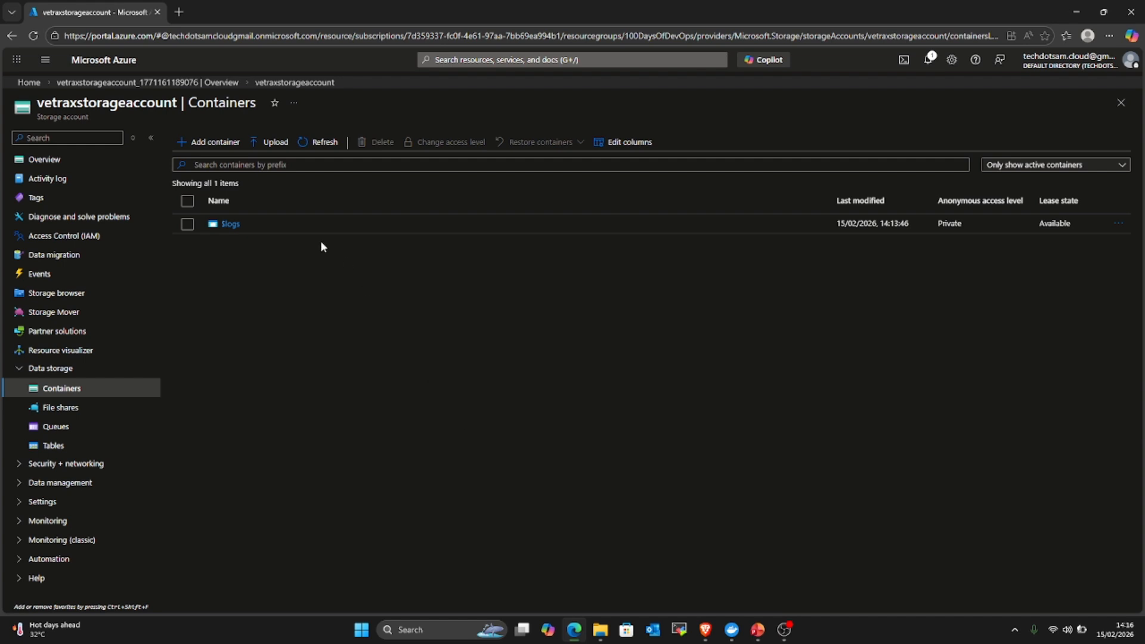
{"action": "left_click", "coordinate": [204, 146]}
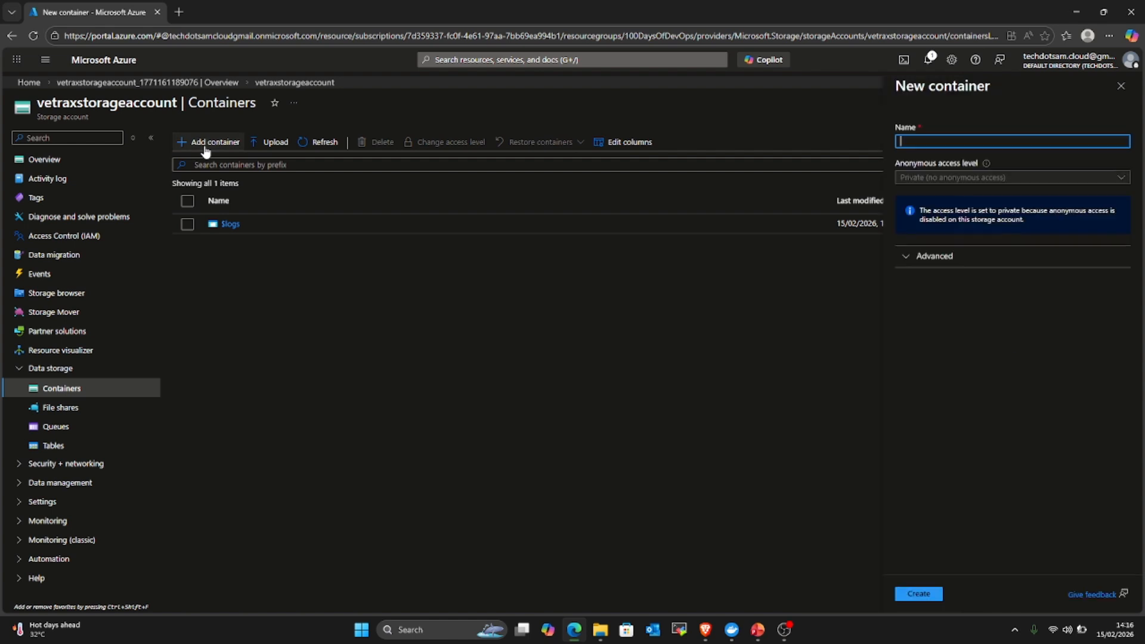
{"action": "type", "text": "te"}
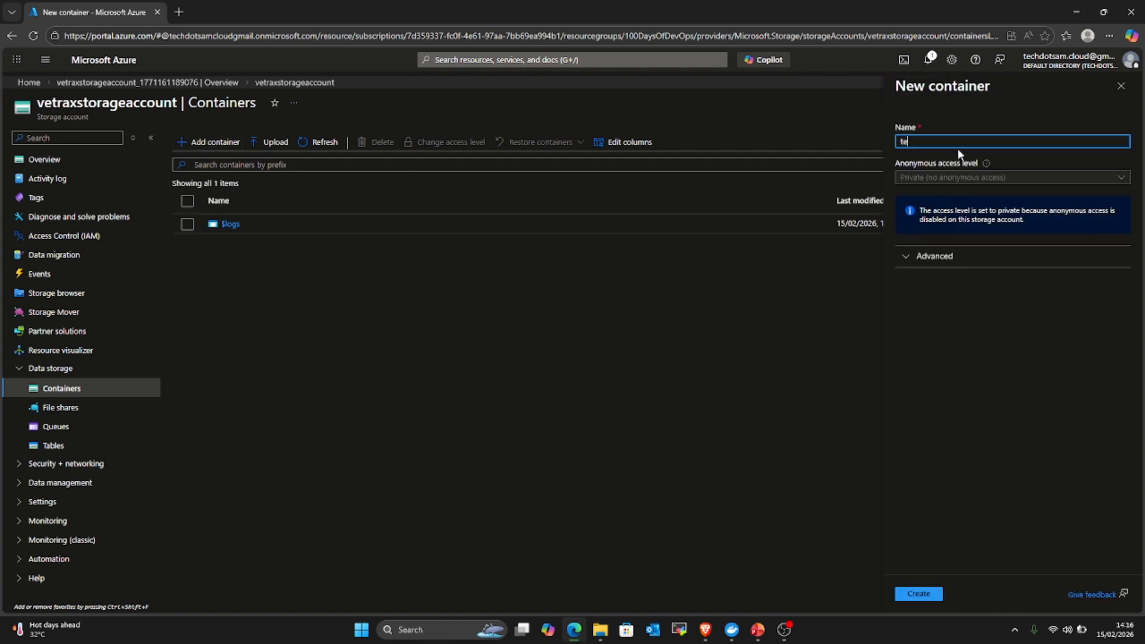
{"action": "type", "text": "stblob"}
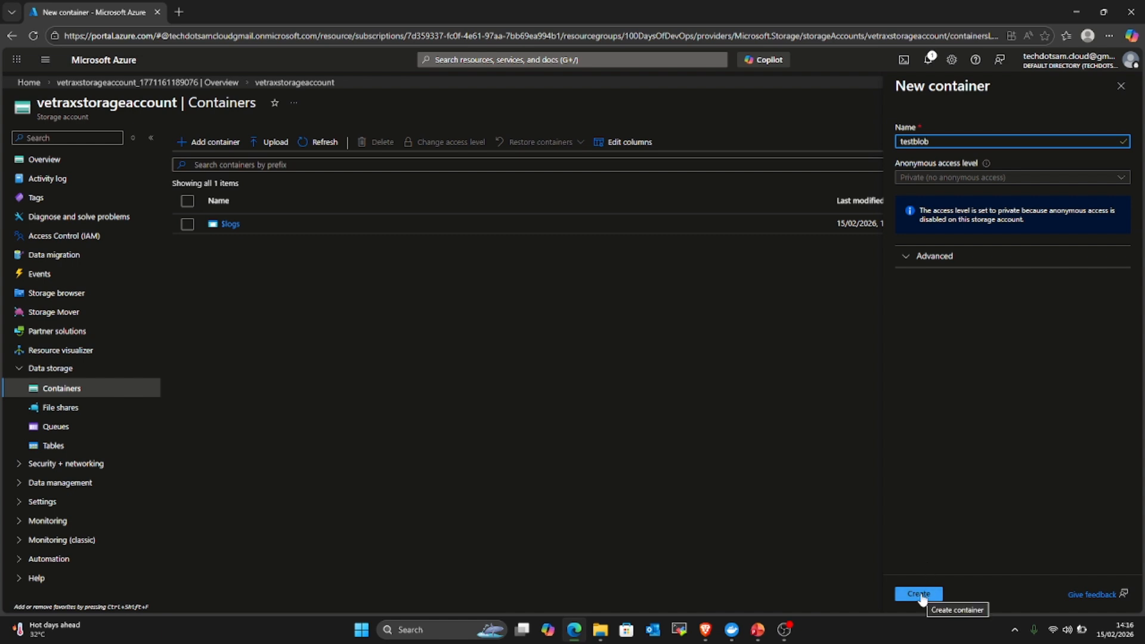
{"action": "left_click", "coordinate": [905, 256]}
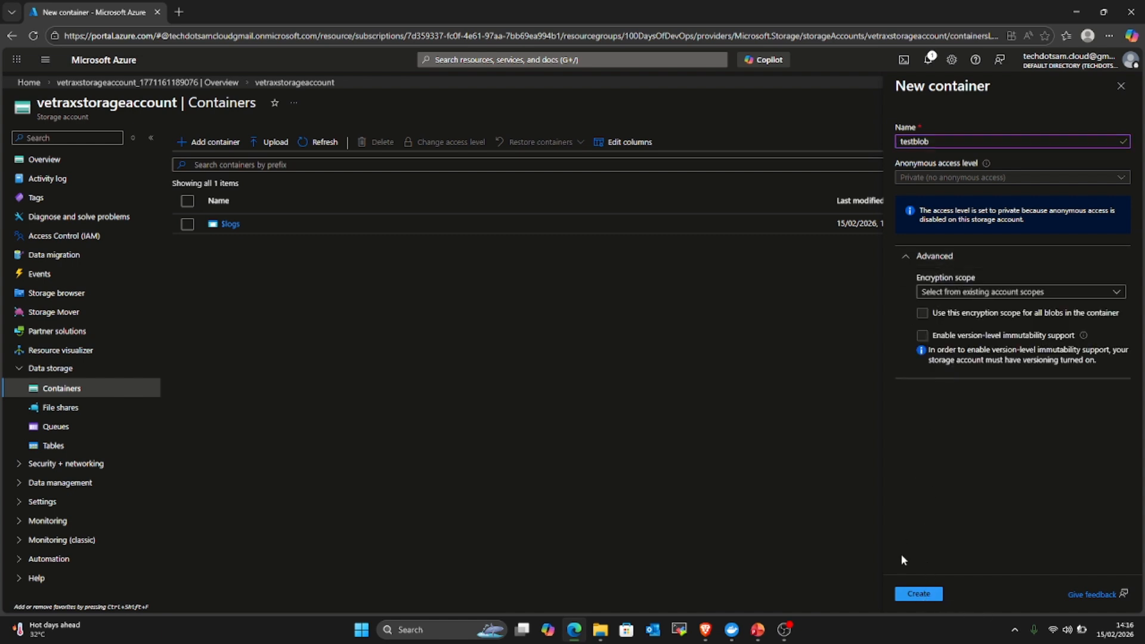
{"action": "left_click", "coordinate": [916, 593]}
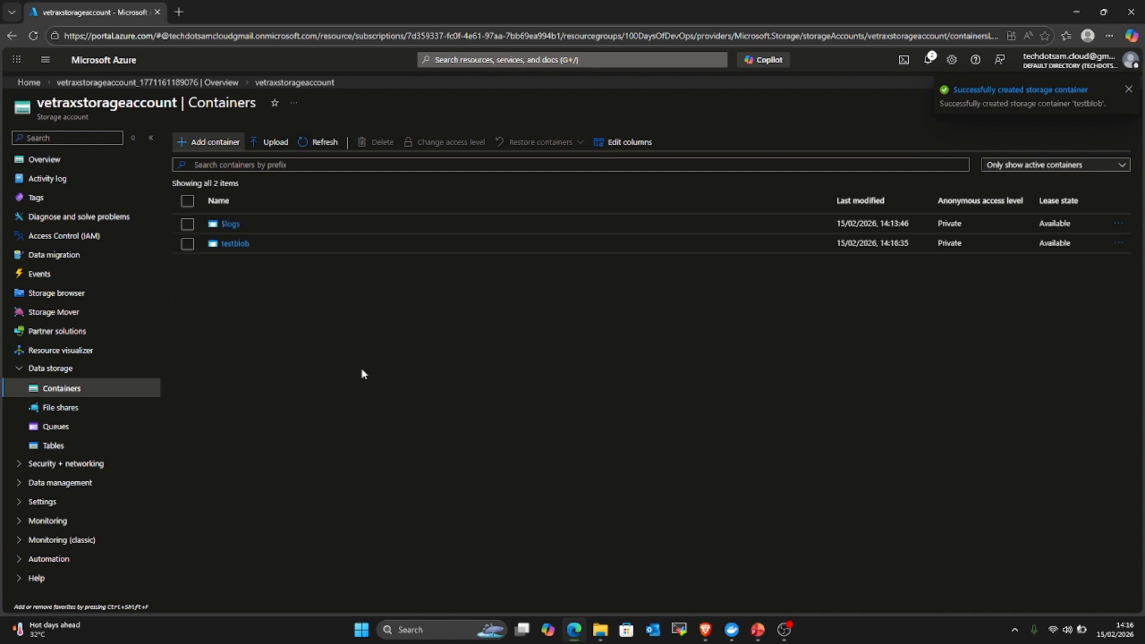
Open the testblob container, look at the virtual directory form without adding one, and return to the container list.
{"action": "left_click", "coordinate": [231, 242]}
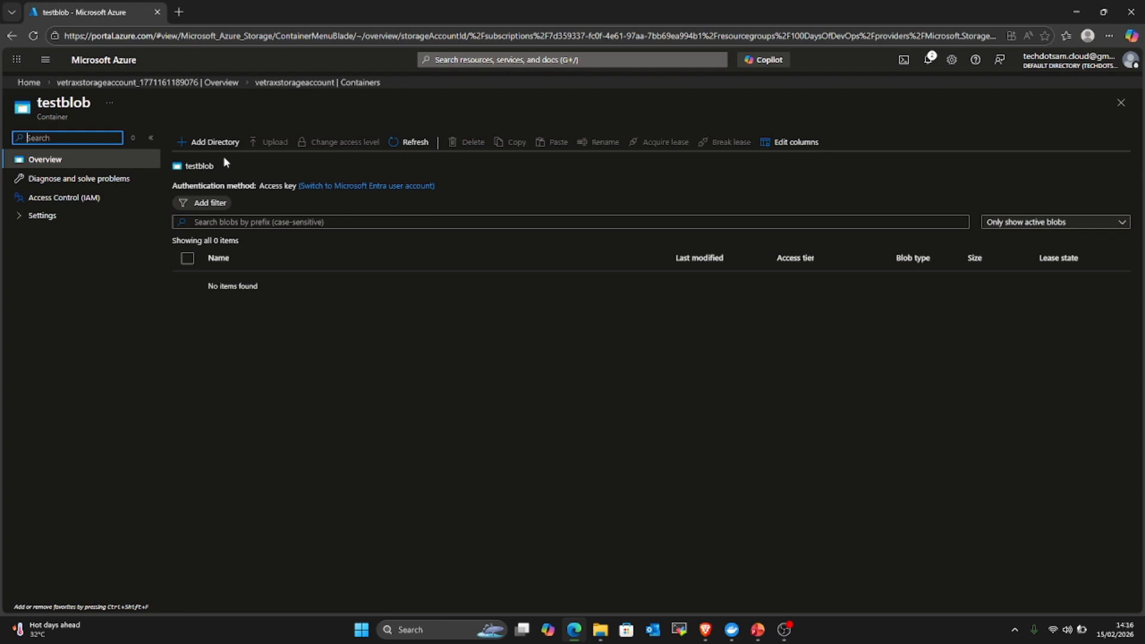
{"action": "left_click", "coordinate": [215, 143]}
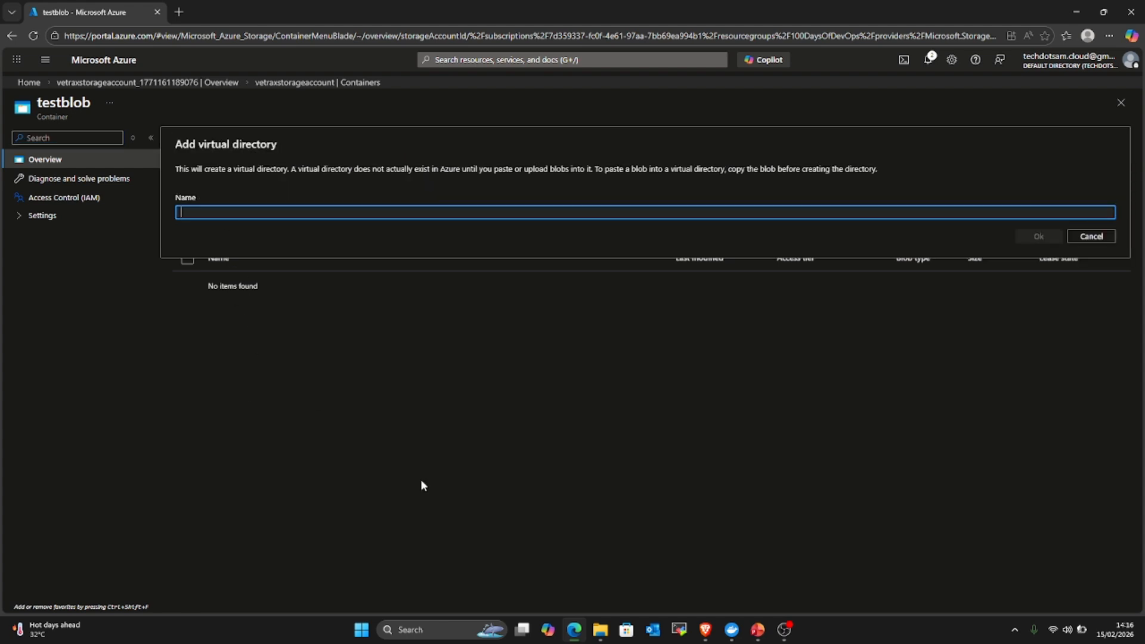
{"action": "left_click", "coordinate": [1102, 237]}
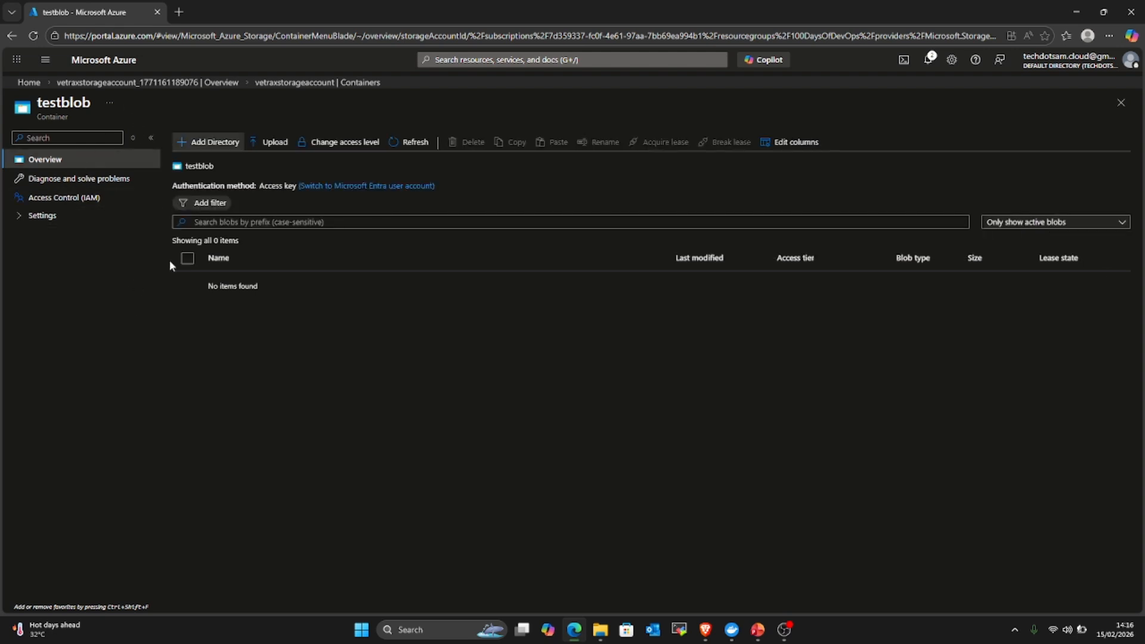
{"action": "left_click", "coordinate": [321, 83]}
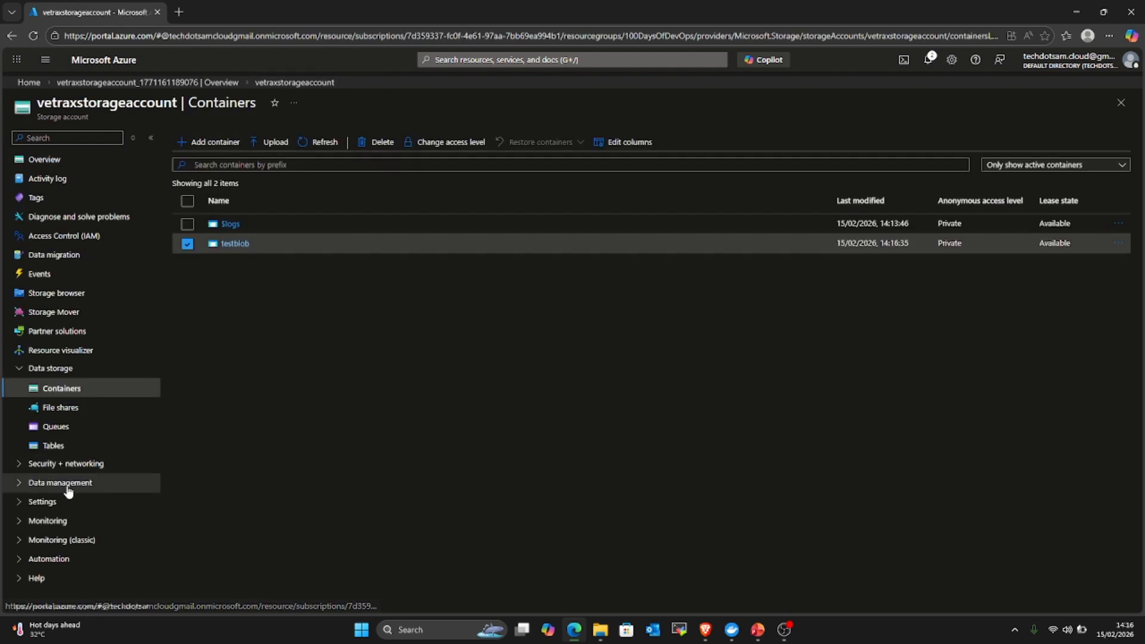
Look over the blob upload form of the storage account without choosing a file.
{"action": "left_click", "coordinate": [281, 145]}
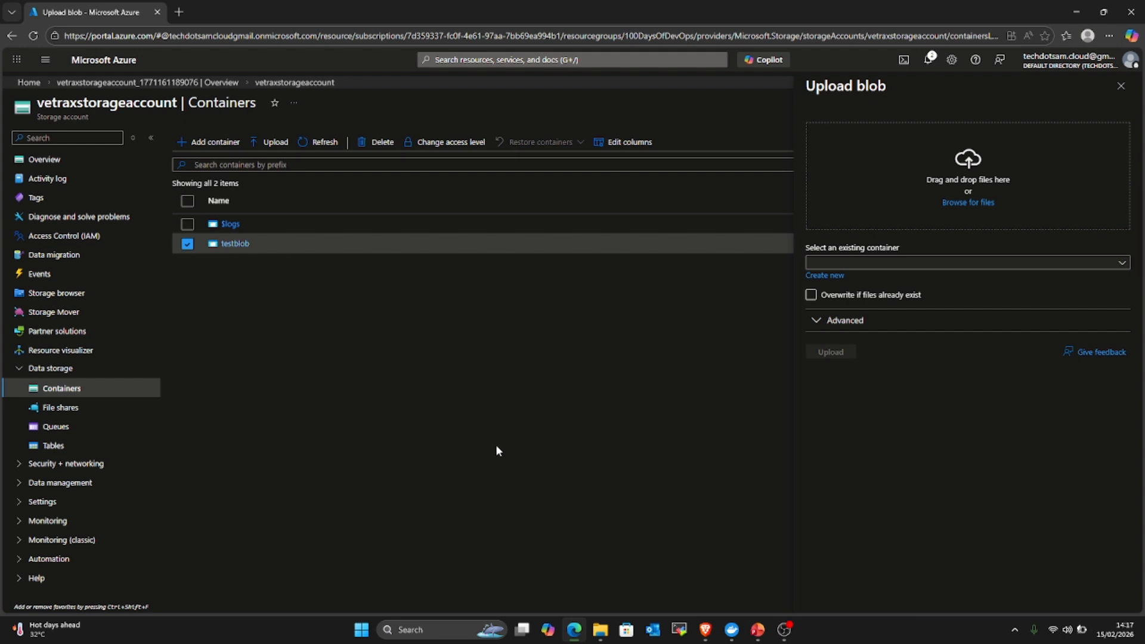
{"action": "left_click", "coordinate": [1120, 86]}
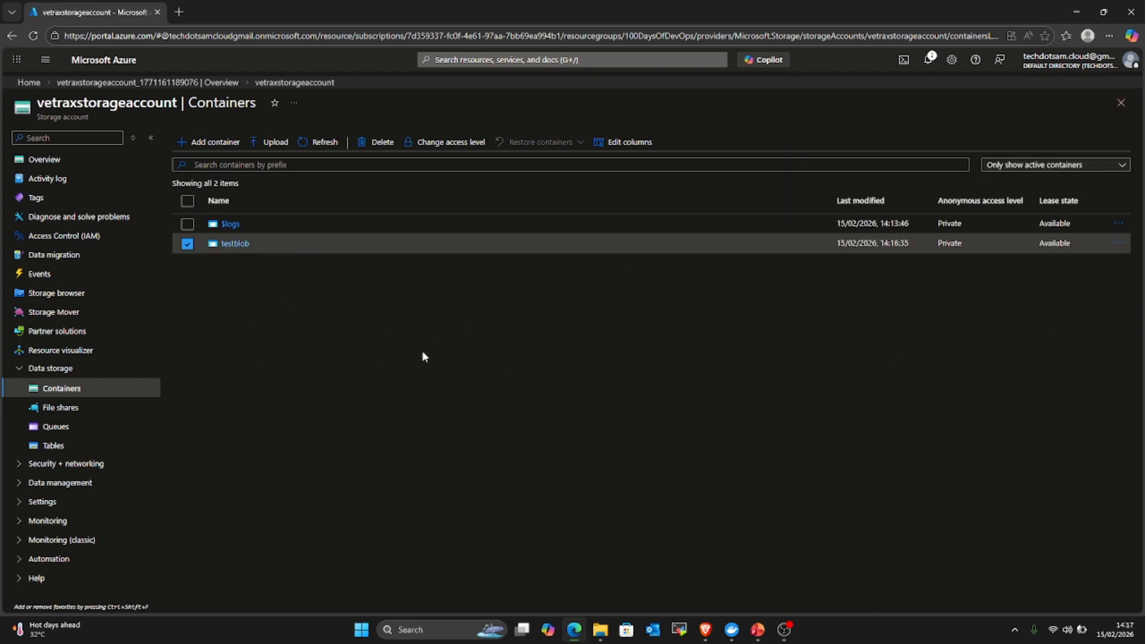
{"action": "left_click", "coordinate": [274, 148]}
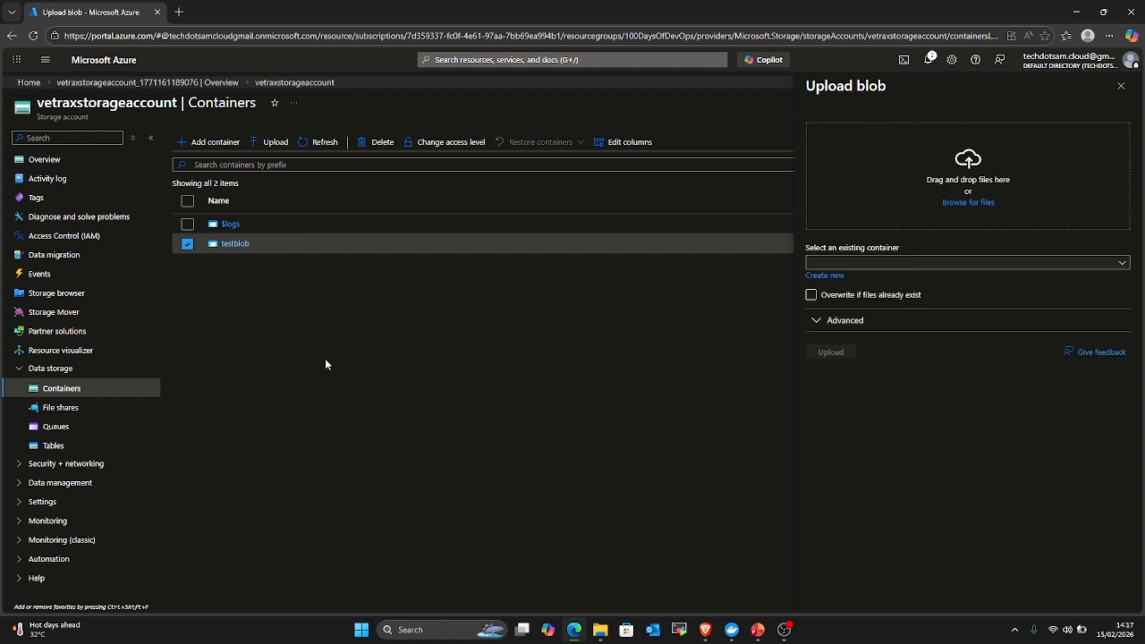
Delete the testblob container from the storage account and confirm its deletion.
{"action": "left_click", "coordinate": [187, 243]}
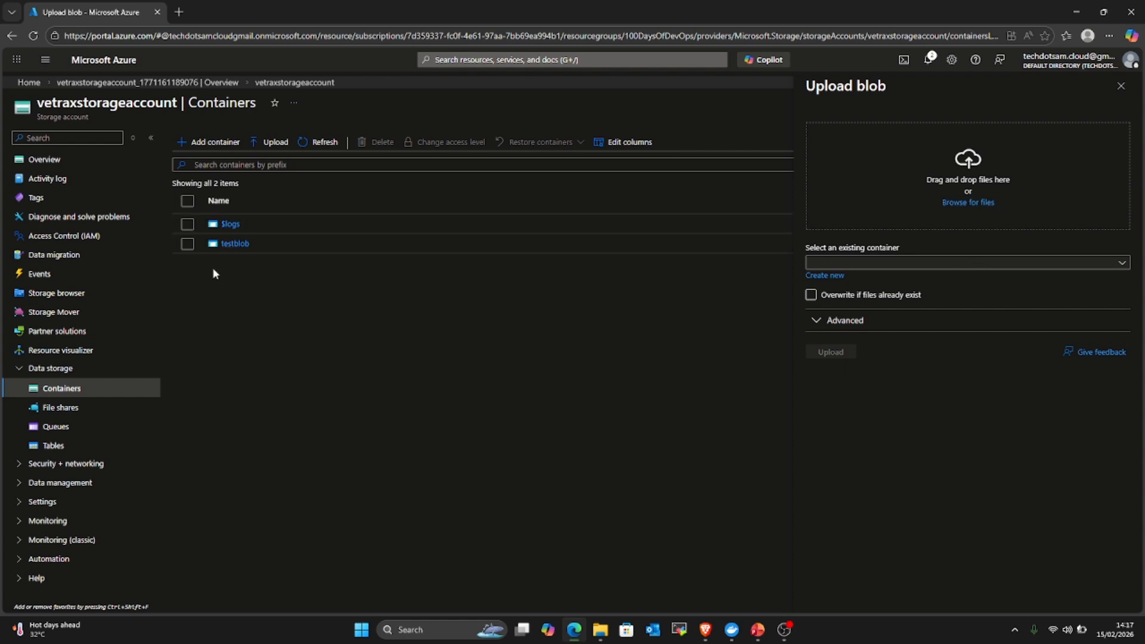
{"action": "left_click", "coordinate": [188, 243]}
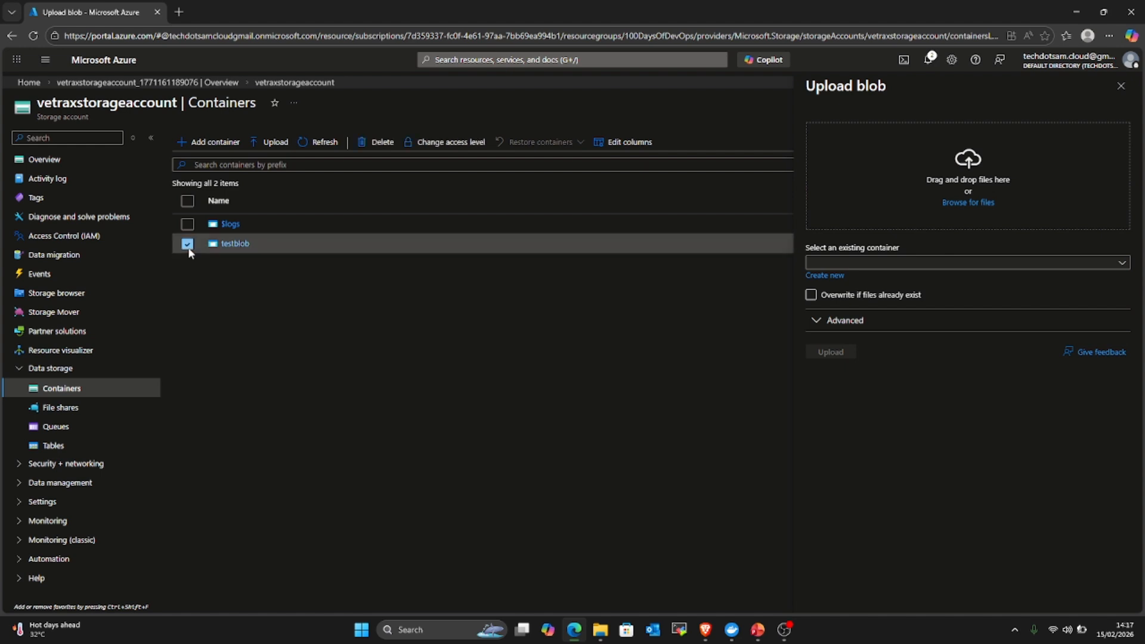
{"action": "left_click", "coordinate": [383, 143]}
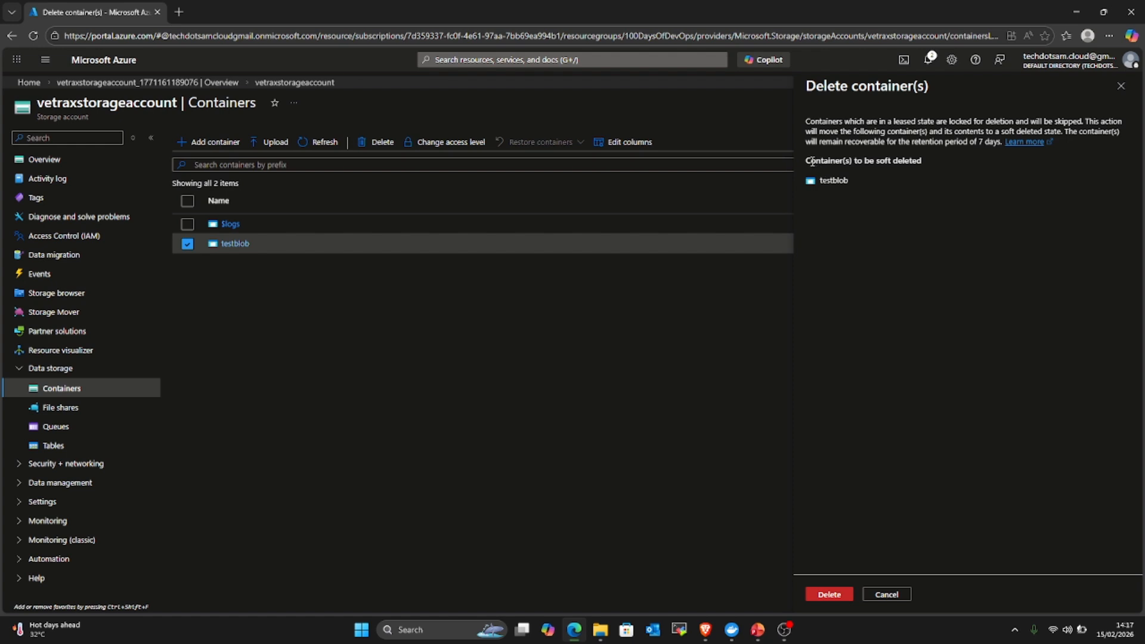
{"action": "left_click_drag", "start_coordinate": [805, 160], "coordinate": [907, 157]}
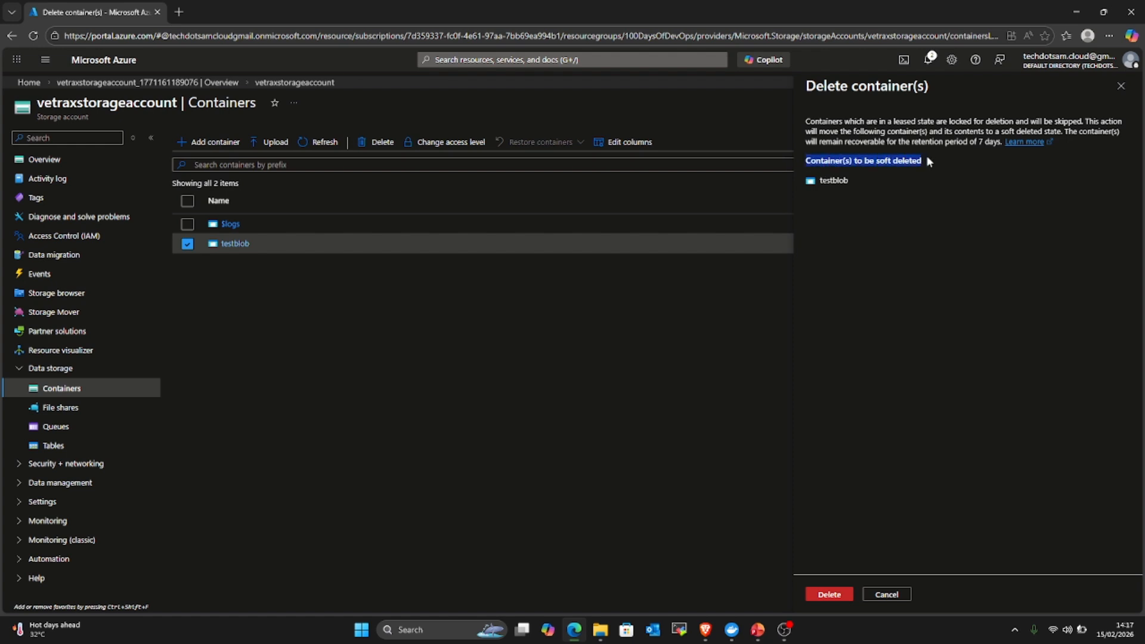
{"action": "left_click", "coordinate": [872, 225]}
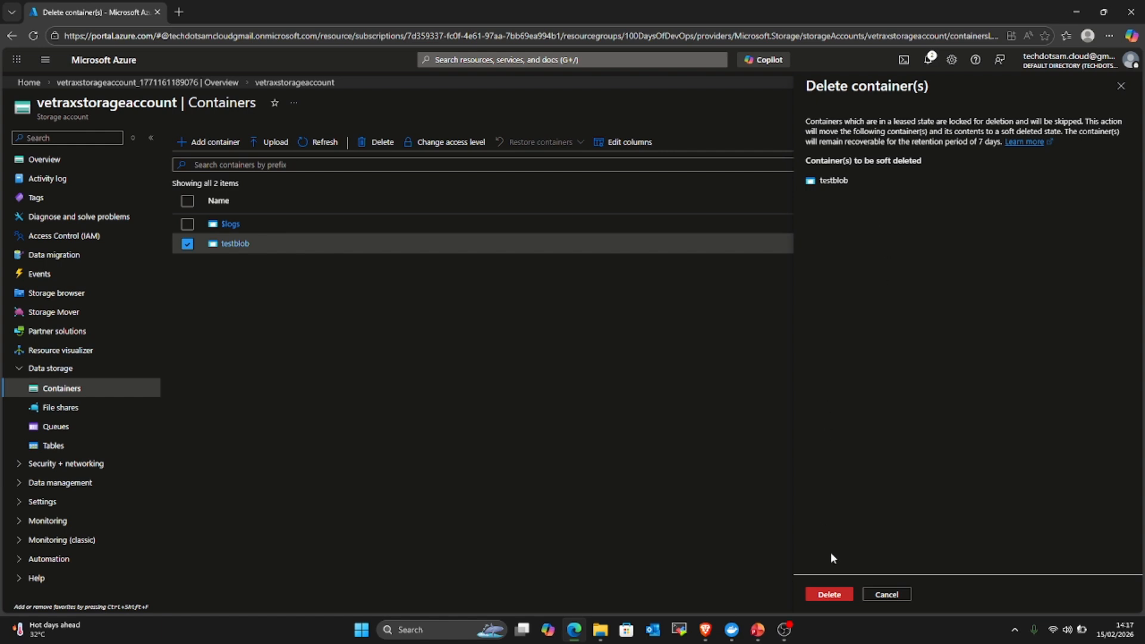
{"action": "left_click", "coordinate": [829, 595]}
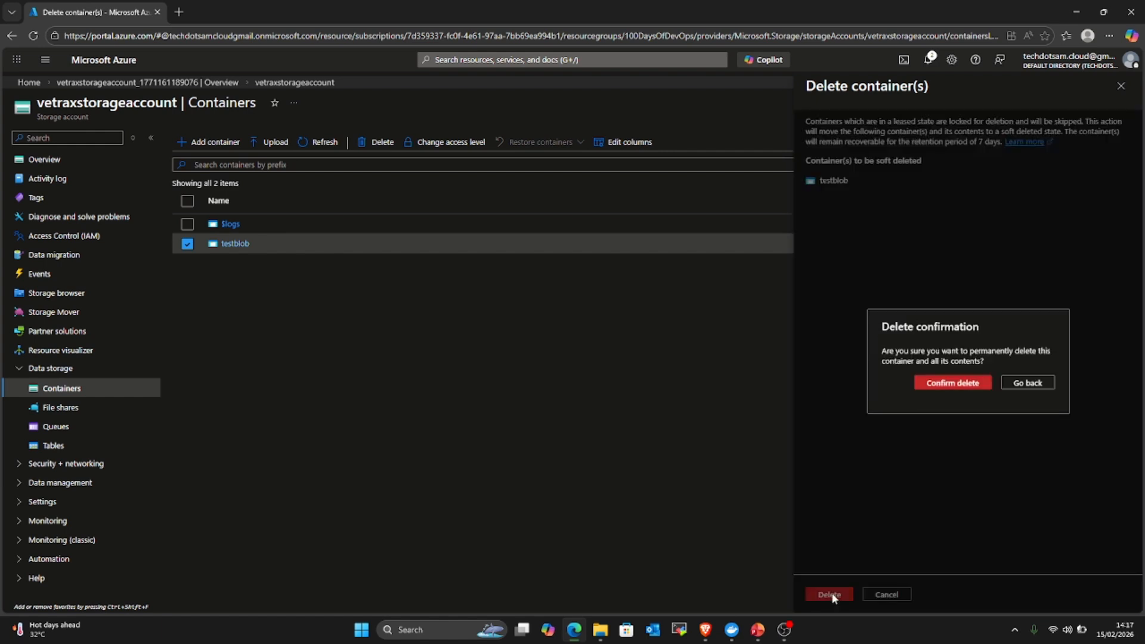
{"action": "left_click", "coordinate": [973, 388]}
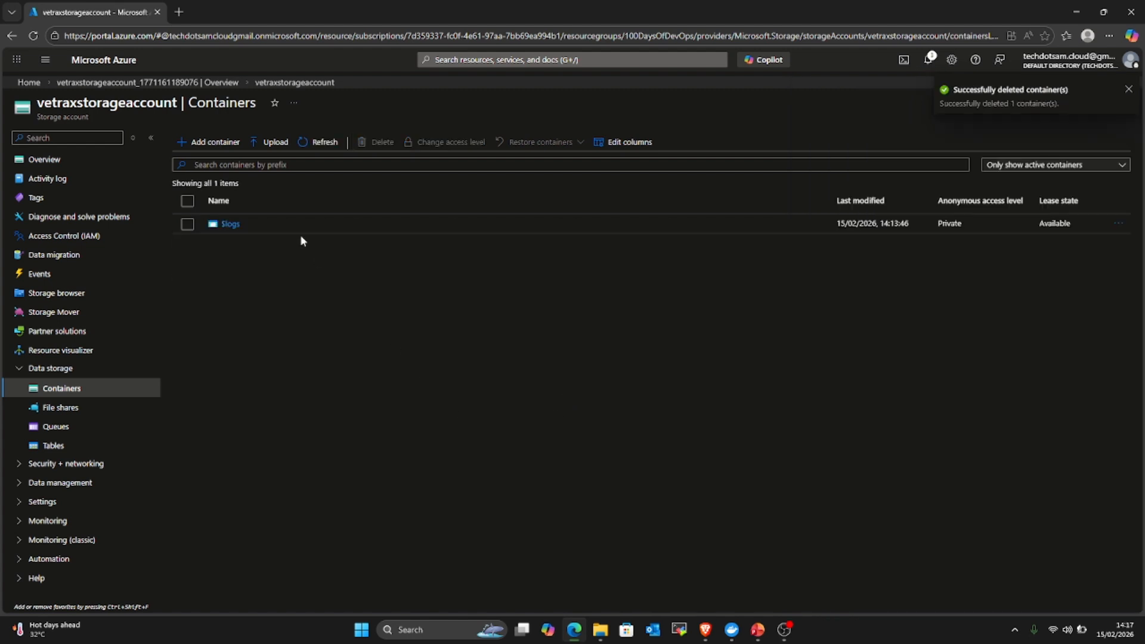
Start a blob upload in the storage account and choose the download image (download.webp) from the Downloads folder.
{"action": "left_click", "coordinate": [272, 143]}
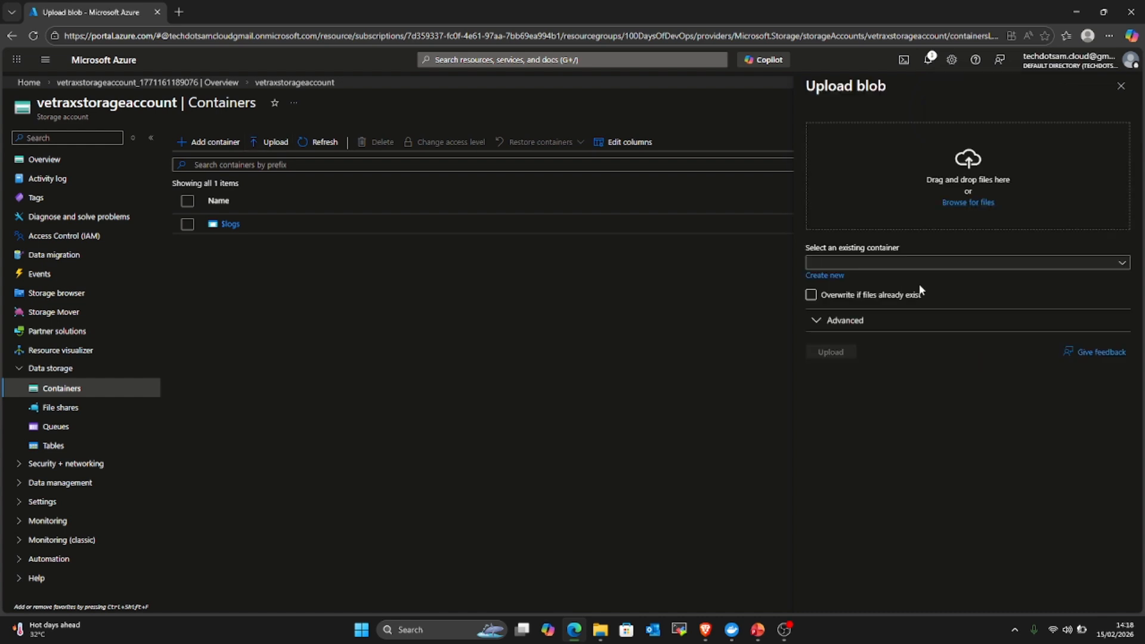
{"action": "left_click", "coordinate": [976, 202]}
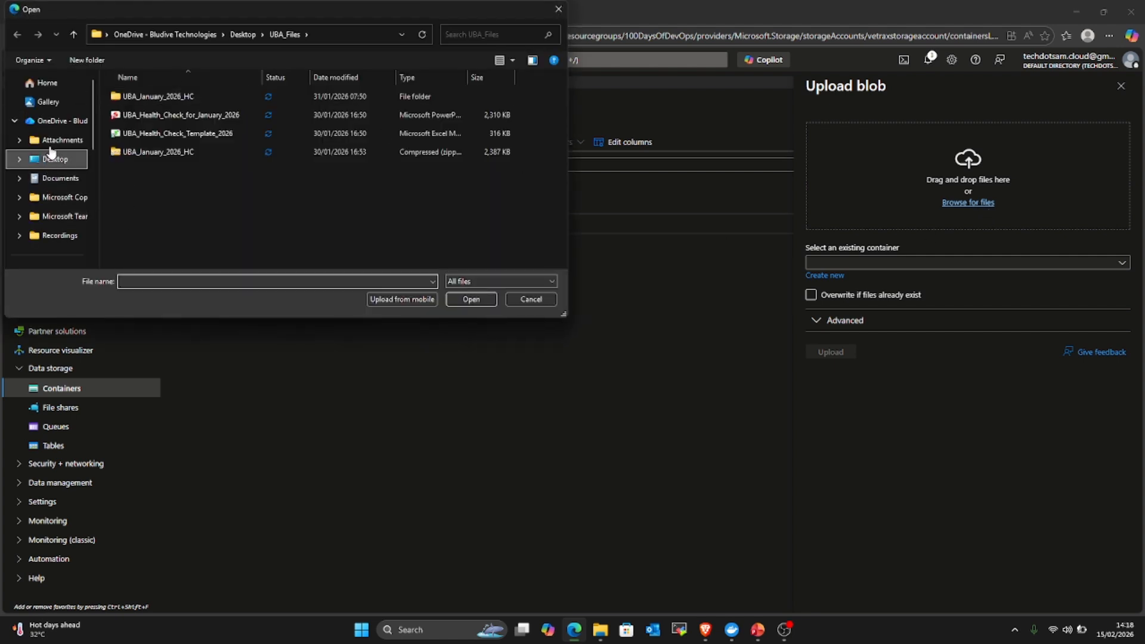
{"action": "left_click", "coordinate": [60, 179]}
{"action": "scroll", "coordinate": [56, 197], "scroll_direction": "down", "scroll_amount": 5}
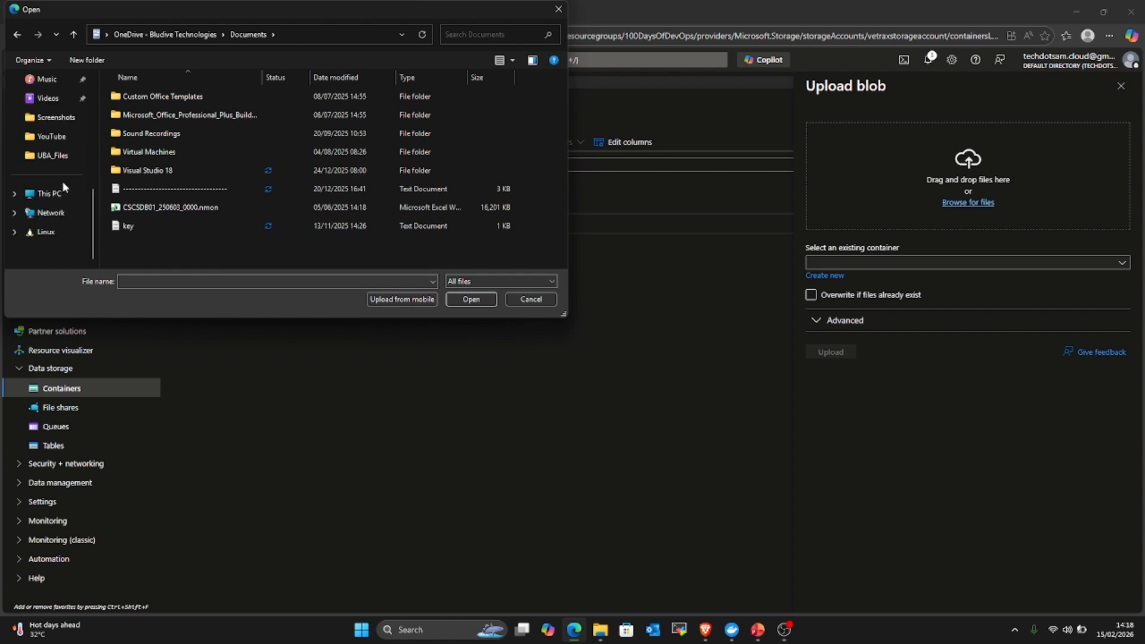
{"action": "scroll", "coordinate": [62, 180], "scroll_direction": "up", "scroll_amount": 1}
{"action": "scroll", "coordinate": [53, 173], "scroll_direction": "up", "scroll_amount": 3}
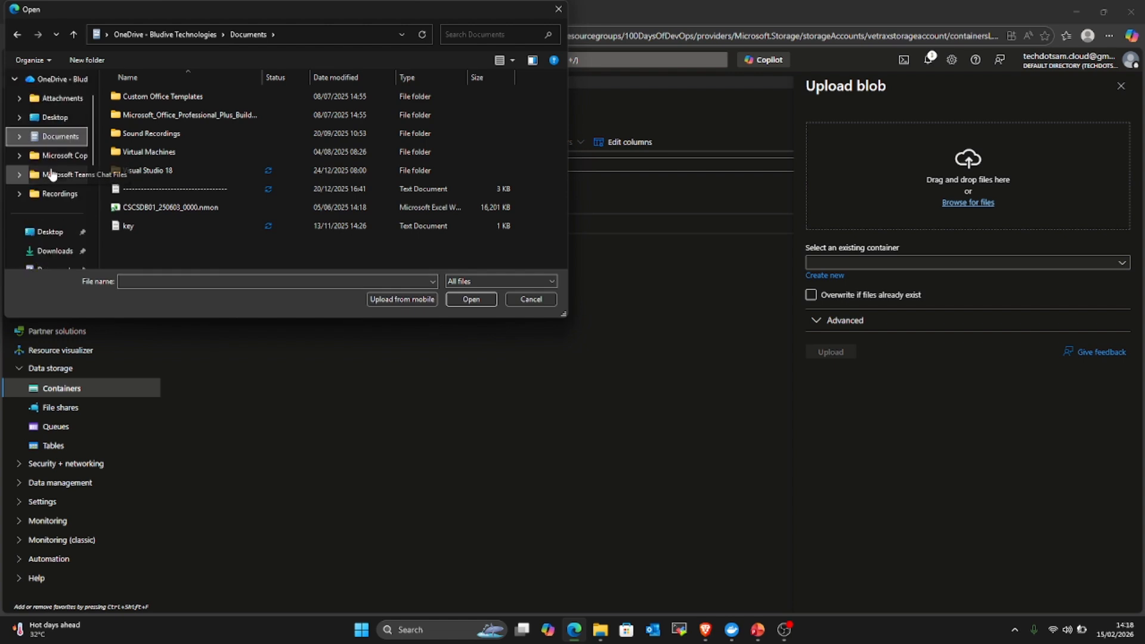
{"action": "left_click", "coordinate": [56, 251]}
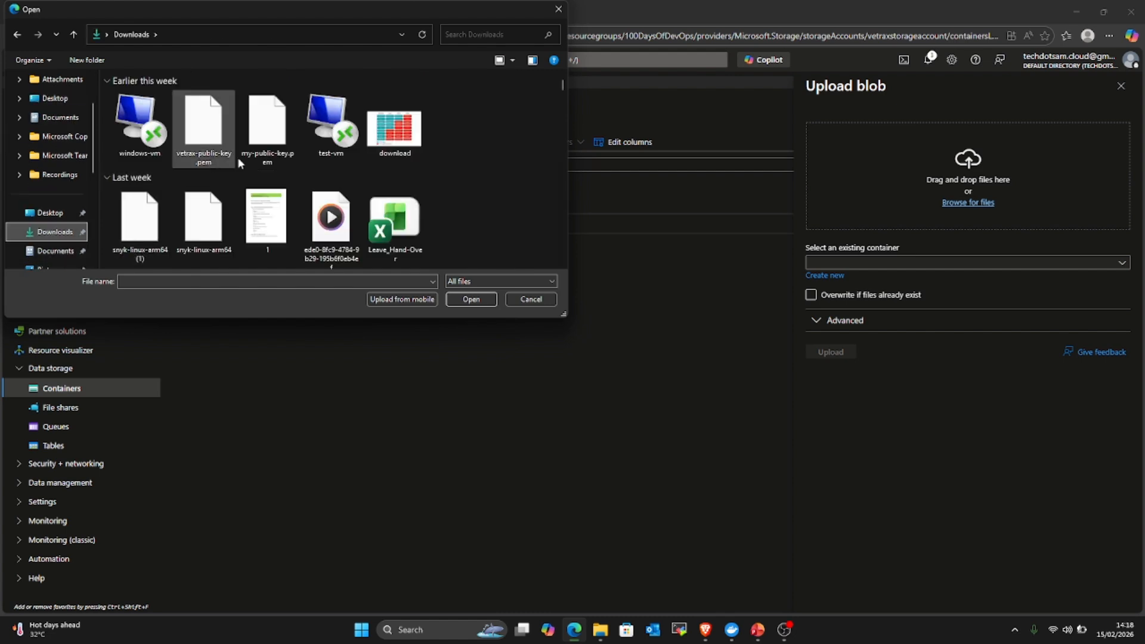
{"action": "left_click", "coordinate": [388, 132]}
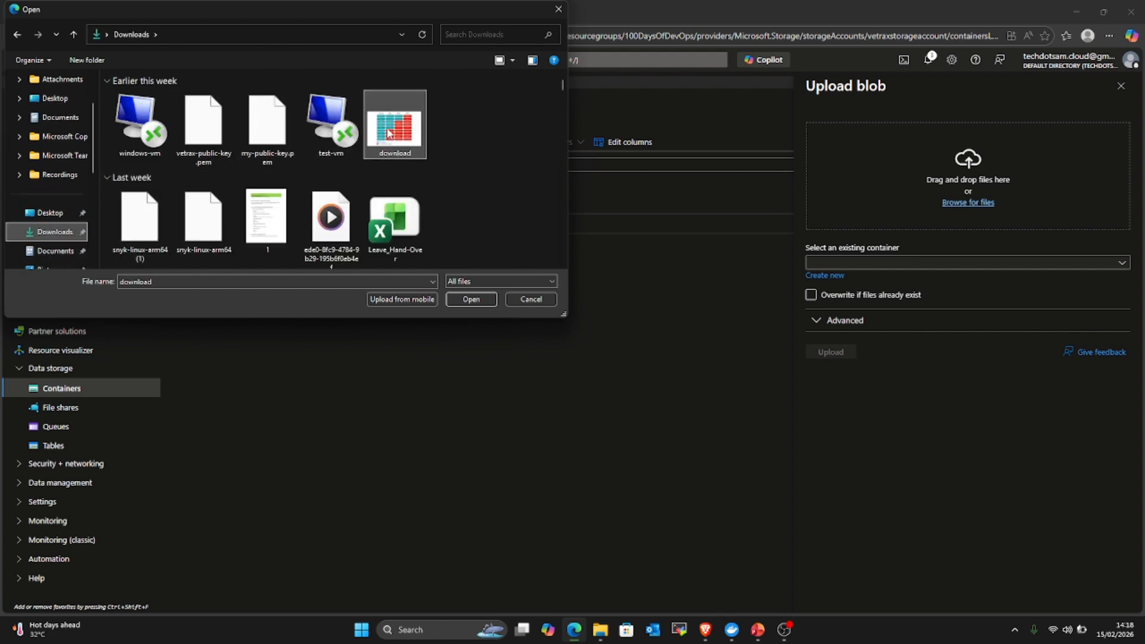
{"action": "left_click", "coordinate": [469, 299]}
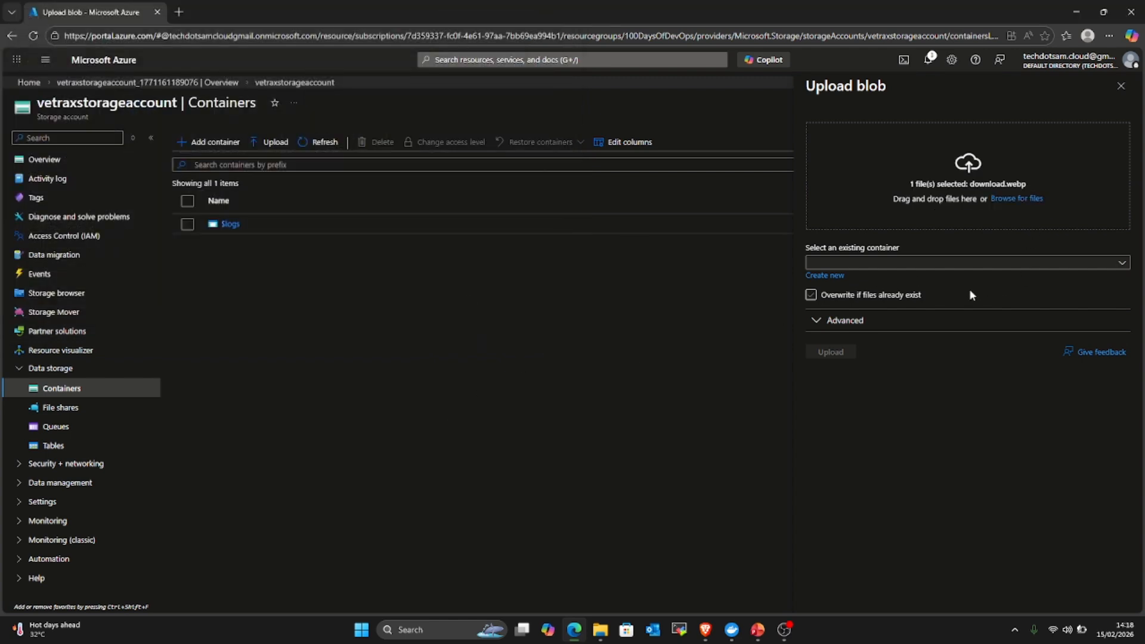
Create a private container named testcontainer as the upload destination and upload download.webp into it.
{"action": "left_click", "coordinate": [926, 267]}
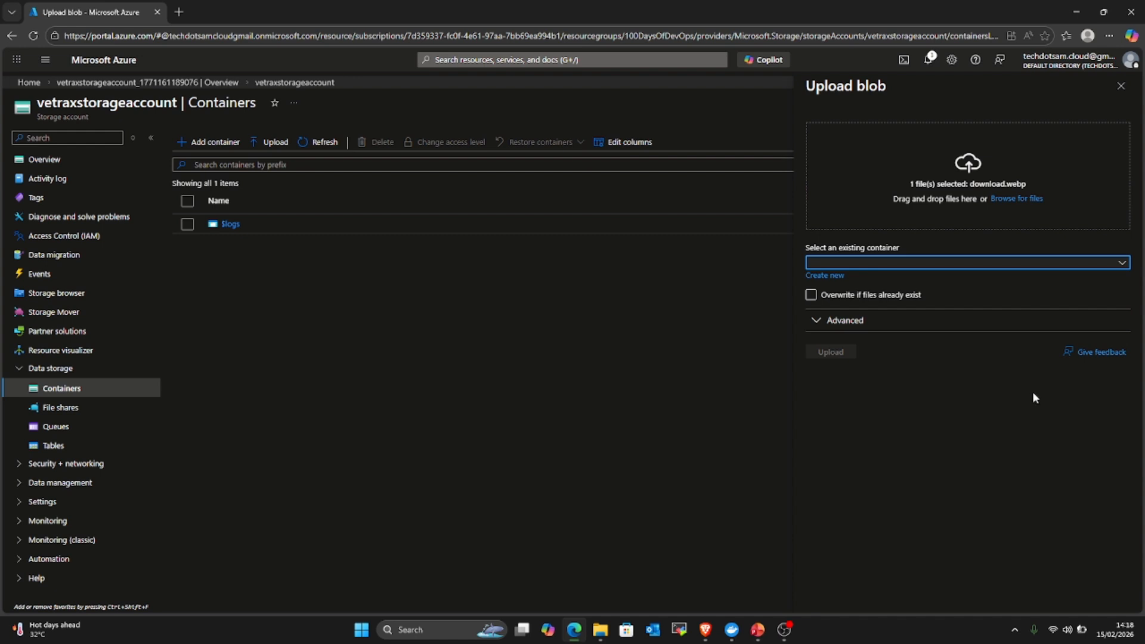
{"action": "left_click", "coordinate": [833, 275]}
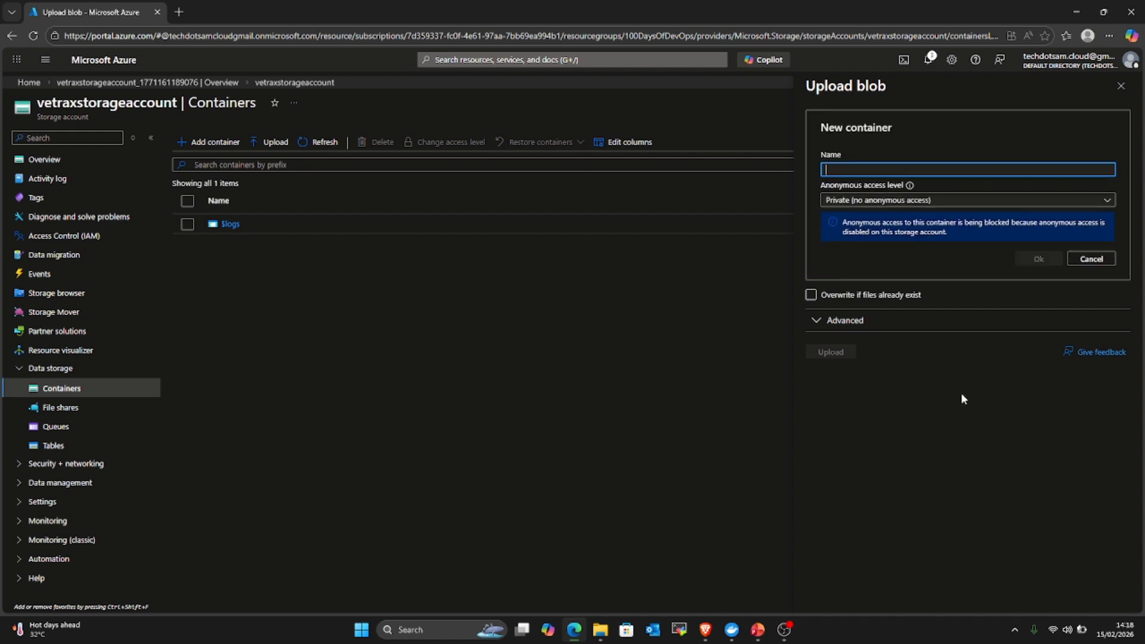
{"action": "type", "text": "testcontainer"}
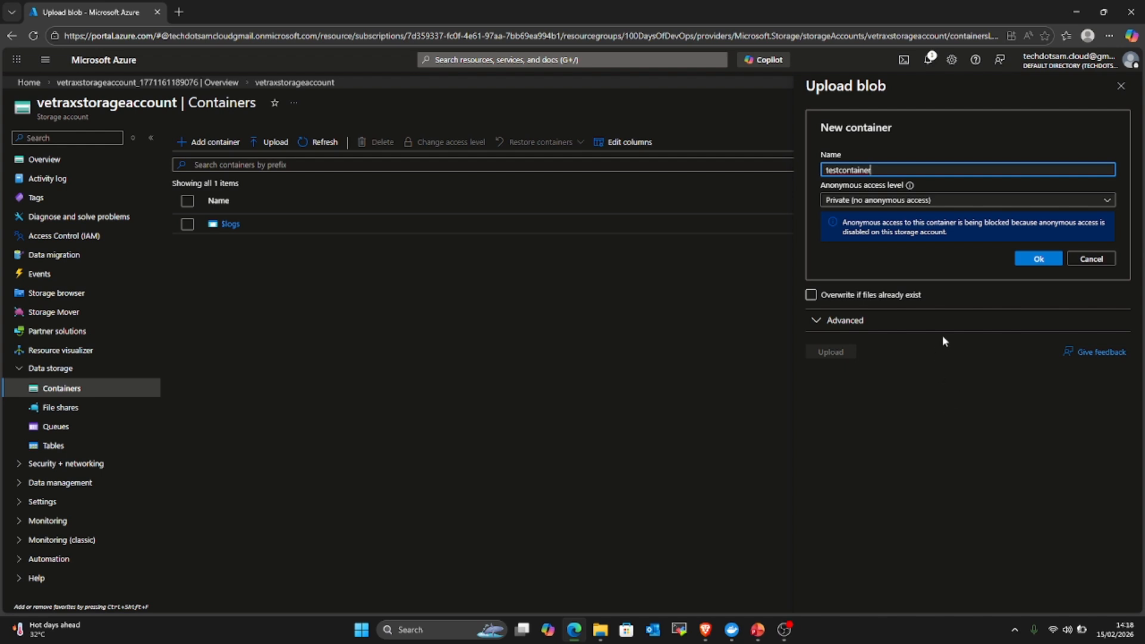
{"action": "left_click", "coordinate": [1037, 258]}
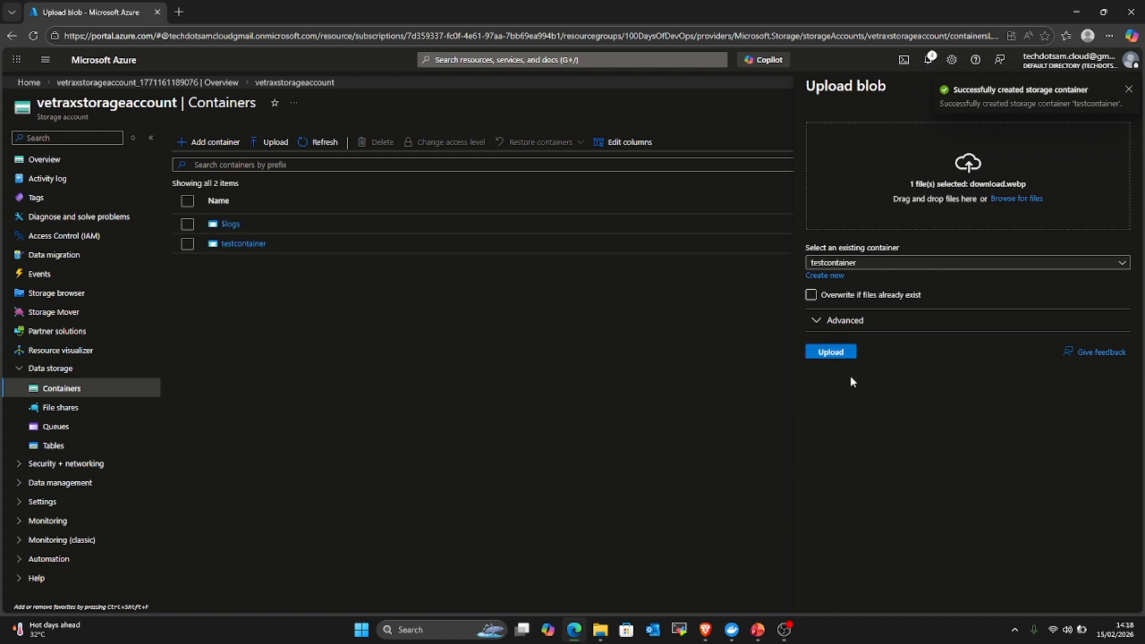
{"action": "left_click", "coordinate": [834, 352]}
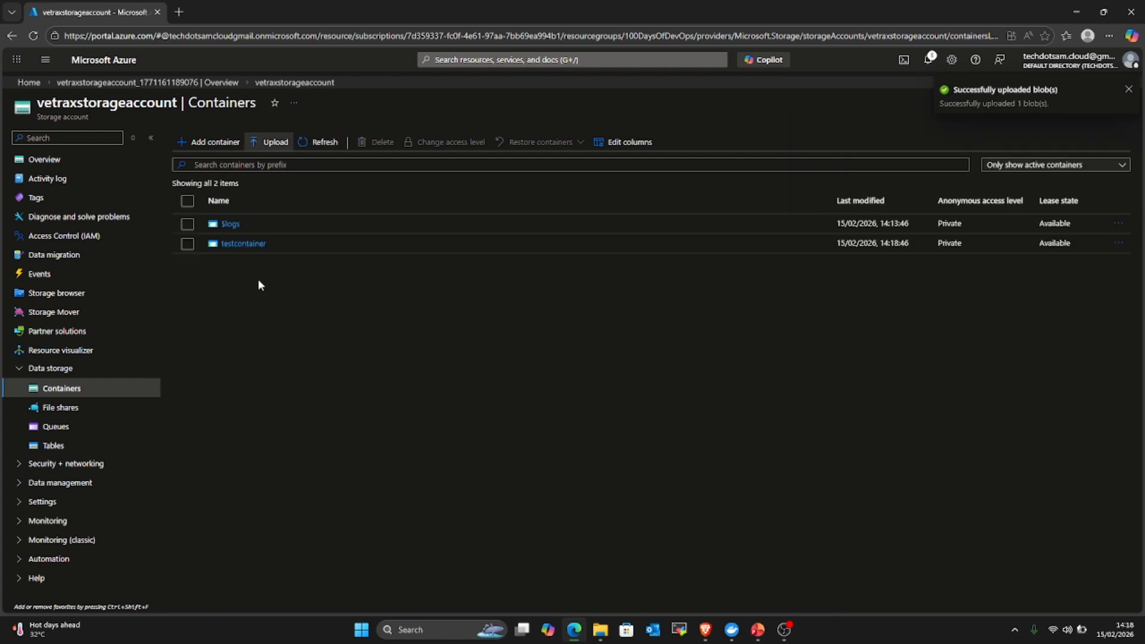
Open testcontainer, examine the properties of the download.webp blob, and return to the storage account's container list.
{"action": "left_click", "coordinate": [245, 244]}
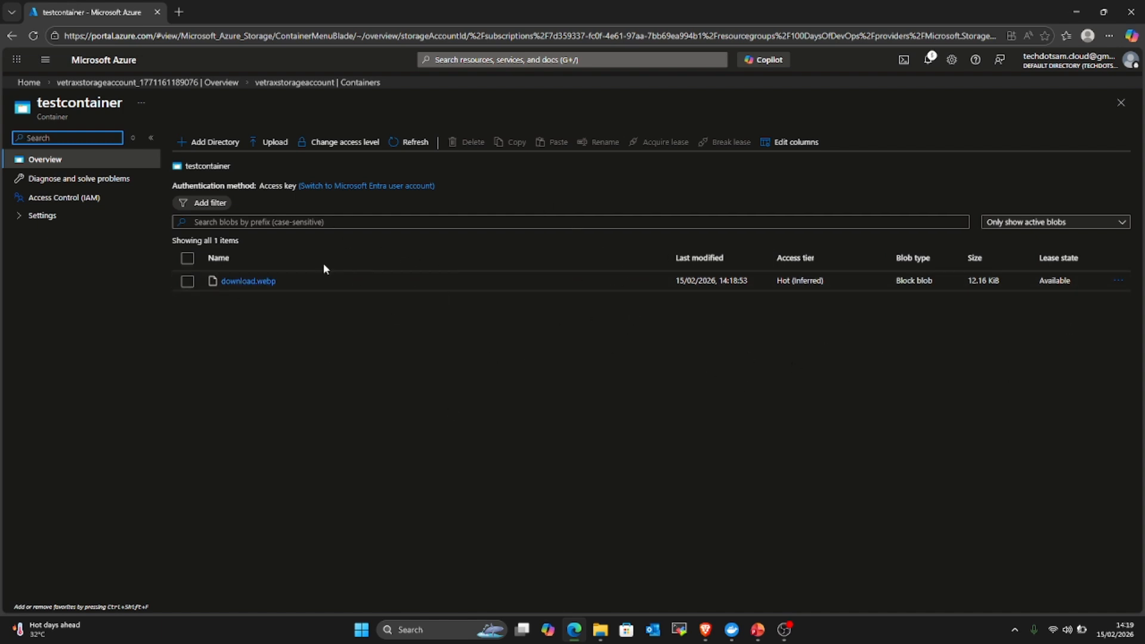
{"action": "left_click", "coordinate": [238, 282]}
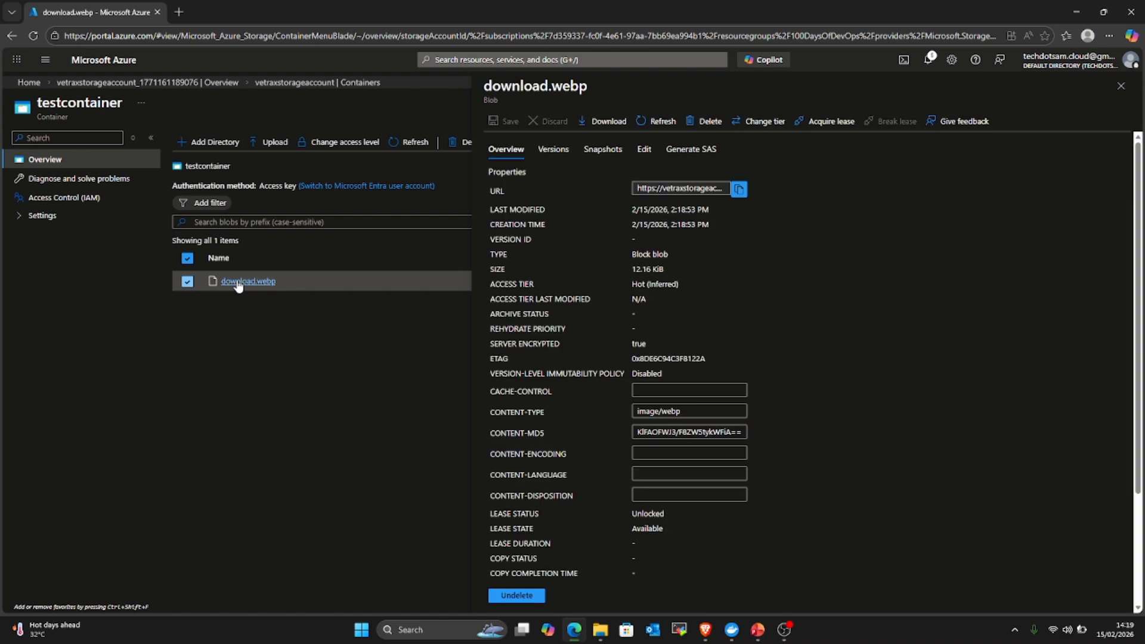
{"action": "scroll", "coordinate": [679, 287], "scroll_direction": "down", "scroll_amount": 3}
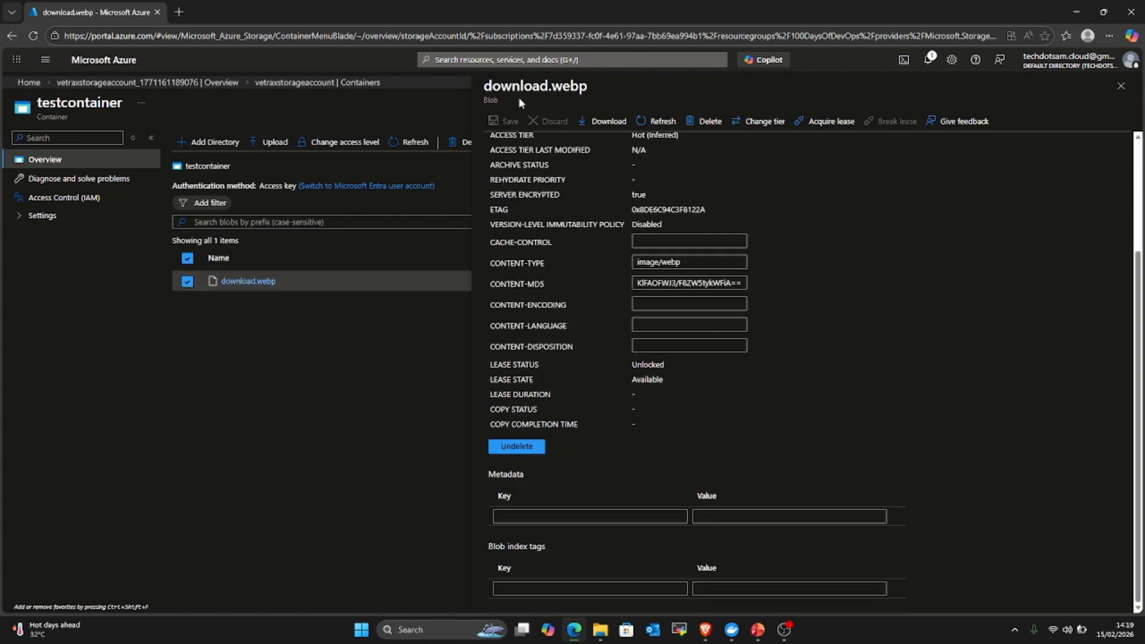
{"action": "left_click", "coordinate": [196, 84]}
{"action": "left_click", "coordinate": [230, 296]}
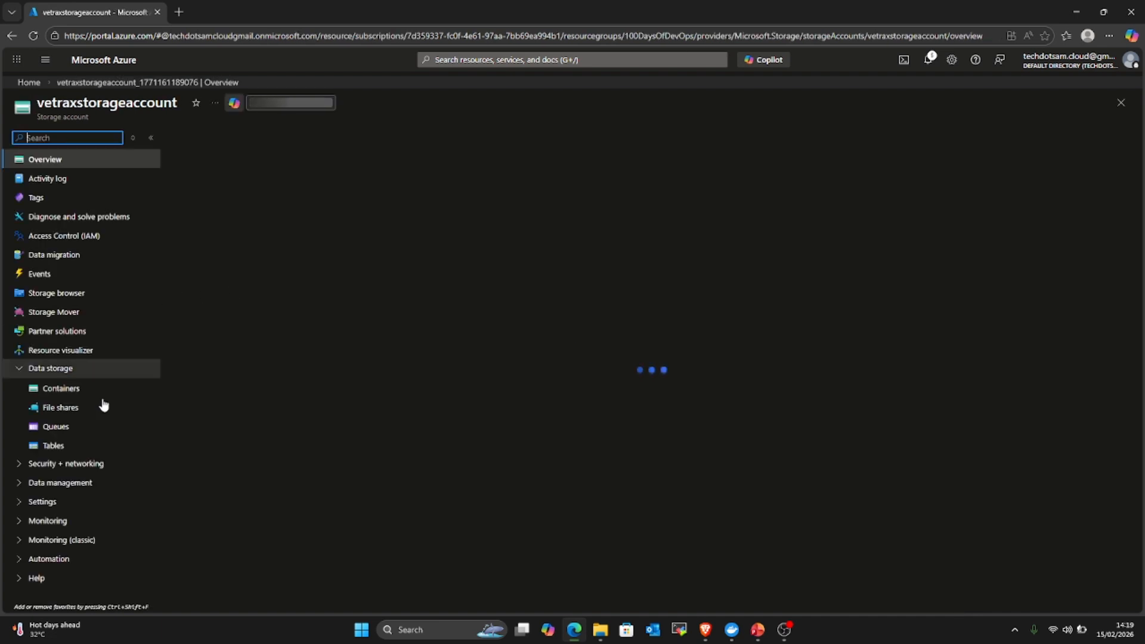
{"action": "left_click", "coordinate": [67, 389]}
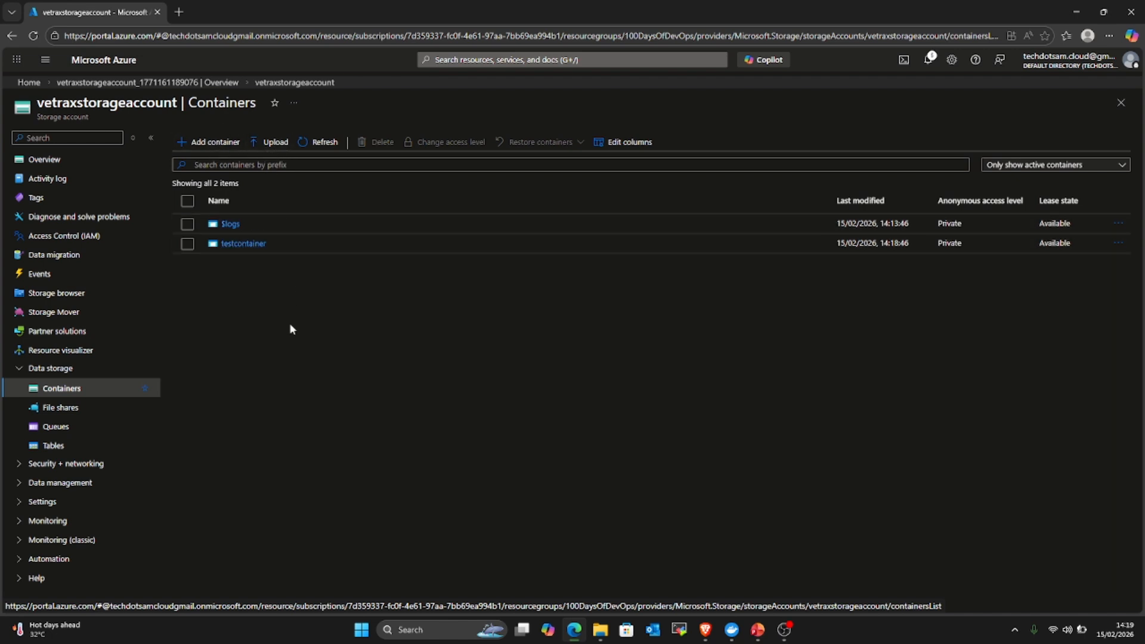
{"action": "left_click", "coordinate": [187, 243]}
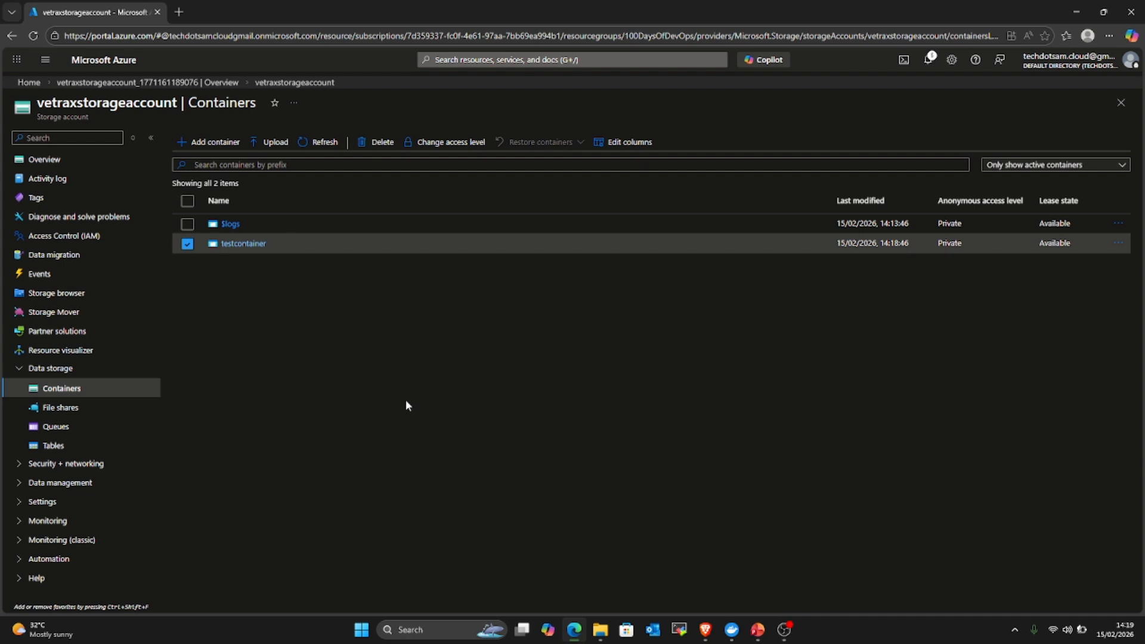
{"action": "left_click", "coordinate": [374, 144]}
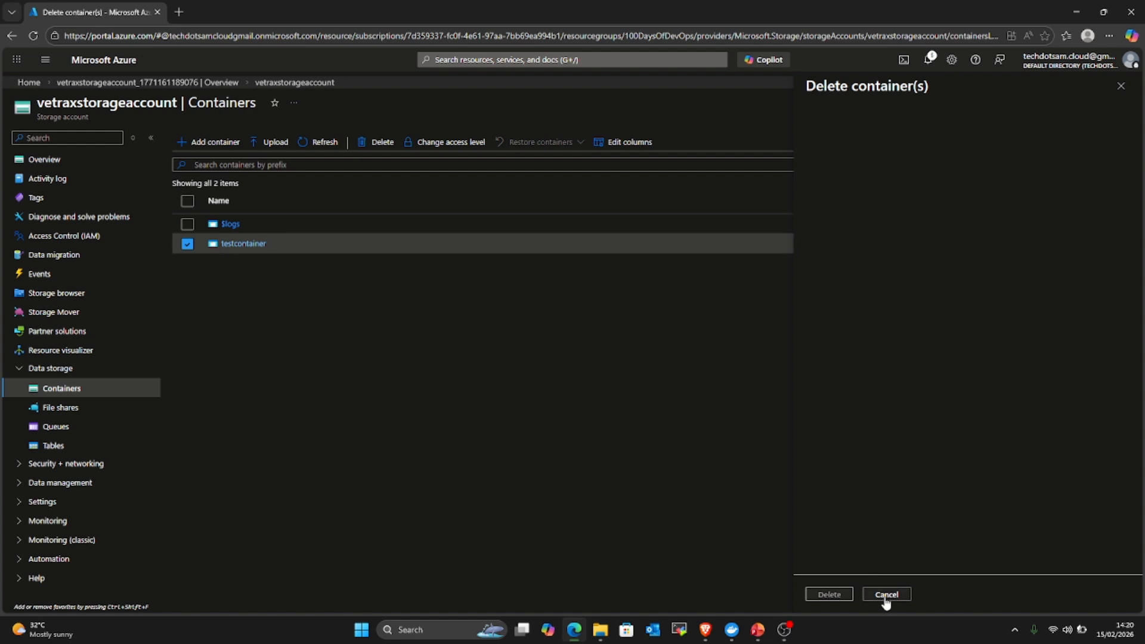
{"action": "left_click", "coordinate": [886, 595]}
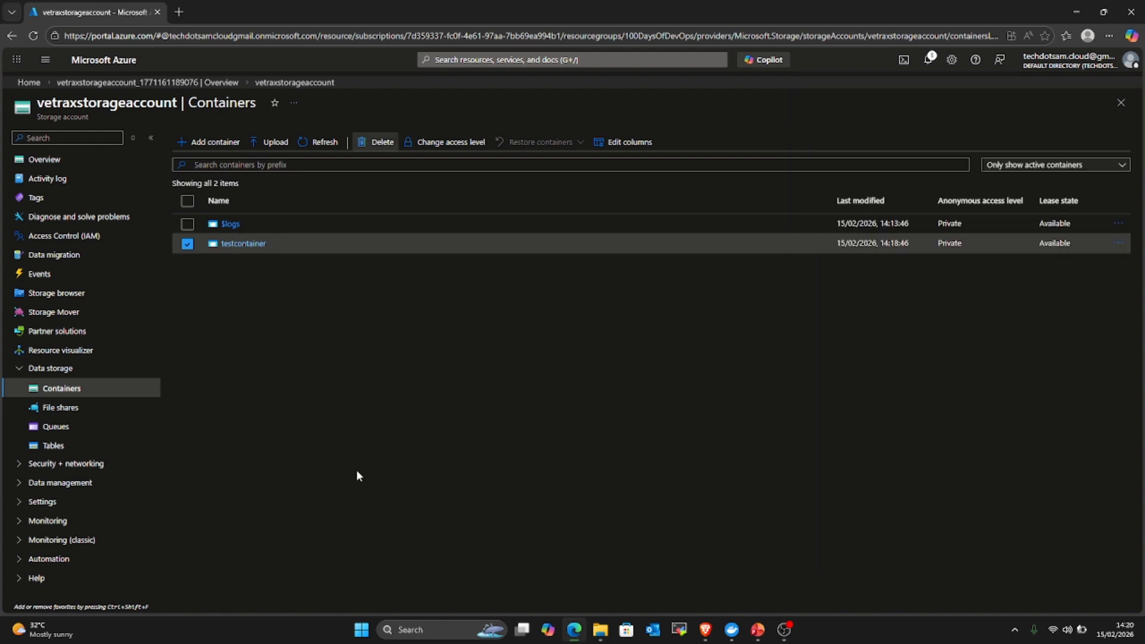
{"action": "left_click", "coordinate": [187, 243]}
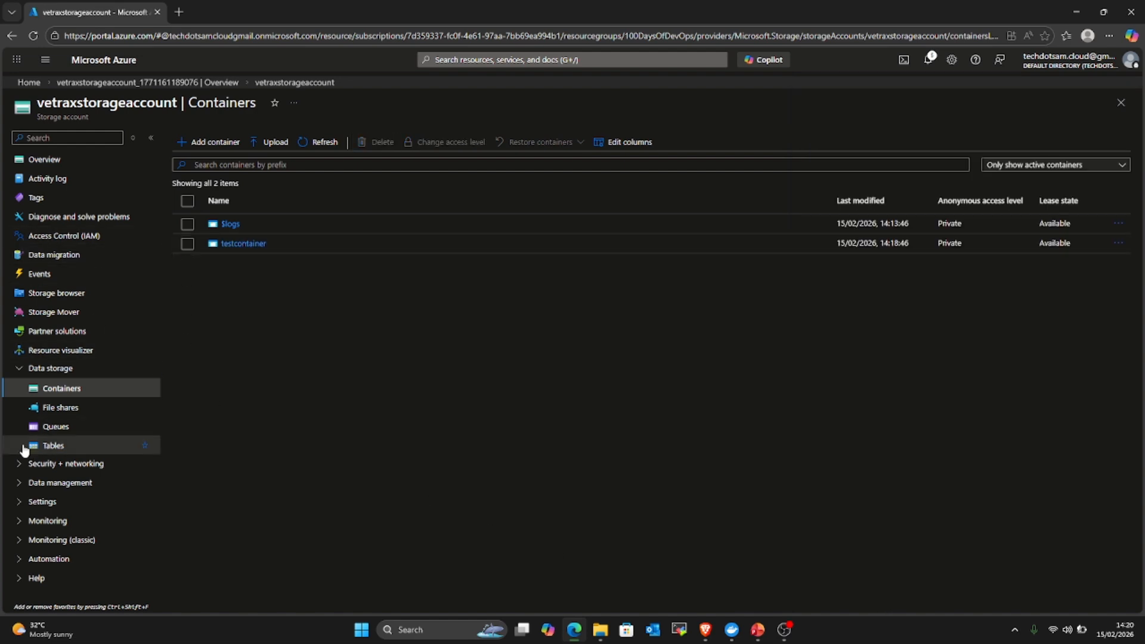
Start a new file share in the storage account named test-file with the Transaction optimized access tier.
{"action": "left_click", "coordinate": [77, 408]}
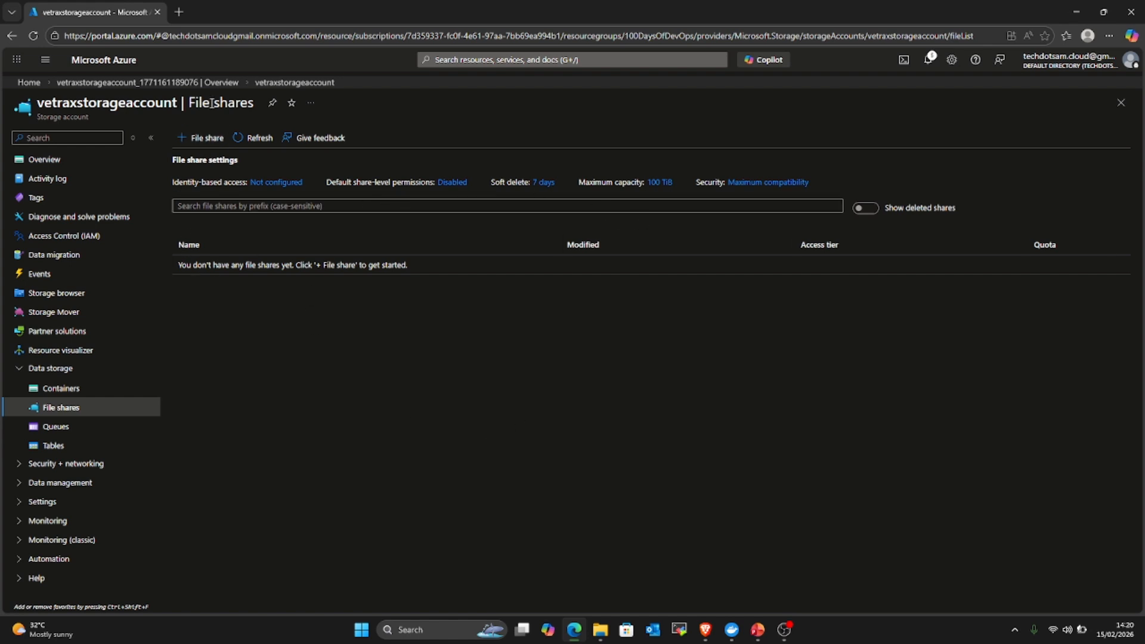
{"action": "left_click", "coordinate": [199, 139]}
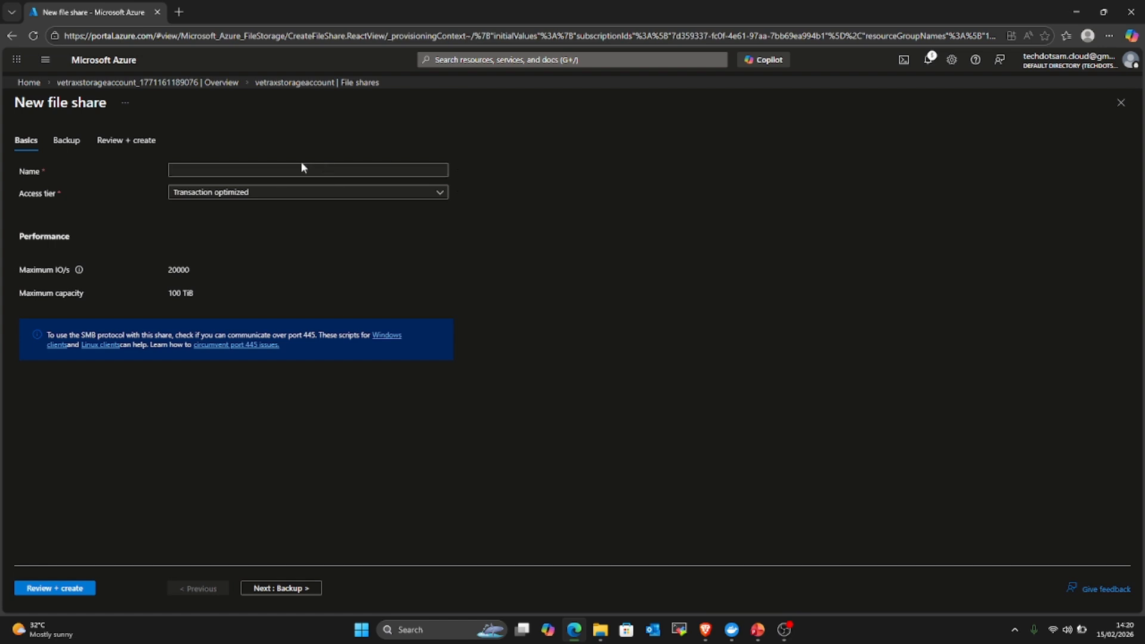
{"action": "left_click", "coordinate": [301, 168]}
{"action": "type", "text": "t"}
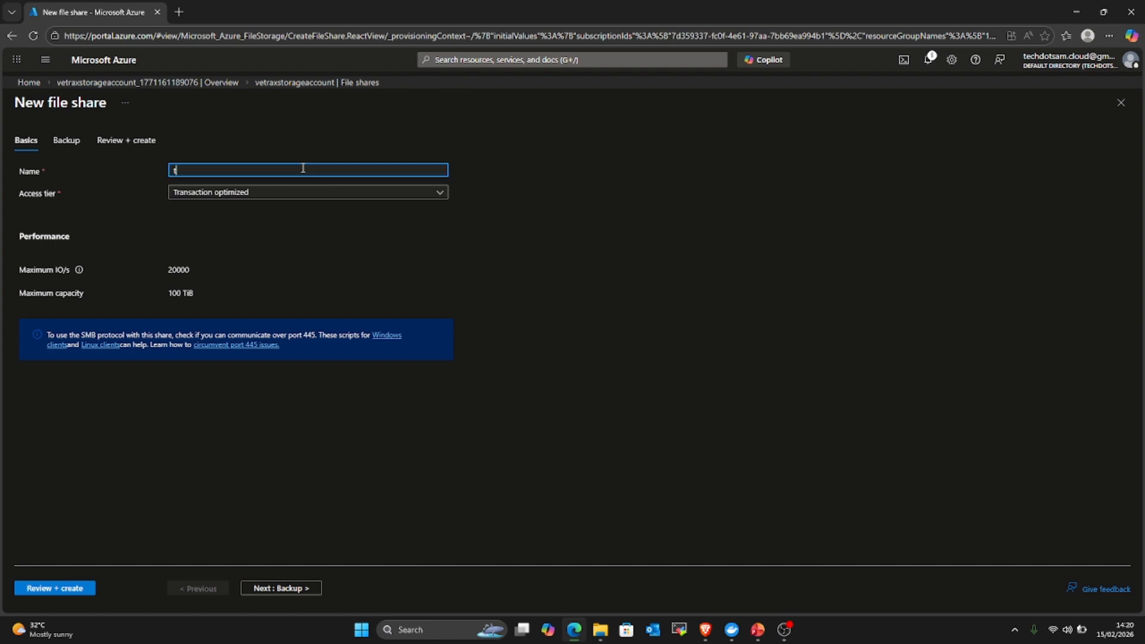
{"action": "type", "text": "est-"}
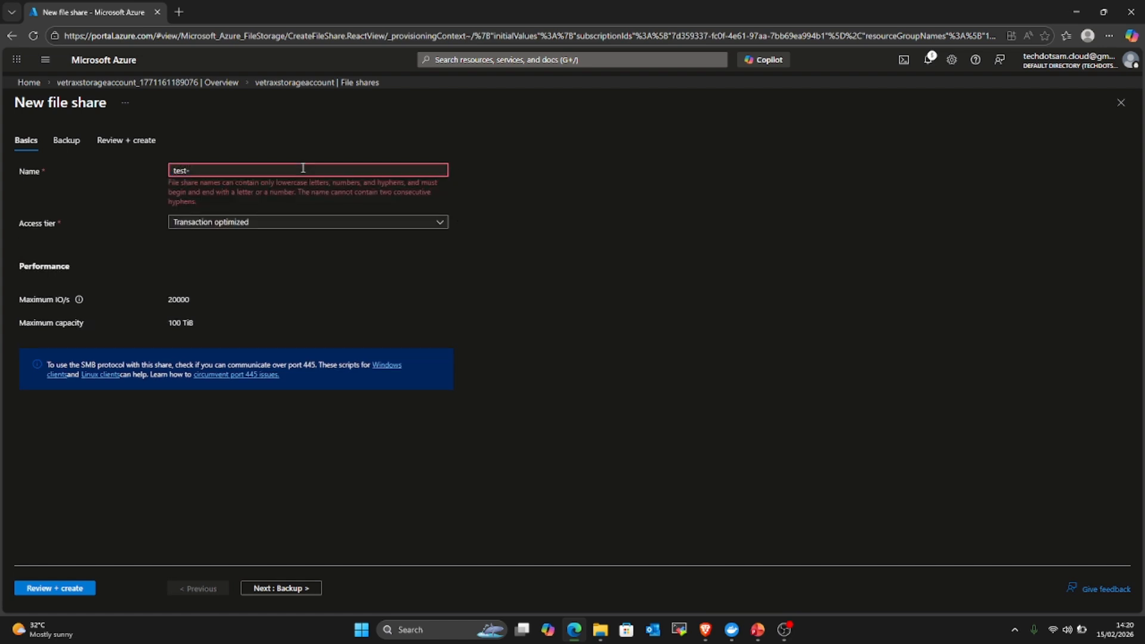
{"action": "type", "text": "file"}
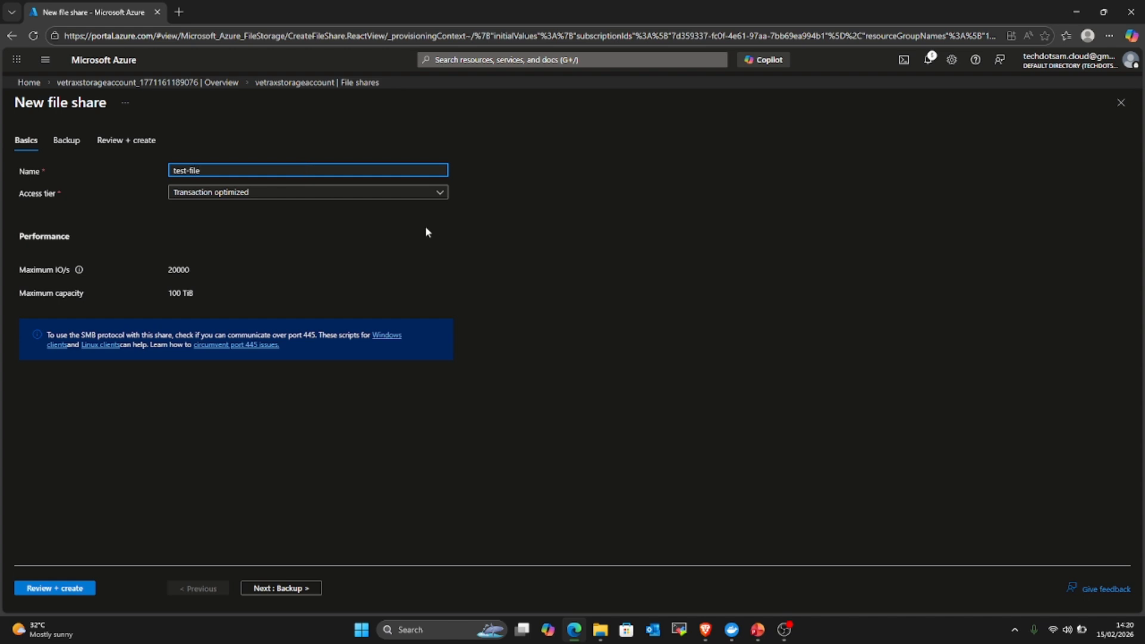
{"action": "left_click", "coordinate": [406, 193]}
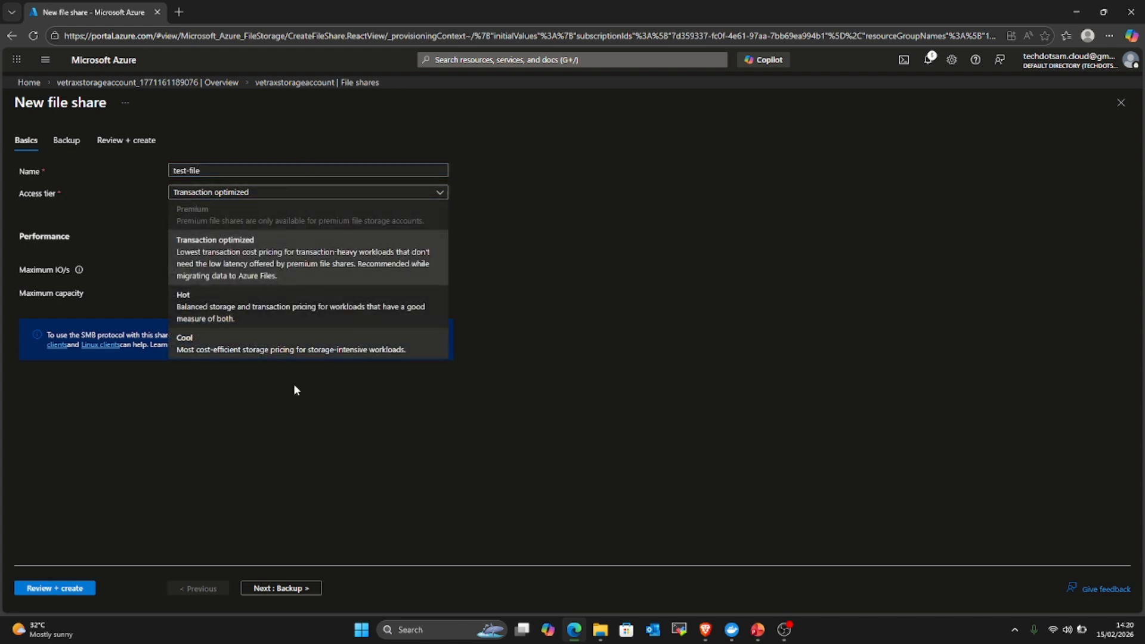
{"action": "left_click", "coordinate": [503, 228]}
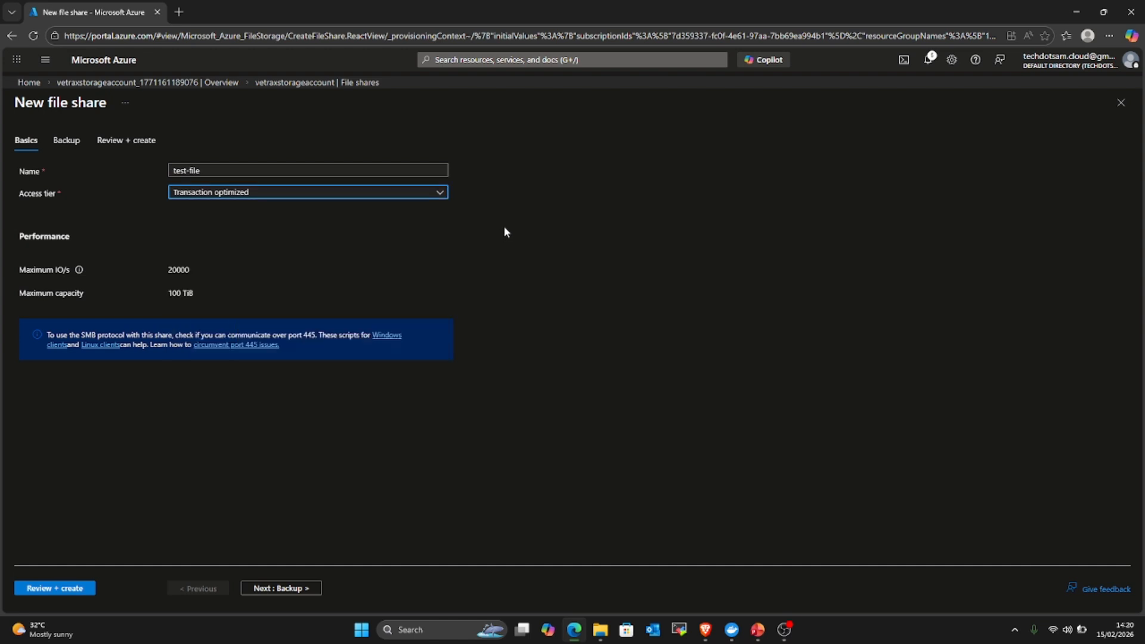
{"action": "left_click", "coordinate": [354, 195]}
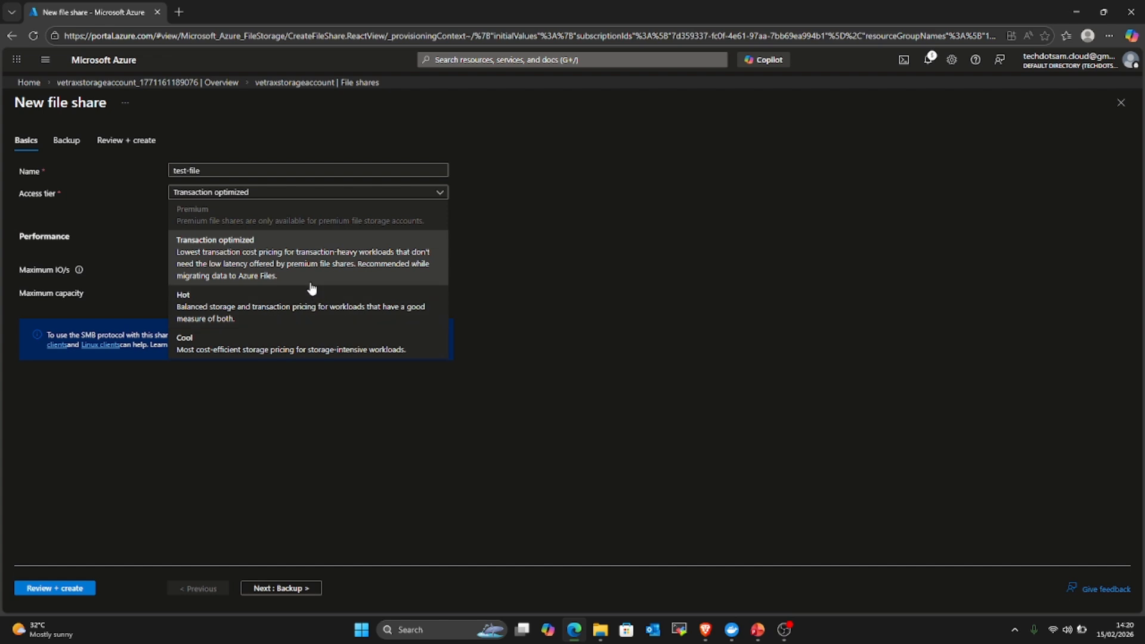
{"action": "left_click", "coordinate": [343, 255]}
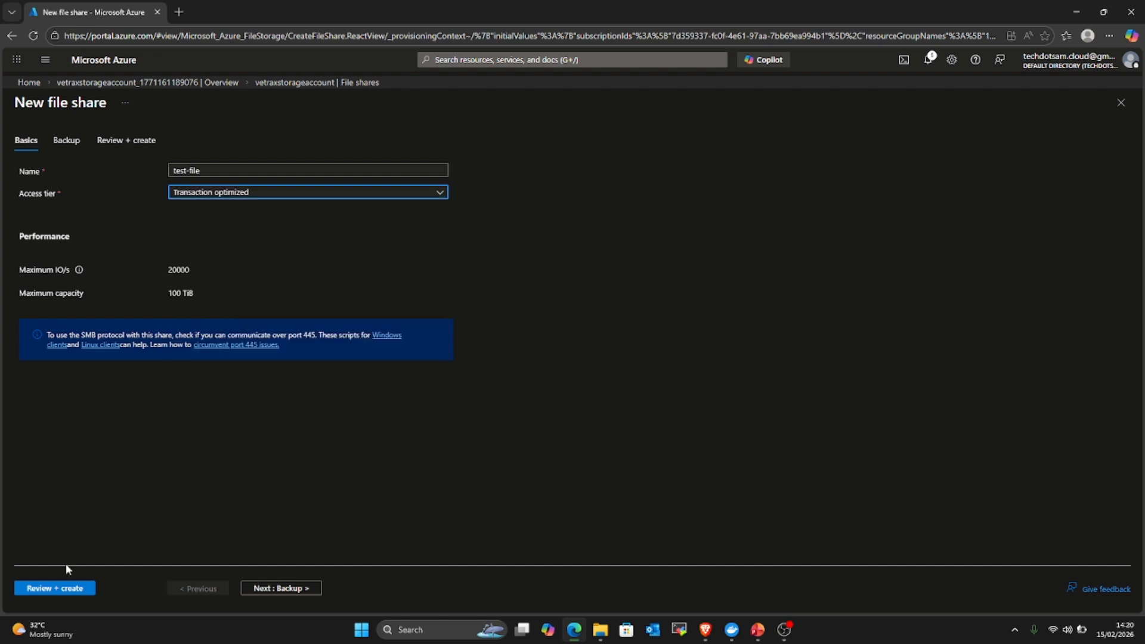
Examine the new file share's backup settings, including the policy's backup frequency and retention details.
{"action": "left_click", "coordinate": [67, 147]}
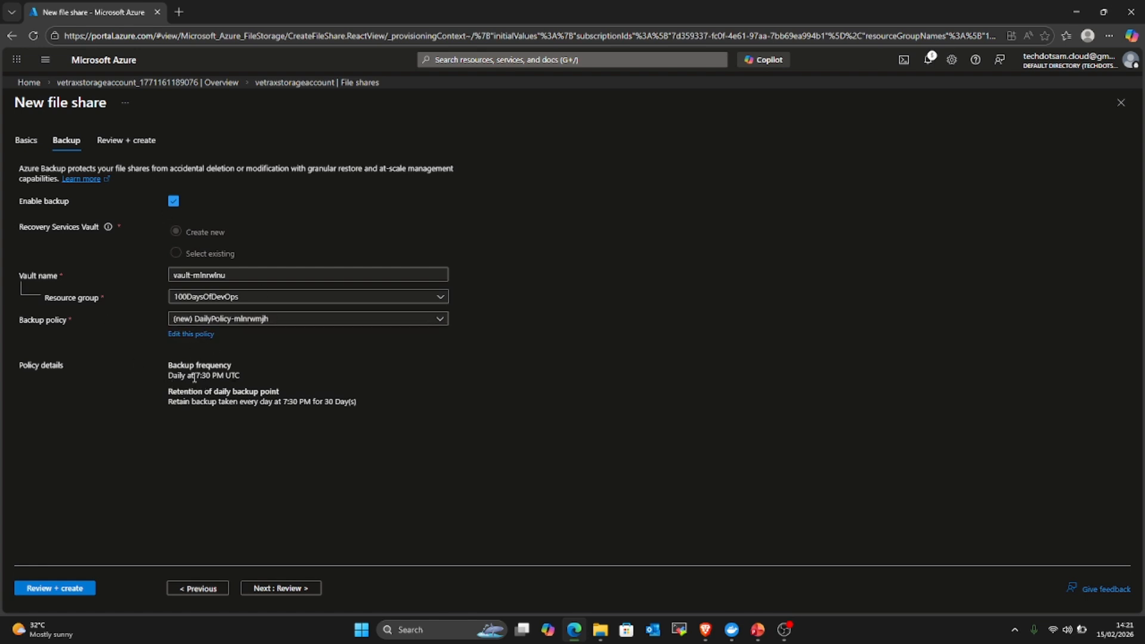
{"action": "left_click_drag", "start_coordinate": [169, 375], "coordinate": [195, 376]}
{"action": "left_click_drag", "start_coordinate": [257, 392], "coordinate": [240, 376]}
{"action": "left_click_drag", "start_coordinate": [168, 365], "coordinate": [262, 401]}
{"action": "left_click_drag", "start_coordinate": [337, 414], "coordinate": [353, 410]}
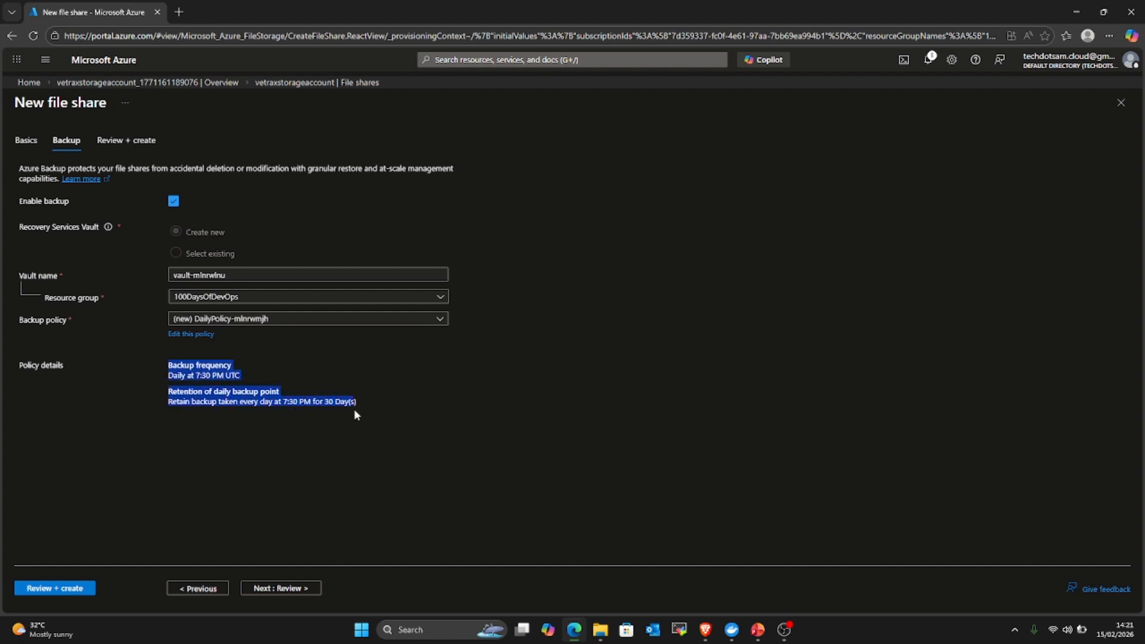
{"action": "left_click", "coordinate": [431, 411]}
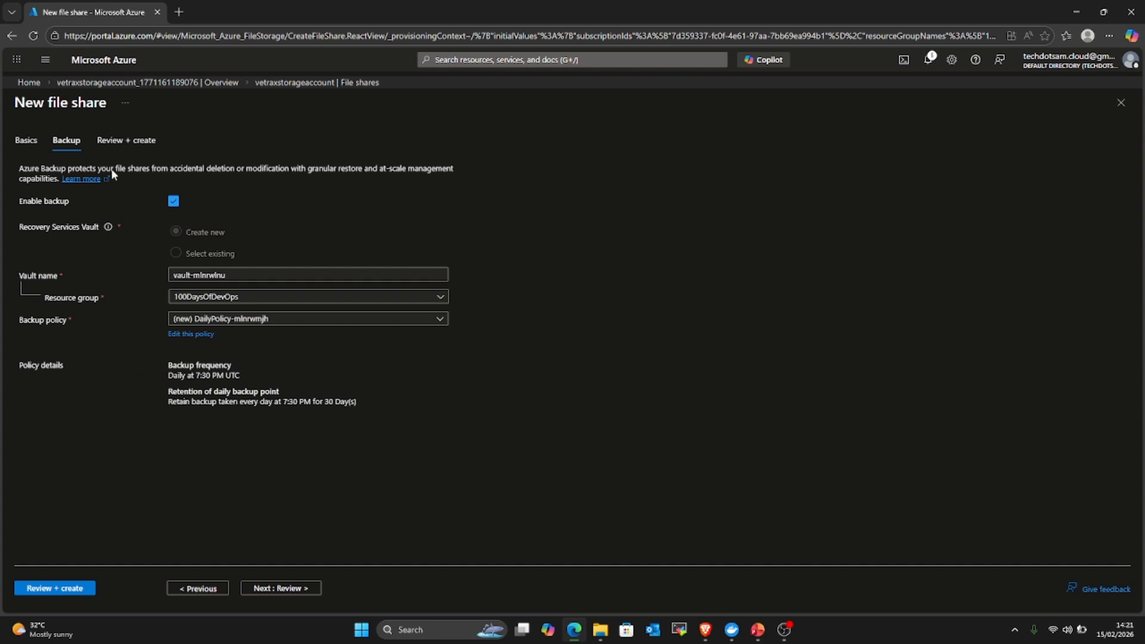
Review the SMB file share's configuration, create the share, and check its creation in the portal notifications.
{"action": "left_click", "coordinate": [39, 588]}
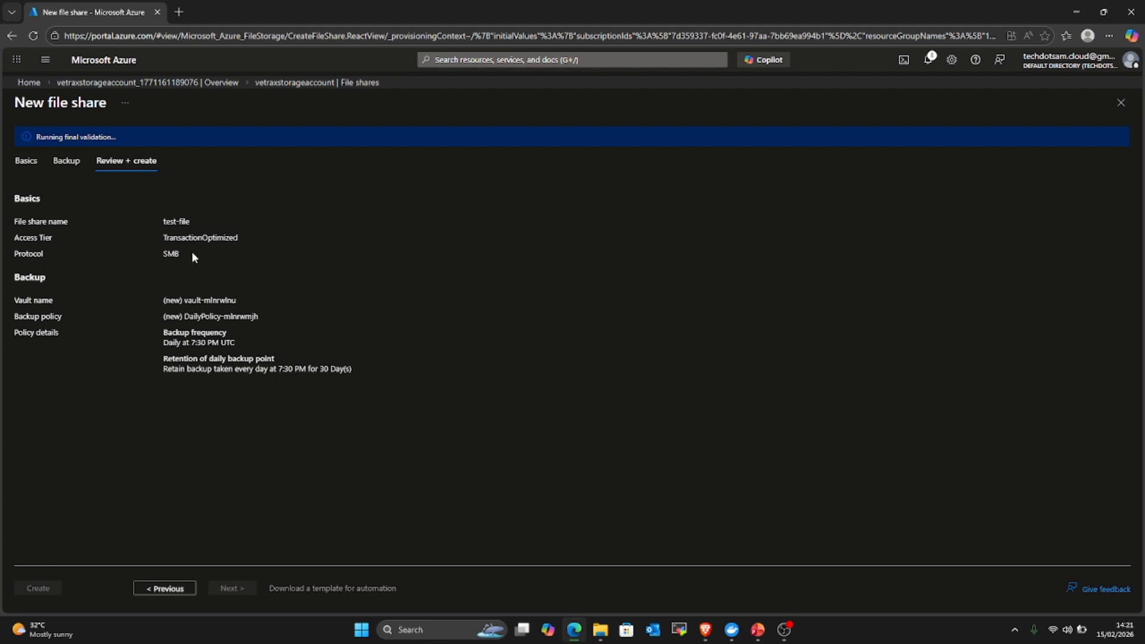
{"action": "double_click", "coordinate": [170, 252]}
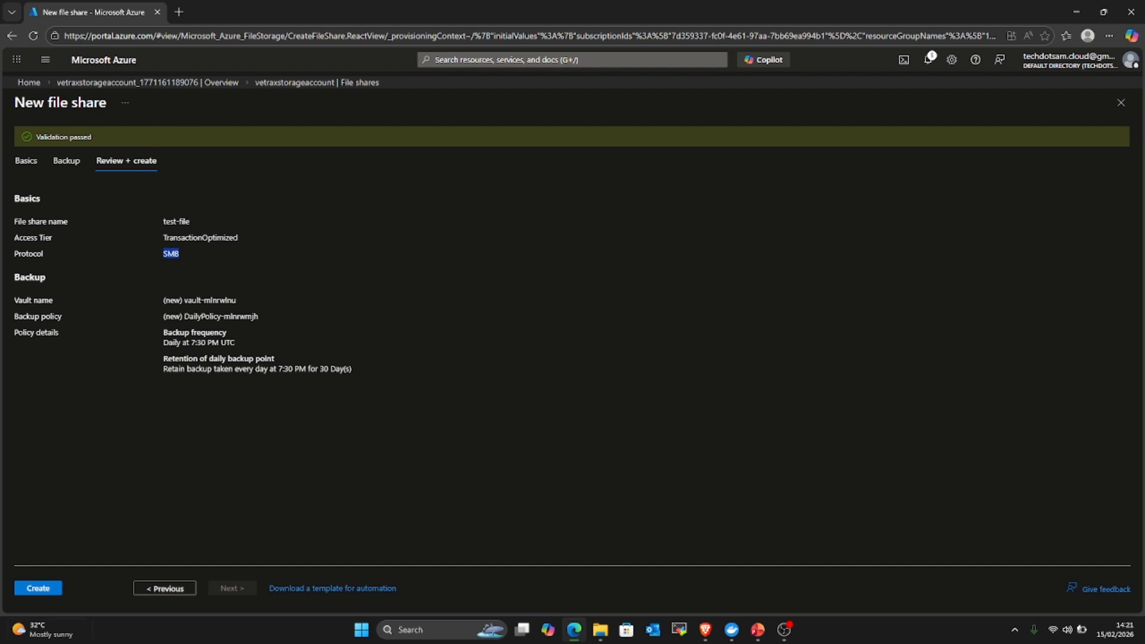
{"action": "left_click", "coordinate": [38, 588]}
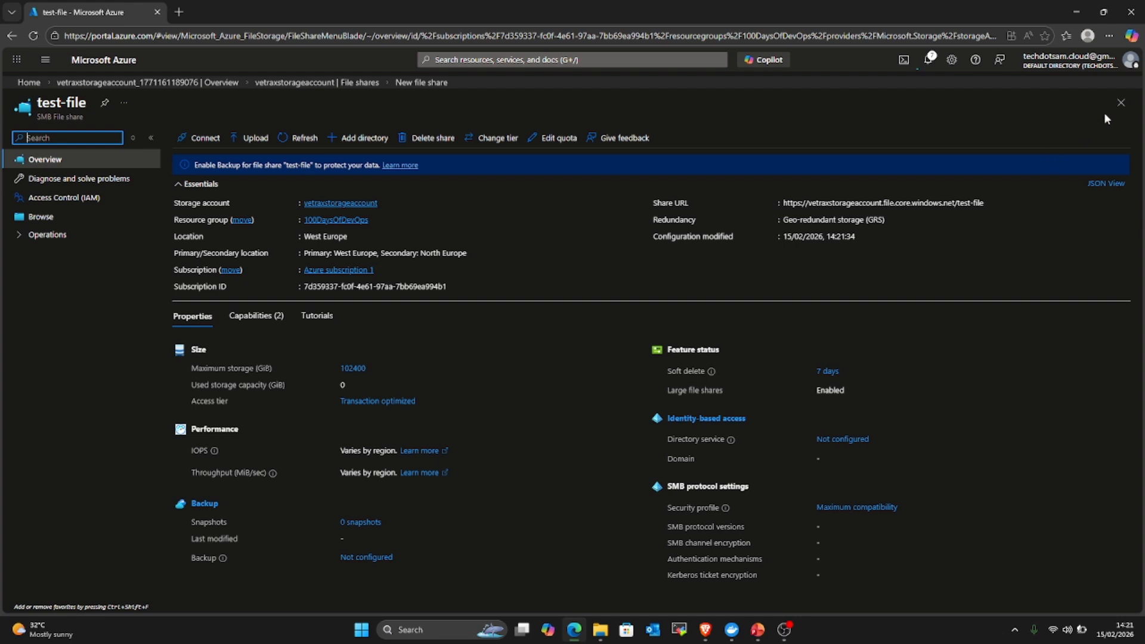
{"action": "left_click", "coordinate": [929, 60]}
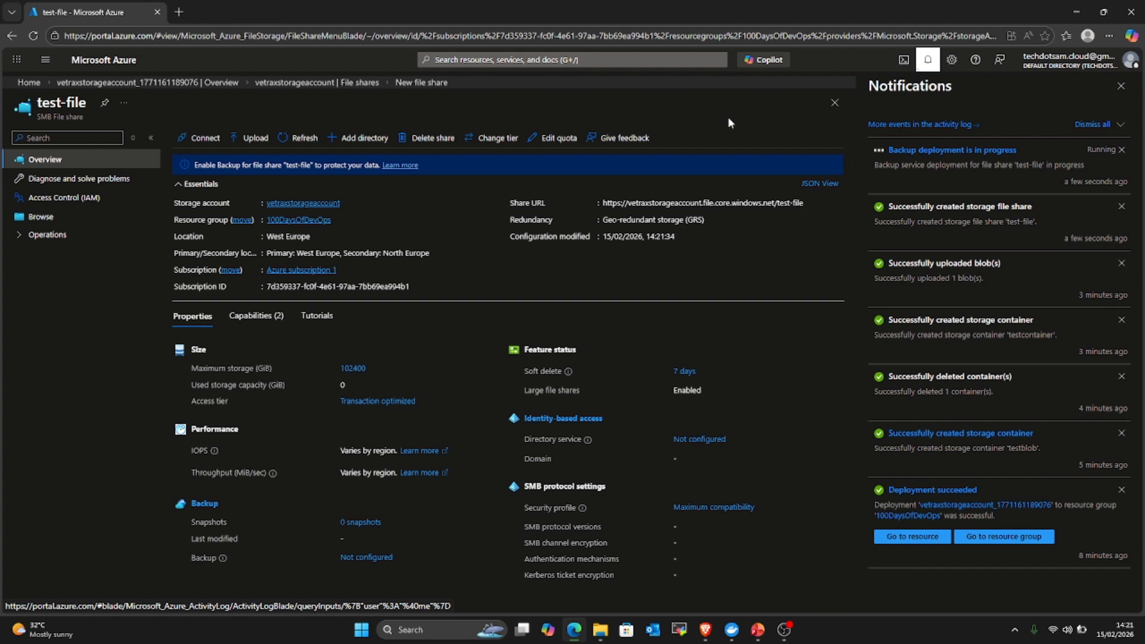
{"action": "left_click", "coordinate": [1121, 86]}
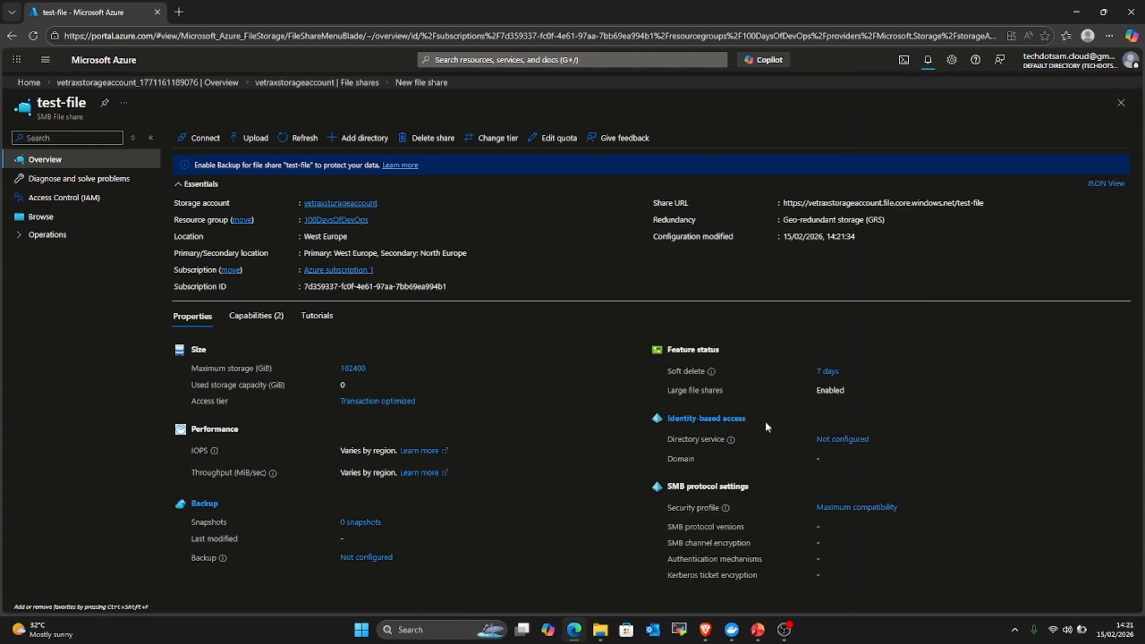
Upload download.webp from the Downloads folder to the test-file share with overwriting of existing files enabled.
{"action": "left_click", "coordinate": [252, 139]}
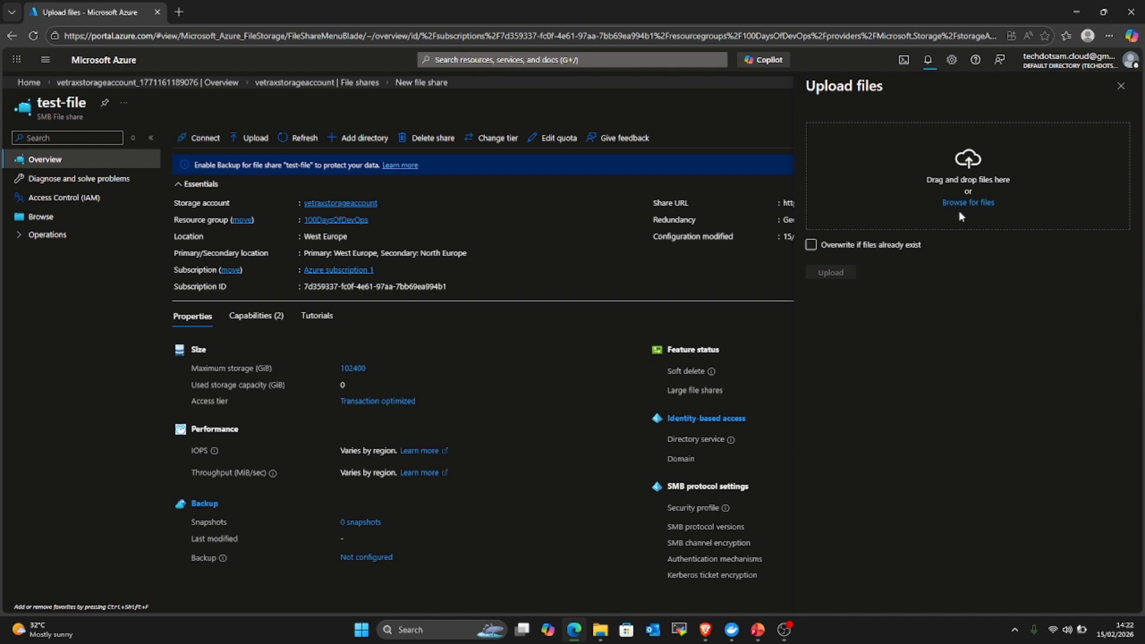
{"action": "left_click", "coordinate": [958, 205]}
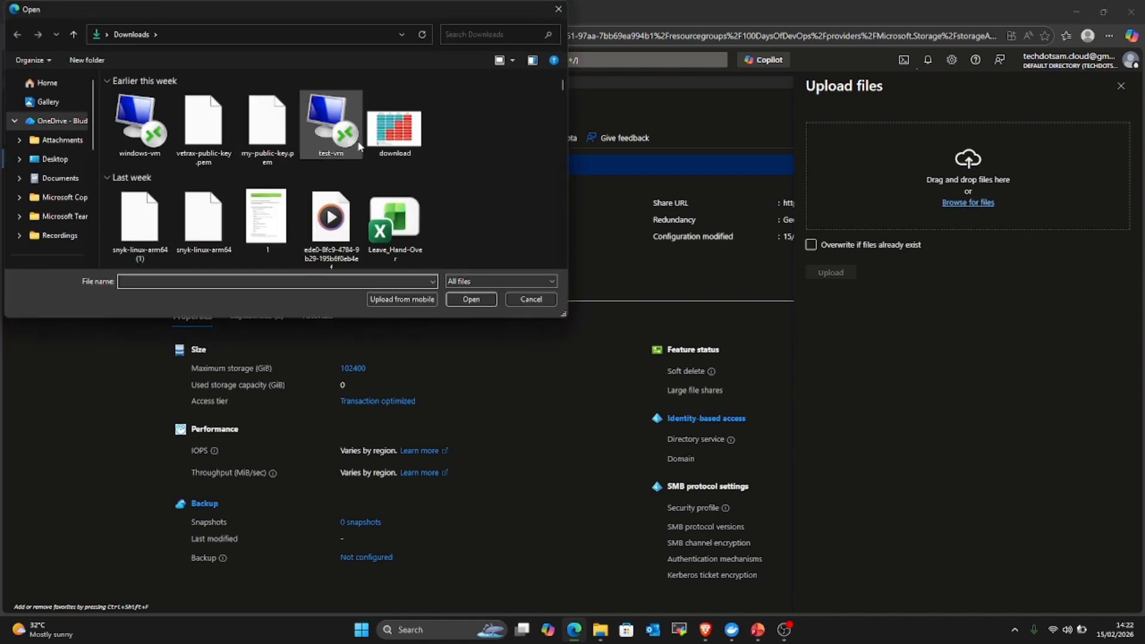
{"action": "left_click", "coordinate": [394, 130]}
{"action": "left_click", "coordinate": [471, 299]}
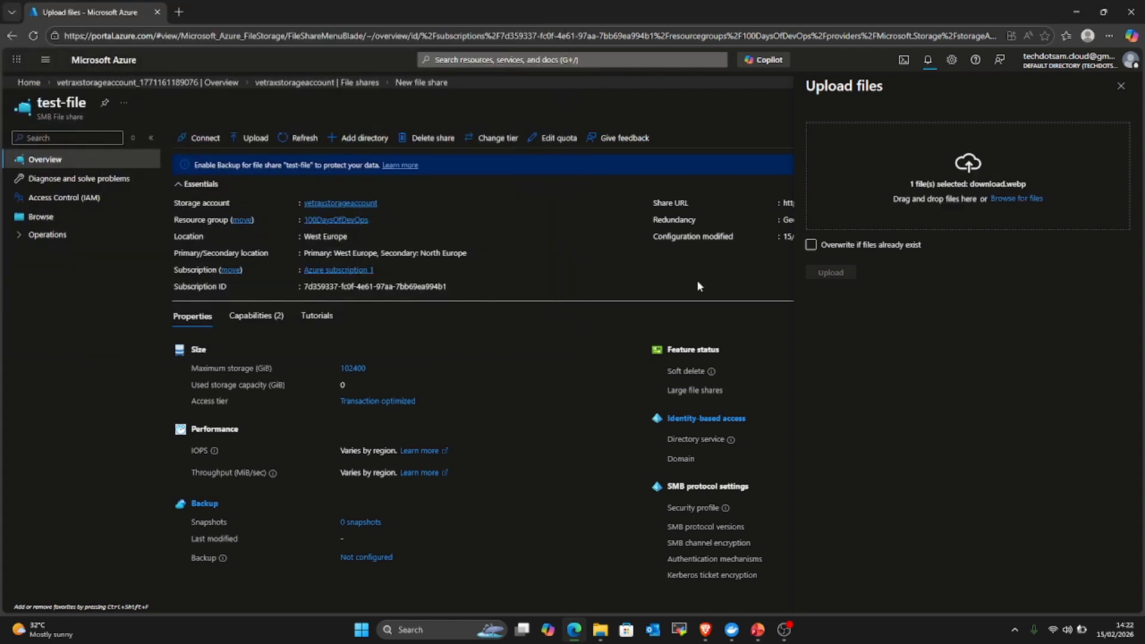
{"action": "left_click", "coordinate": [810, 244]}
{"action": "left_click", "coordinate": [835, 273]}
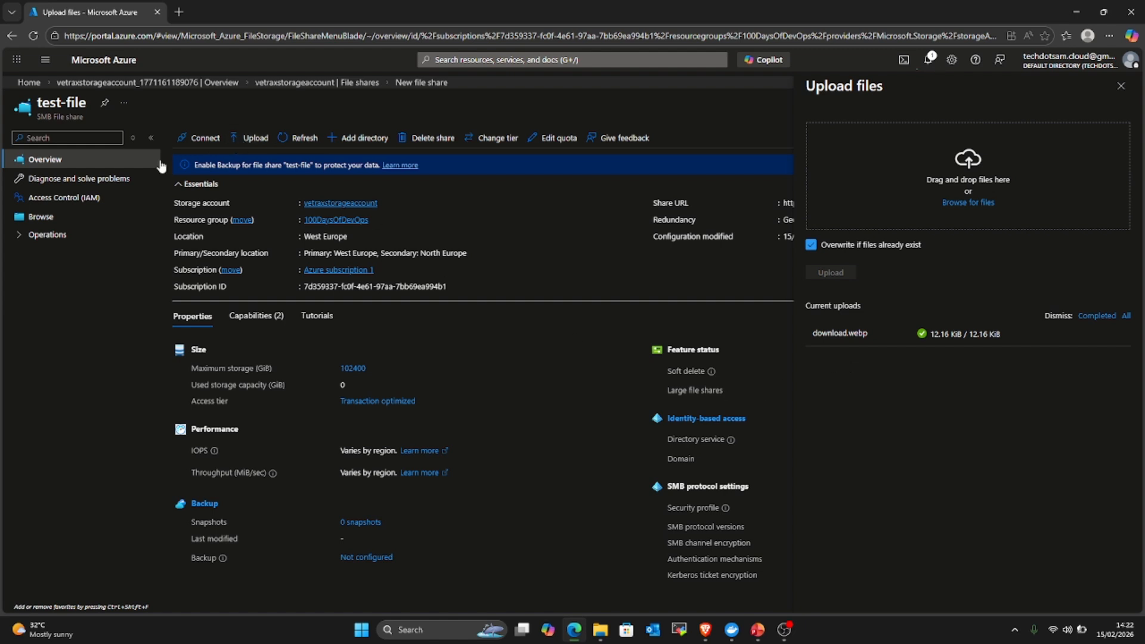
Examine the test-file share's connection options and mount scripts for macOS, Linux and Windows.
{"action": "left_click", "coordinate": [196, 142]}
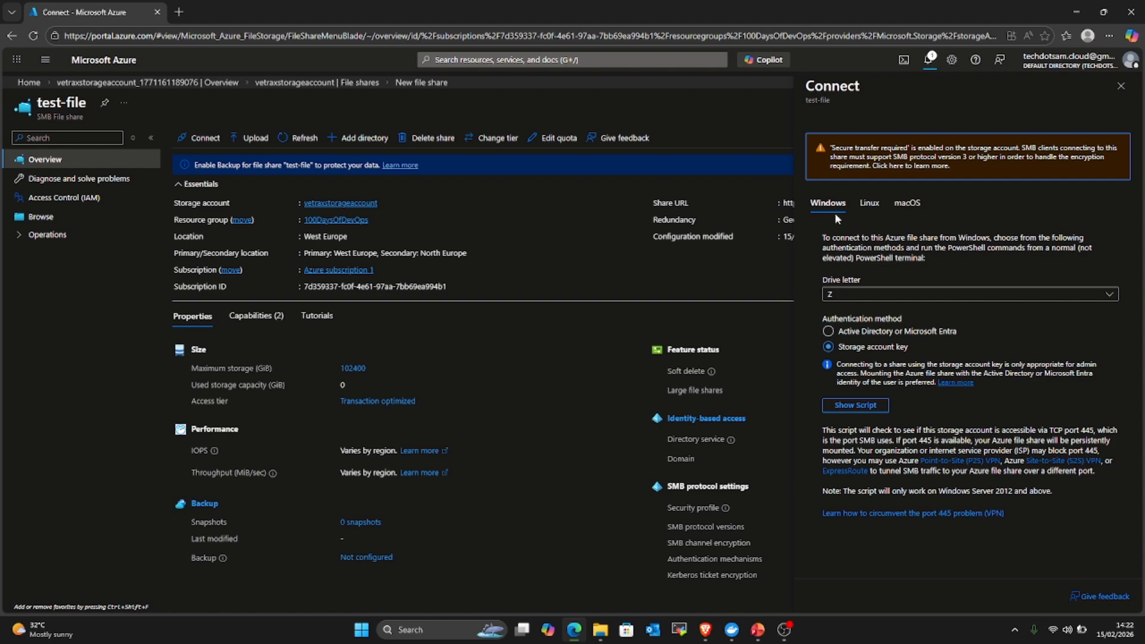
{"action": "left_click", "coordinate": [868, 205]}
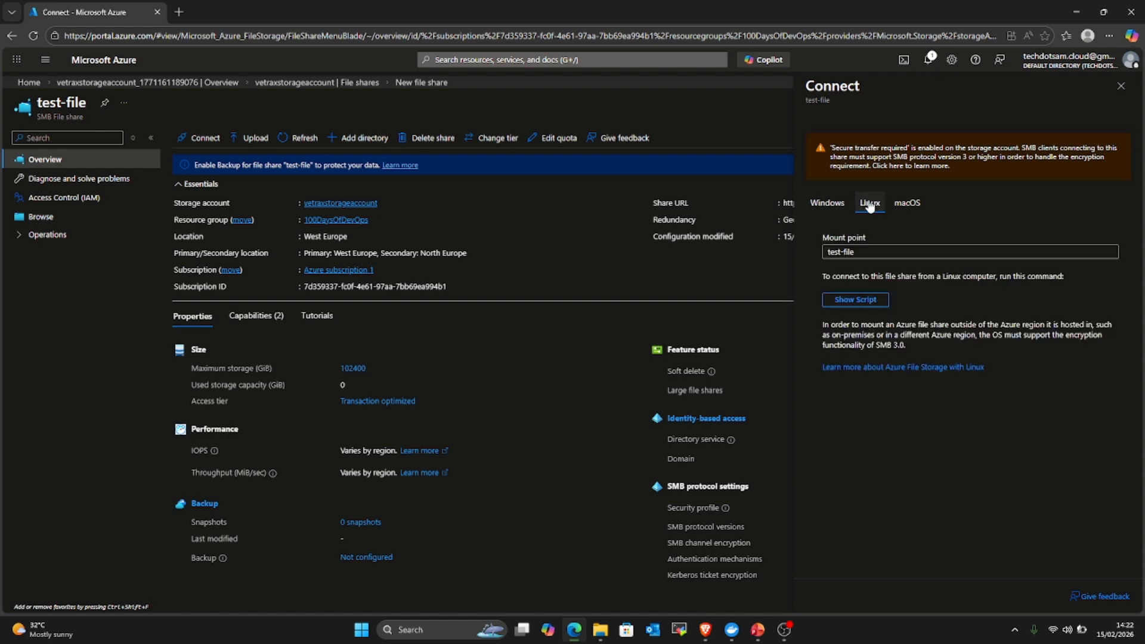
{"action": "left_click", "coordinate": [916, 207]}
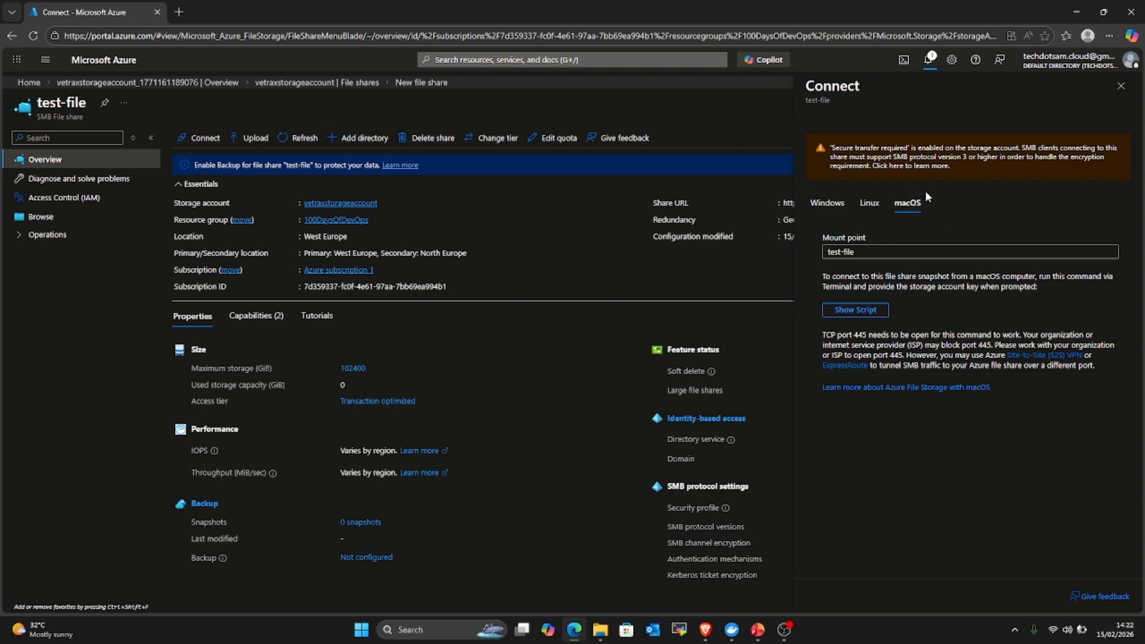
{"action": "left_click", "coordinate": [868, 311]}
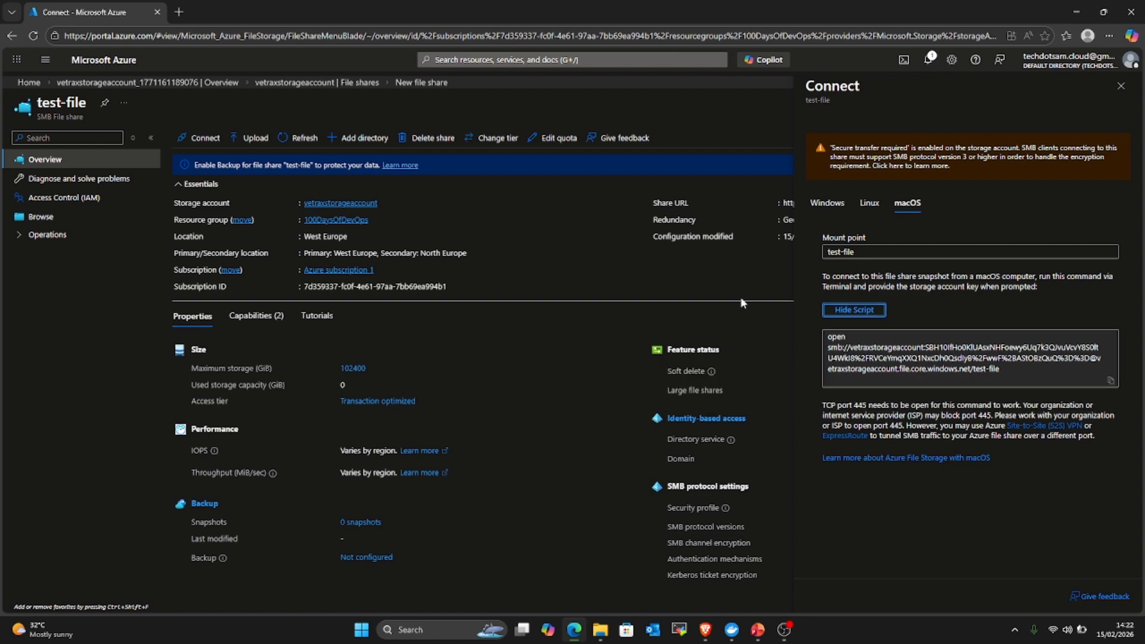
{"action": "left_click", "coordinate": [869, 203]}
{"action": "left_click", "coordinate": [856, 299]}
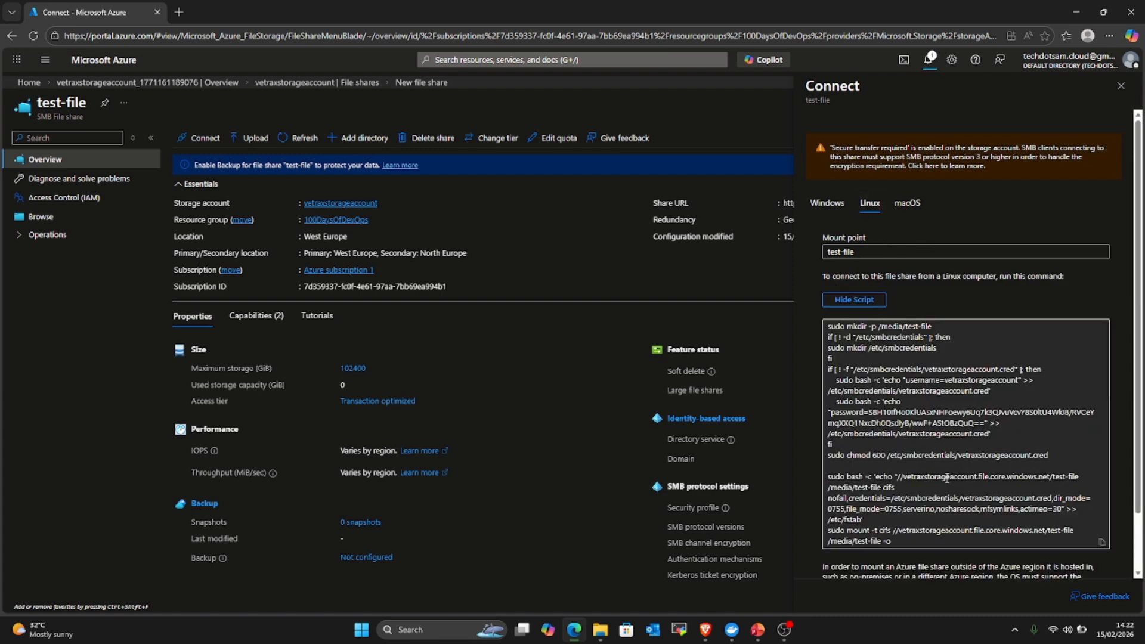
{"action": "scroll", "coordinate": [949, 472], "scroll_direction": "down", "scroll_amount": 1}
{"action": "scroll", "coordinate": [918, 417], "scroll_direction": "up", "scroll_amount": 1}
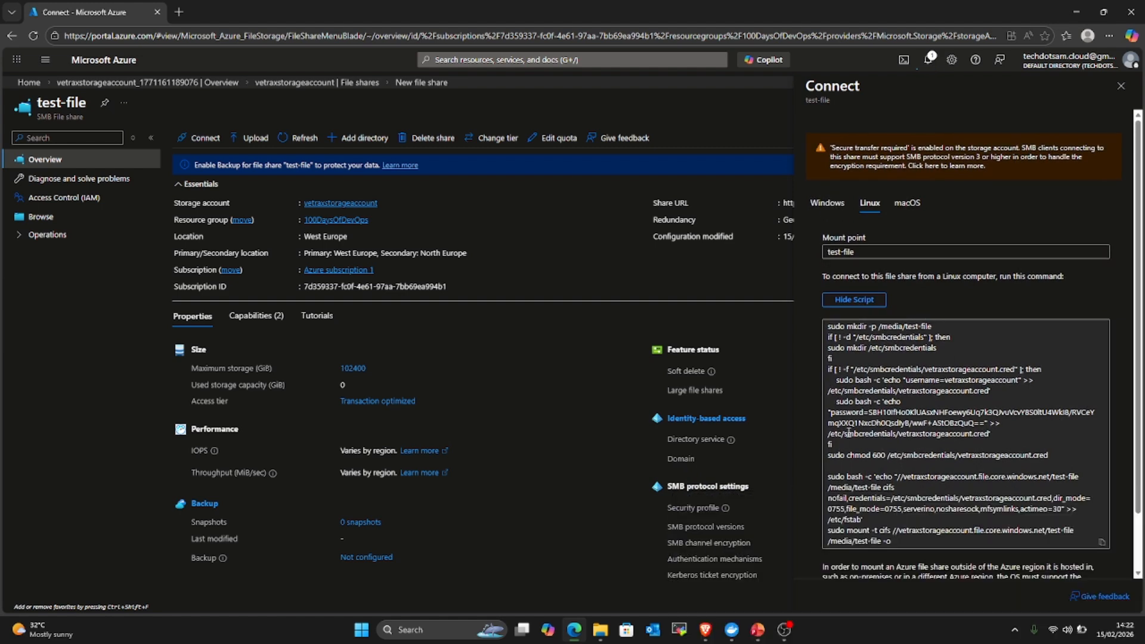
{"action": "left_click", "coordinate": [827, 206]}
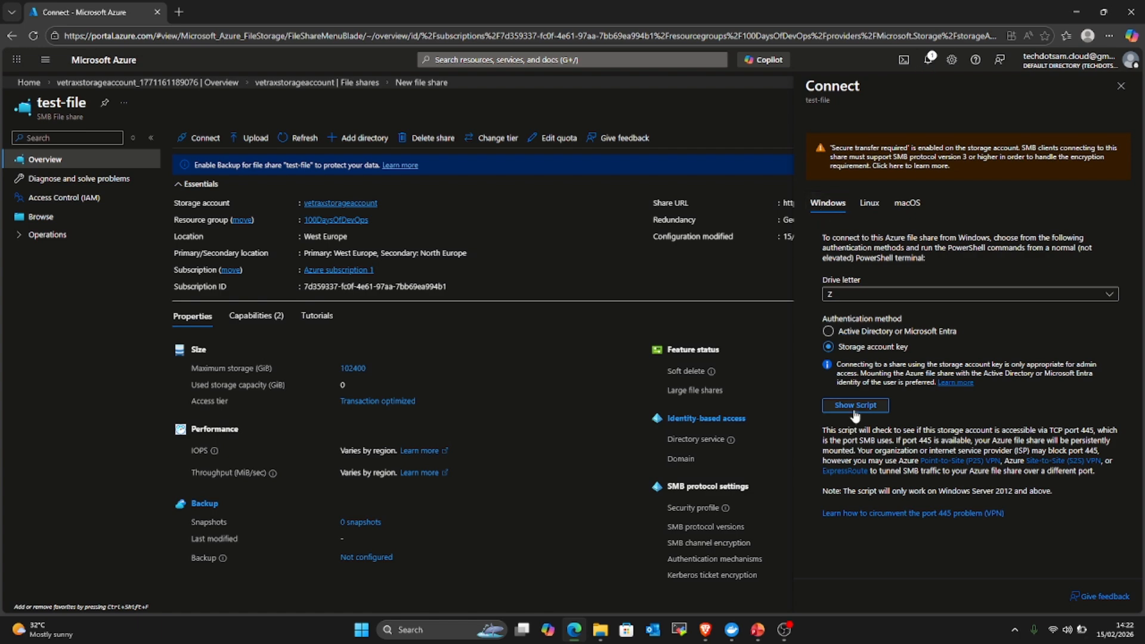
{"action": "left_click", "coordinate": [854, 406]}
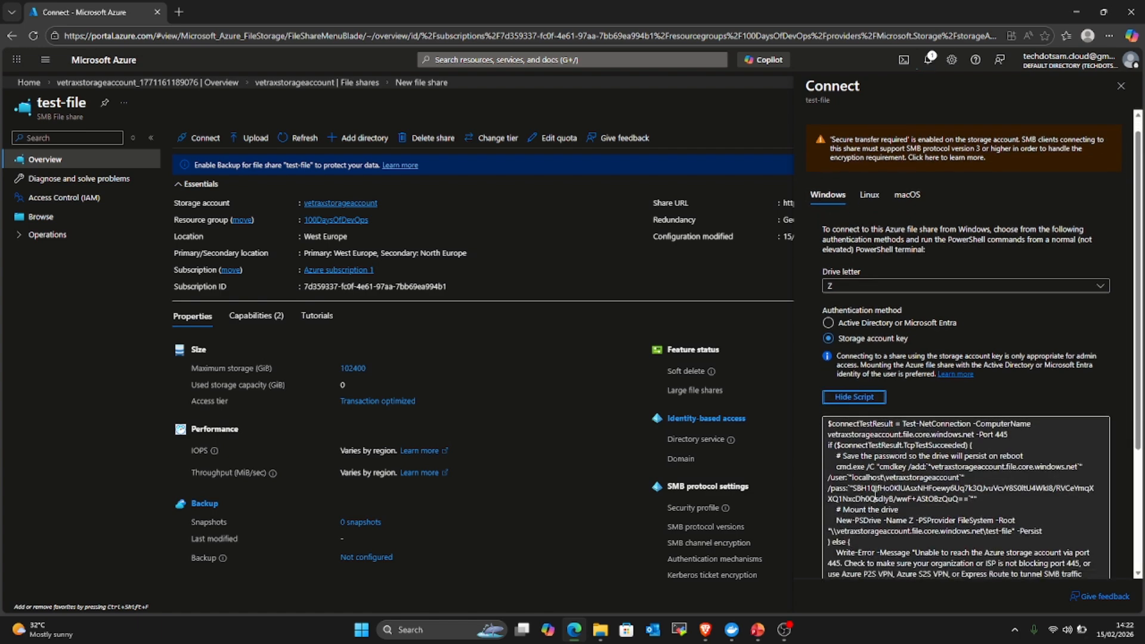
{"action": "scroll", "coordinate": [1017, 397], "scroll_direction": "down", "scroll_amount": 3}
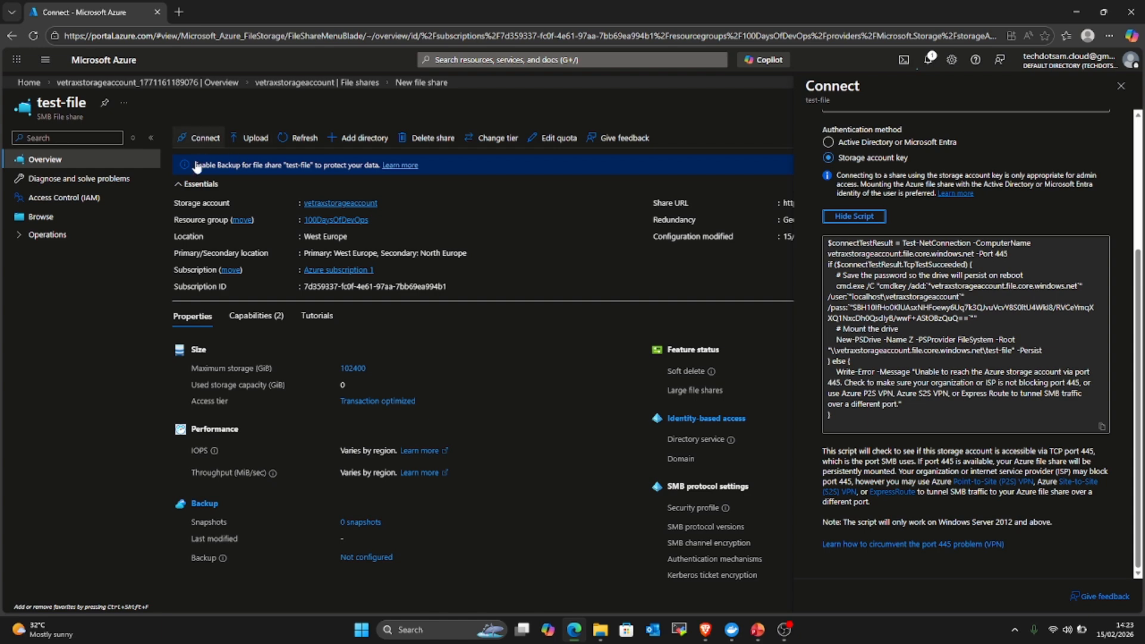
Return to vetraxstorageaccount, open its queues, and view the form for adding a queue before cancelling it.
{"action": "left_click", "coordinate": [158, 83]}
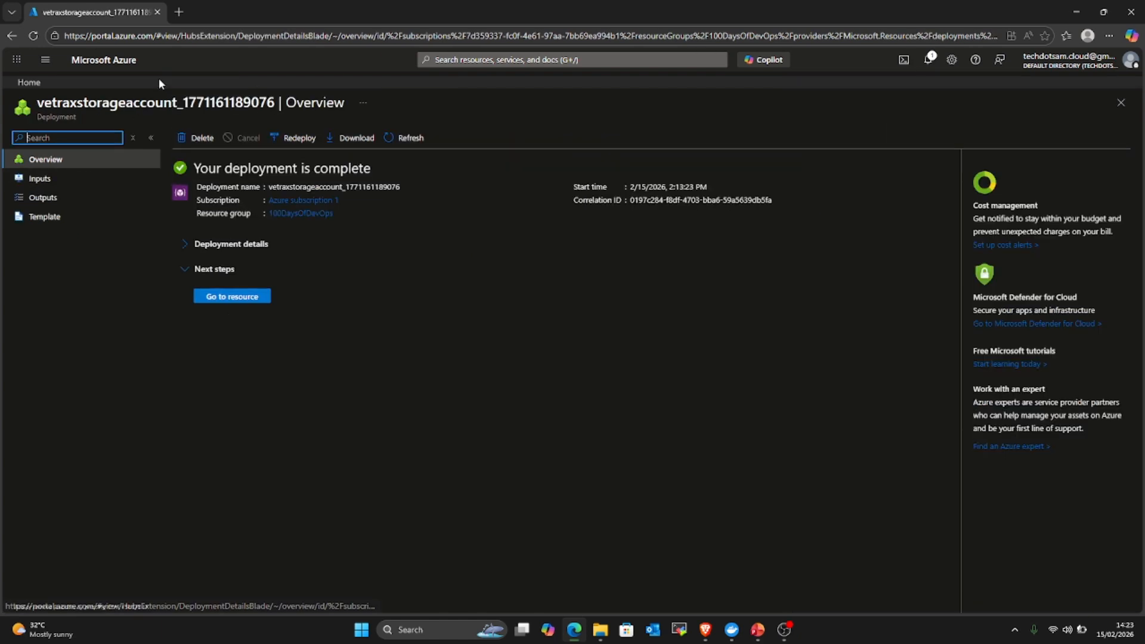
{"action": "left_click", "coordinate": [240, 303]}
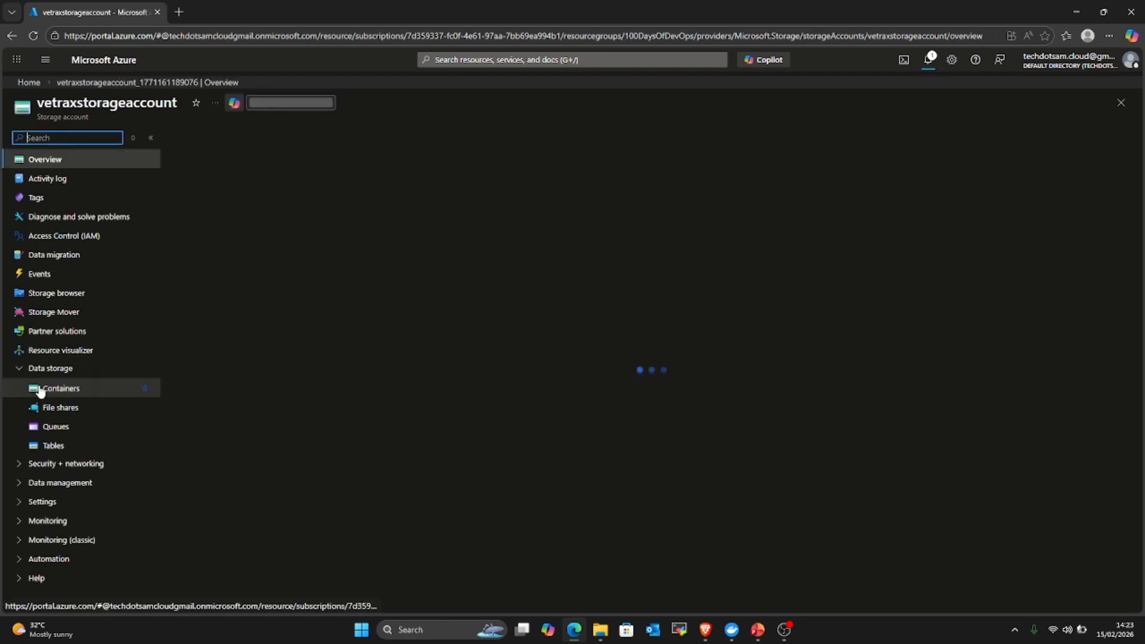
{"action": "left_click", "coordinate": [65, 432]}
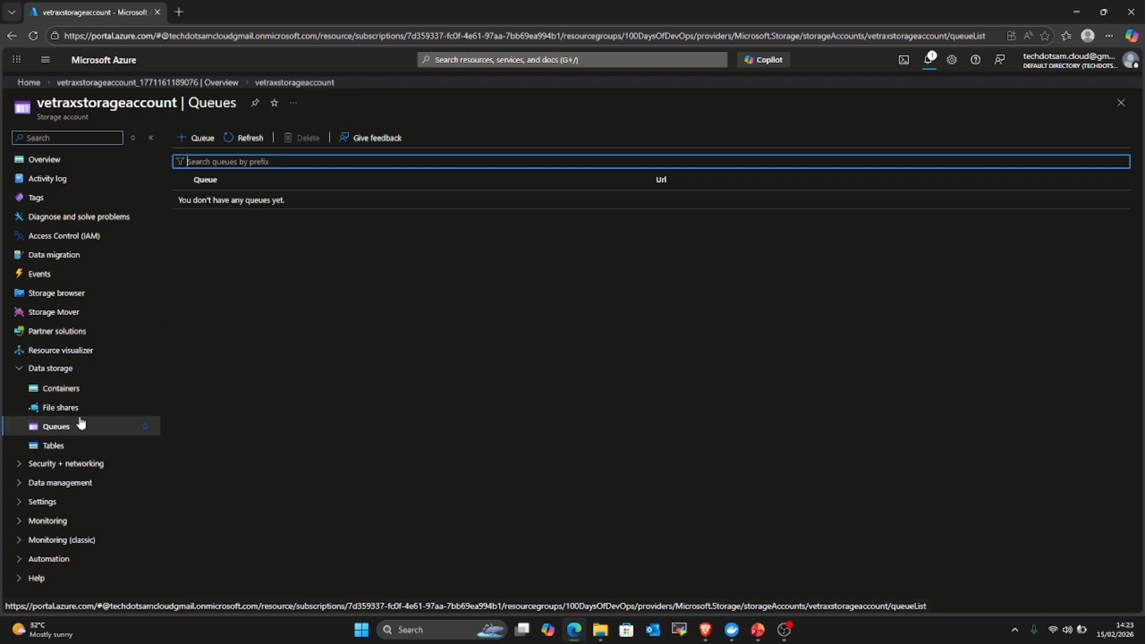
{"action": "left_click", "coordinate": [194, 137]}
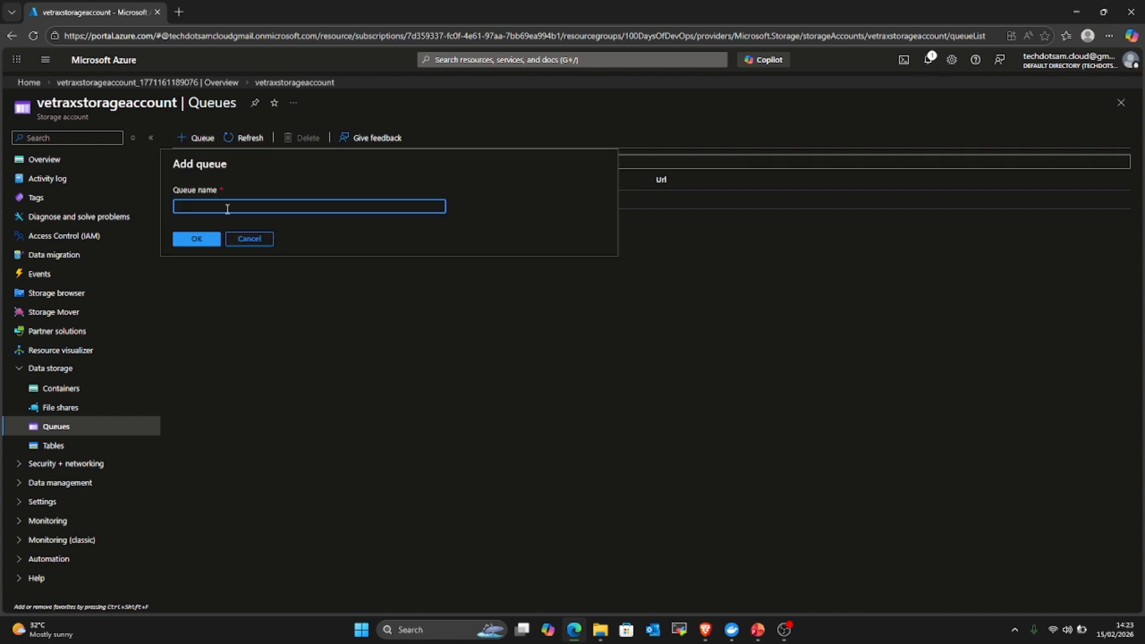
{"action": "left_click", "coordinate": [249, 238]}
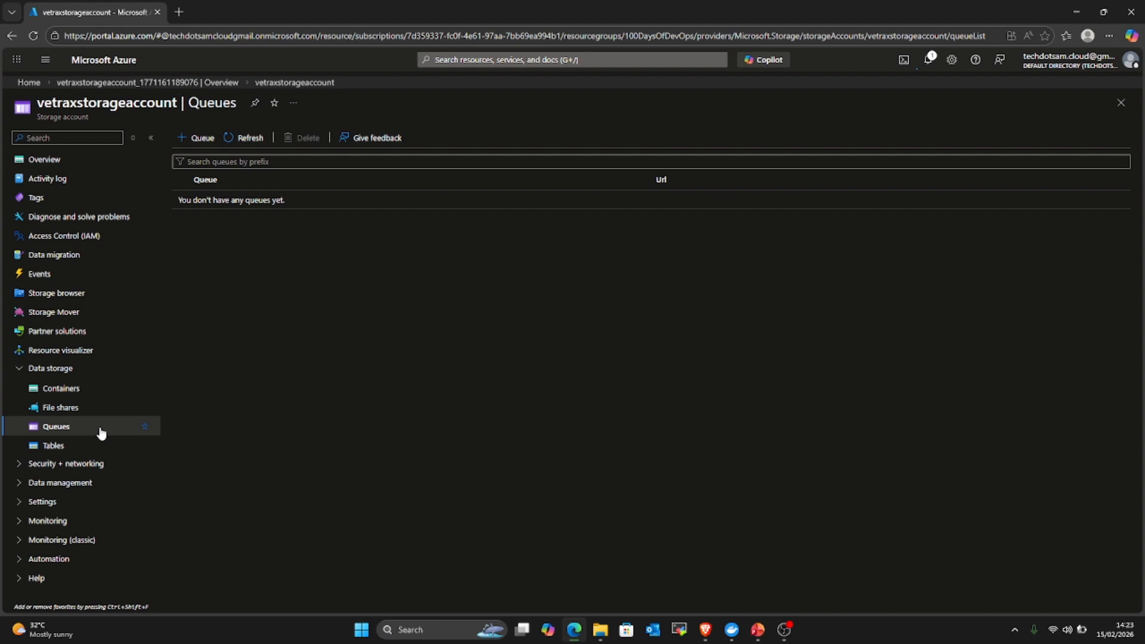
Open the storage account's tables and view the form for adding a table before cancelling it.
{"action": "left_click", "coordinate": [62, 447]}
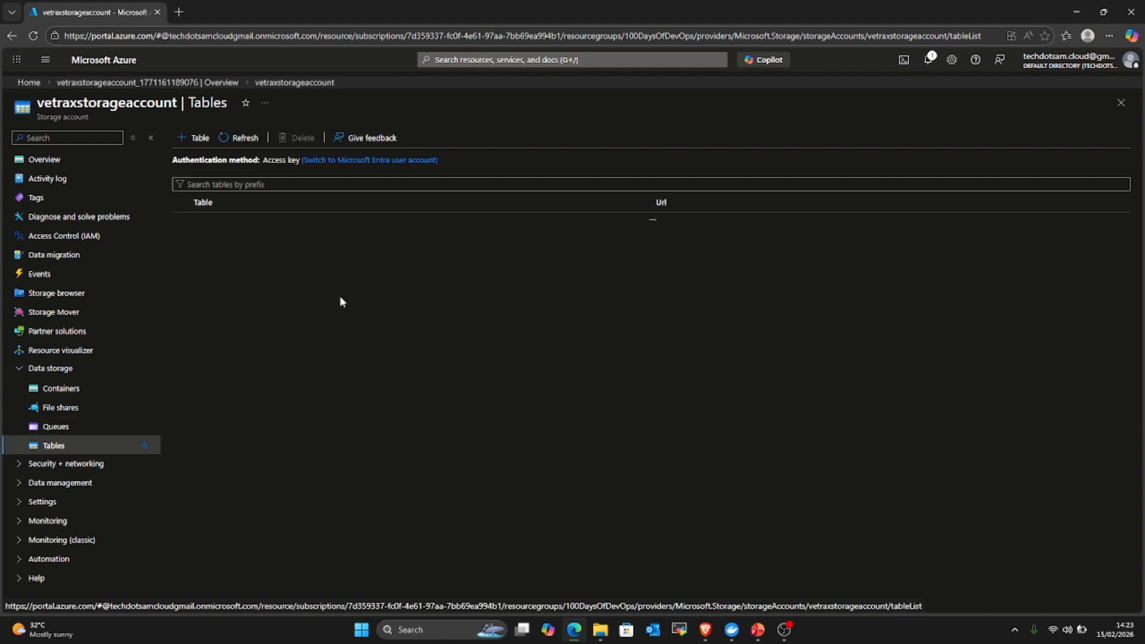
{"action": "left_click", "coordinate": [196, 138]}
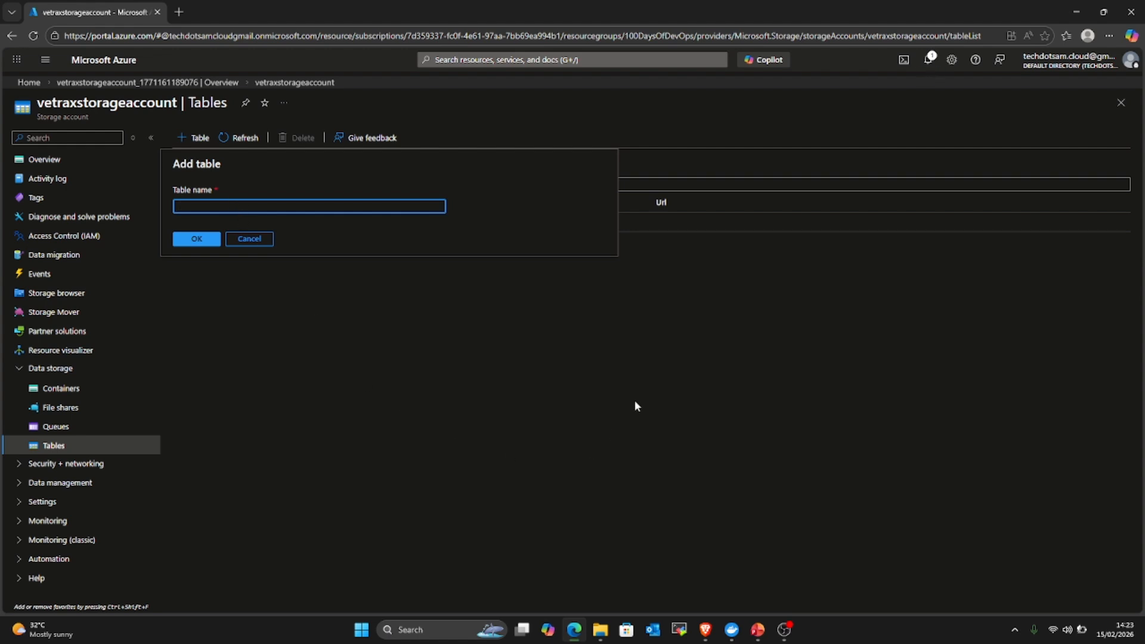
{"action": "key", "text": "Escape"}
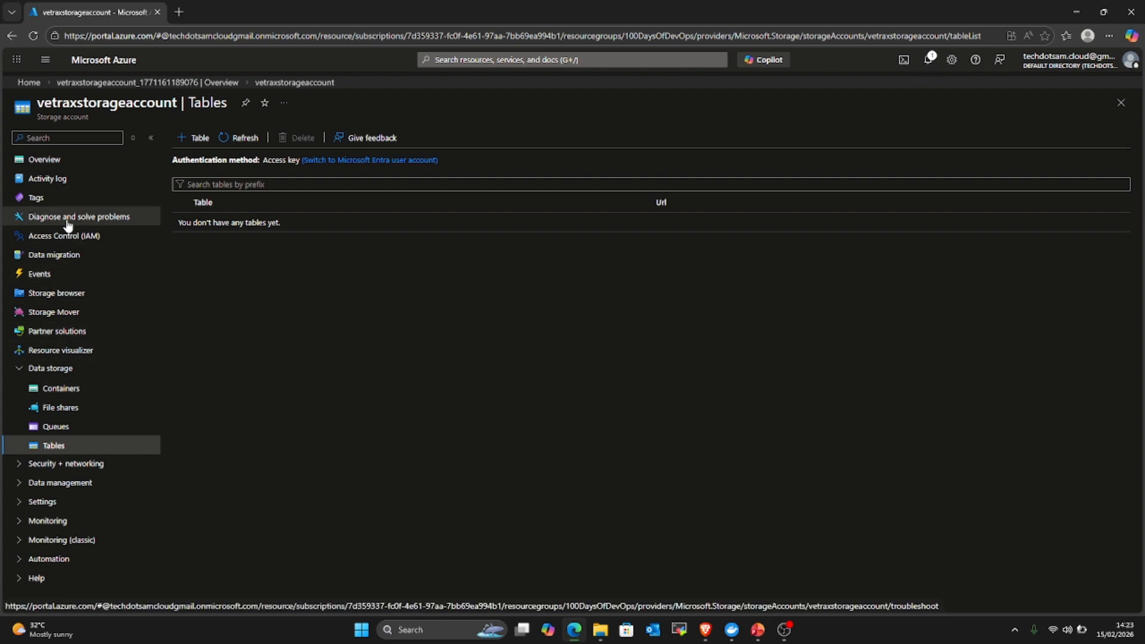
{"action": "left_click", "coordinate": [19, 370]}
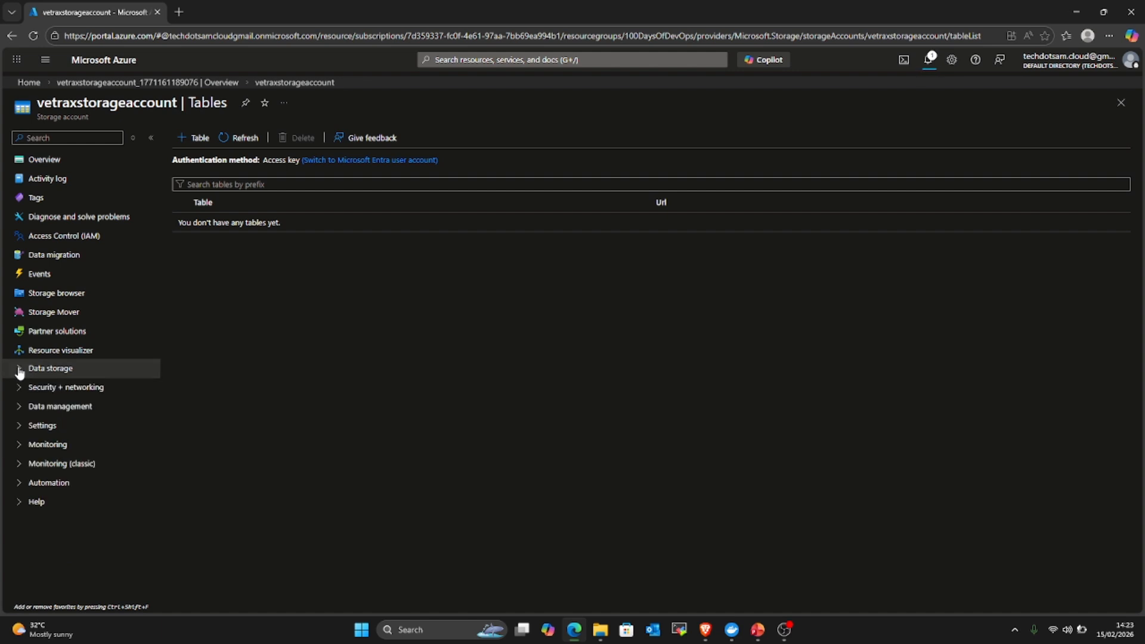
Open the storage browser and examine the account's blob containers, file shares and queues.
{"action": "left_click", "coordinate": [55, 296]}
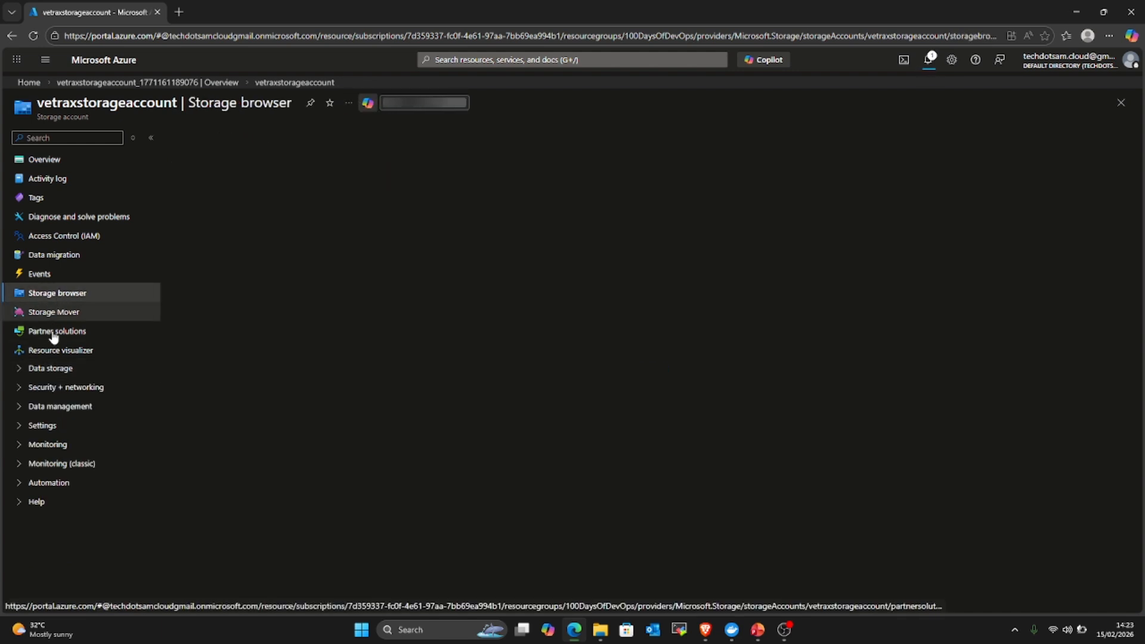
{"action": "left_click", "coordinate": [20, 368]}
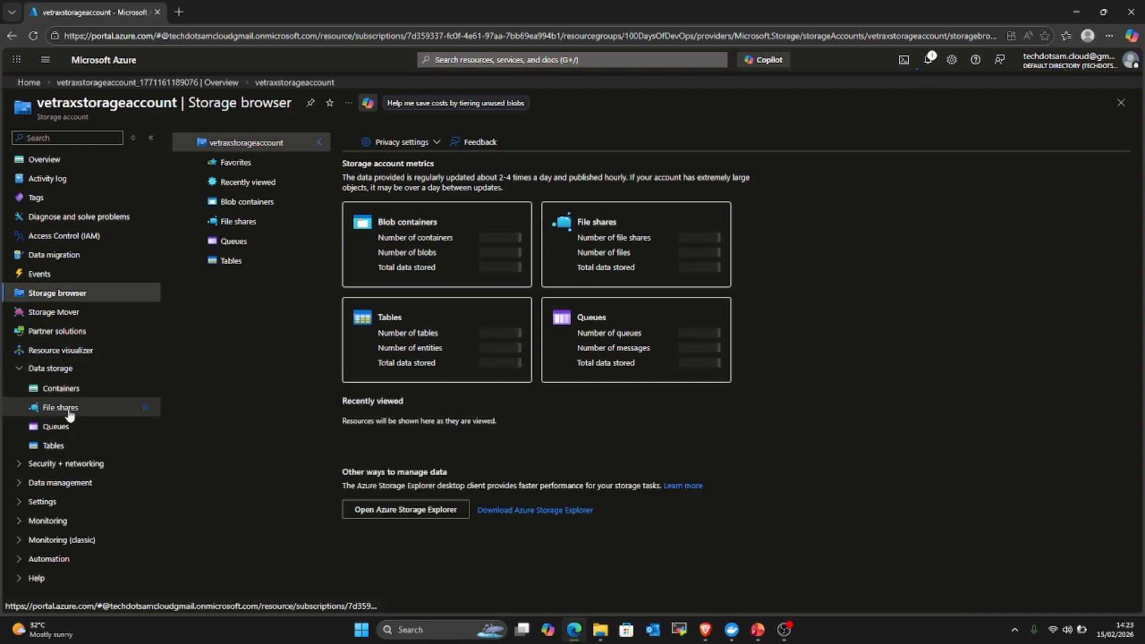
{"action": "left_click", "coordinate": [30, 375]}
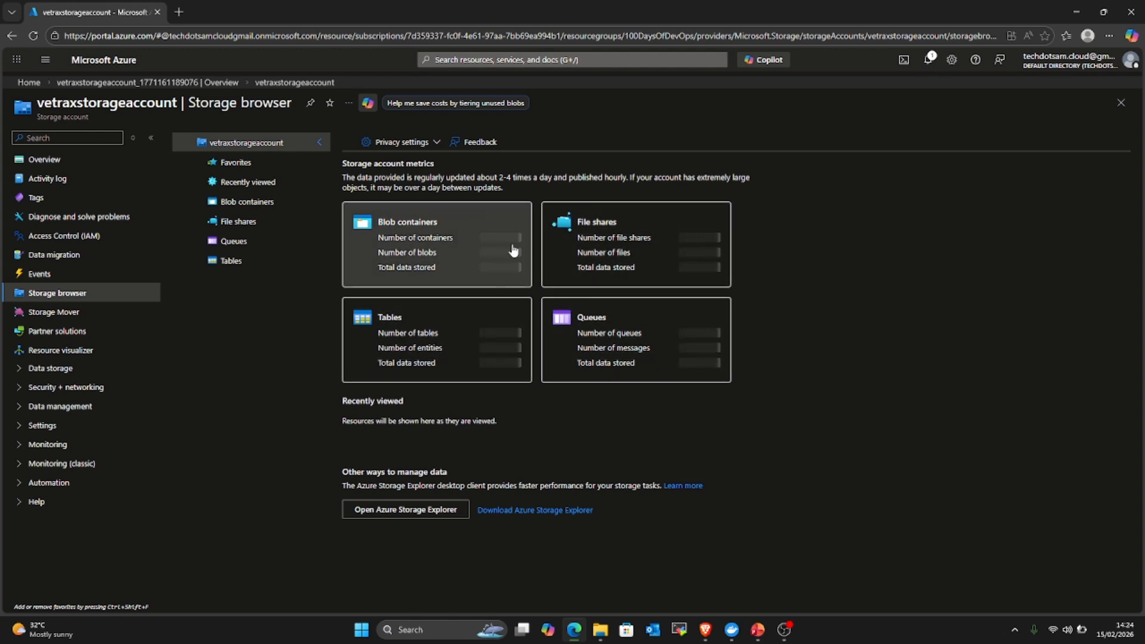
{"action": "left_click", "coordinate": [253, 205]}
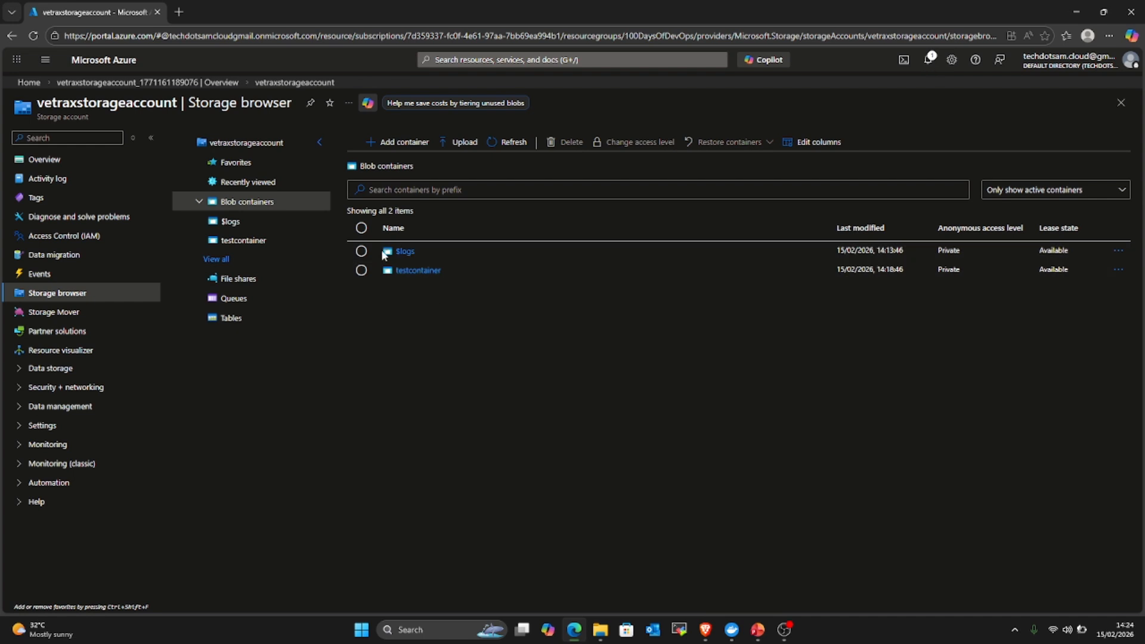
{"action": "left_click", "coordinate": [236, 279]}
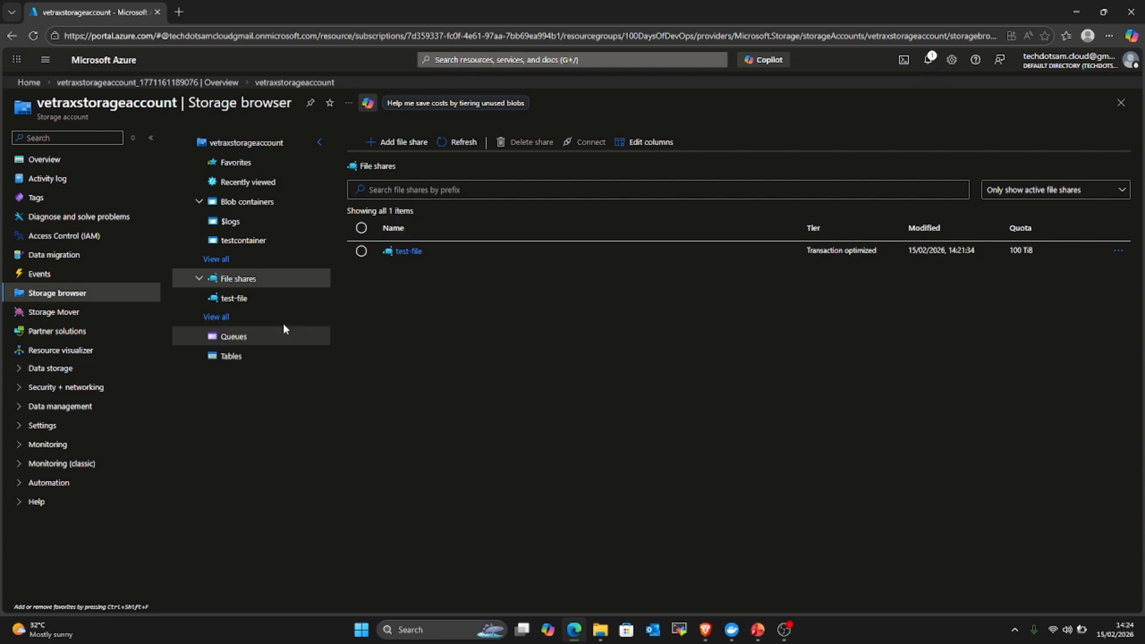
{"action": "left_click", "coordinate": [255, 337]}
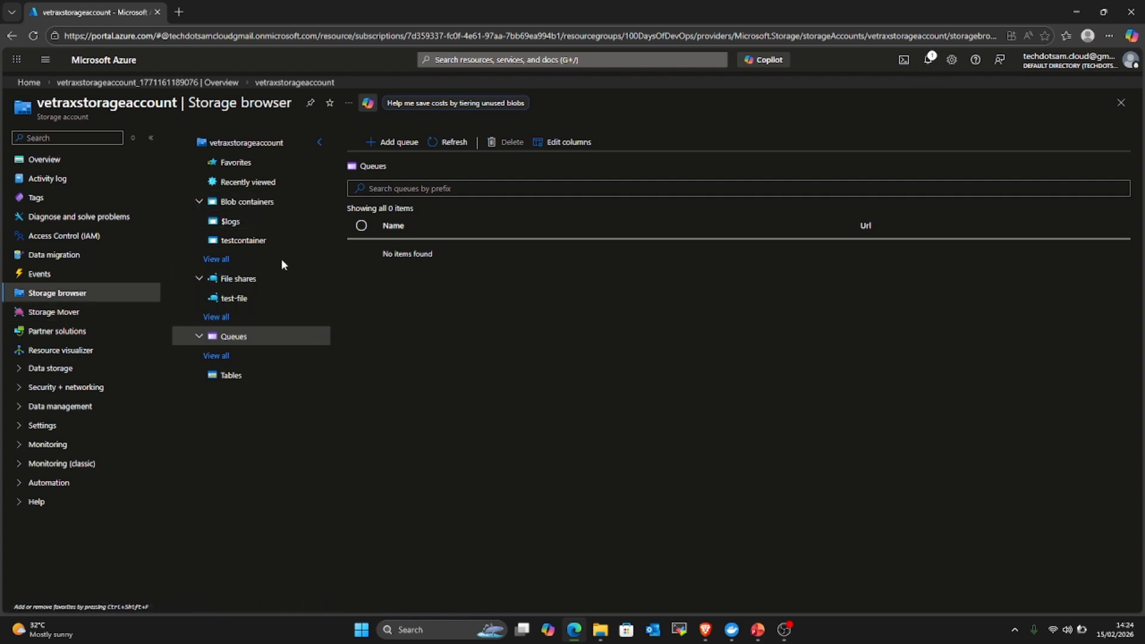
Open the storage account's lifecycle management rules, consult the access tier slide in PowerPoint, and return to the Azure portal.
{"action": "left_click", "coordinate": [16, 370]}
{"action": "left_click", "coordinate": [17, 370]}
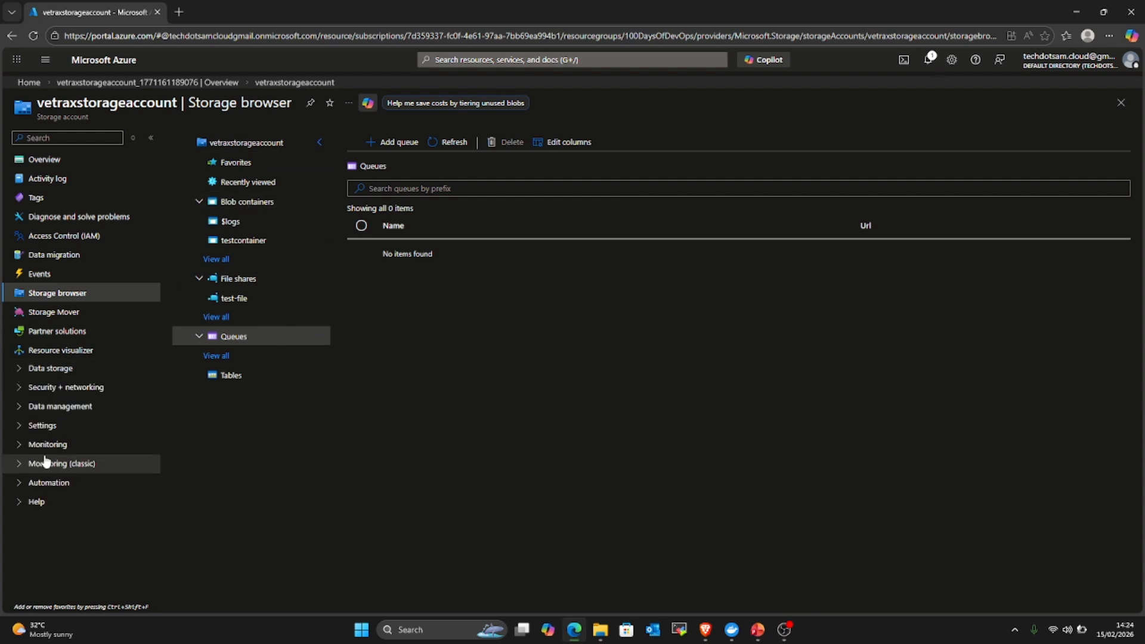
{"action": "left_click", "coordinate": [22, 409]}
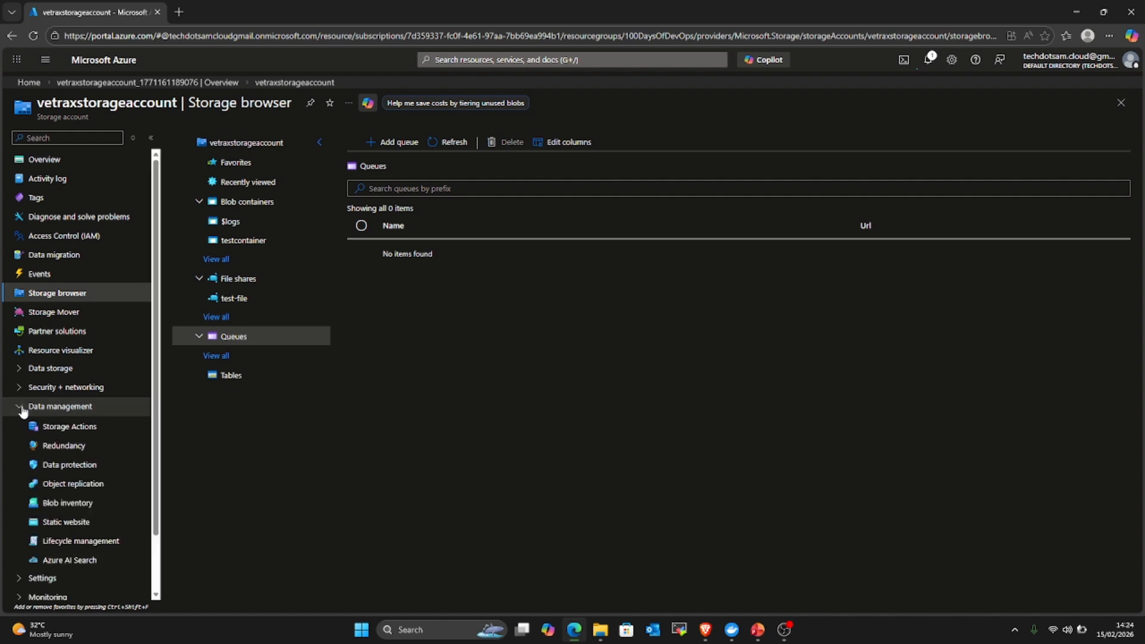
{"action": "scroll", "coordinate": [62, 547], "scroll_direction": "down", "scroll_amount": 1}
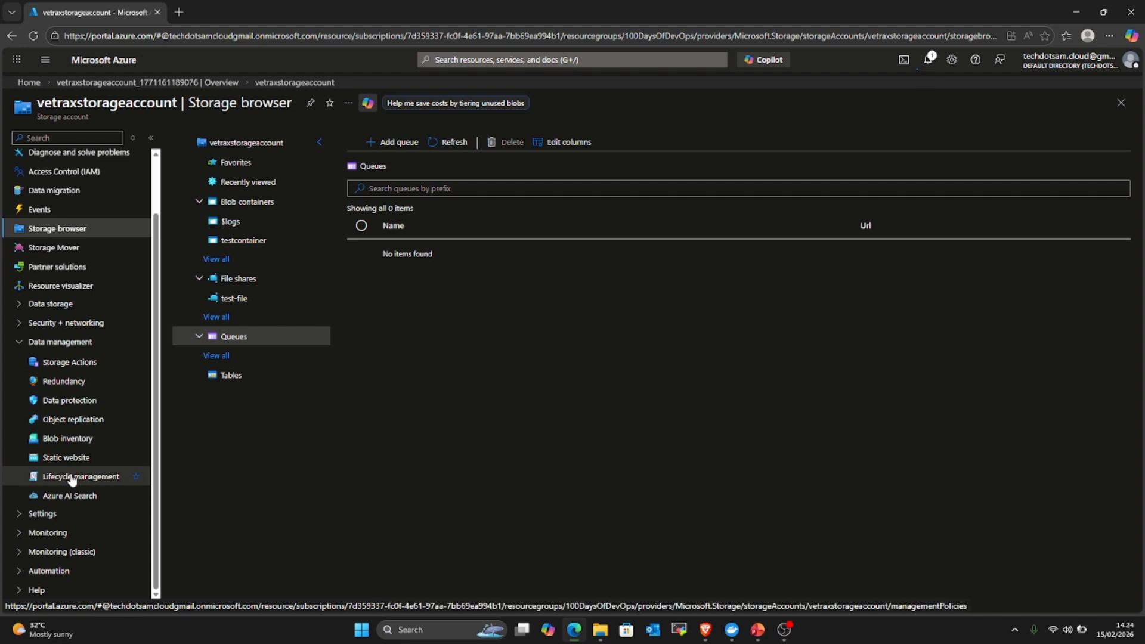
{"action": "left_click", "coordinate": [72, 479]}
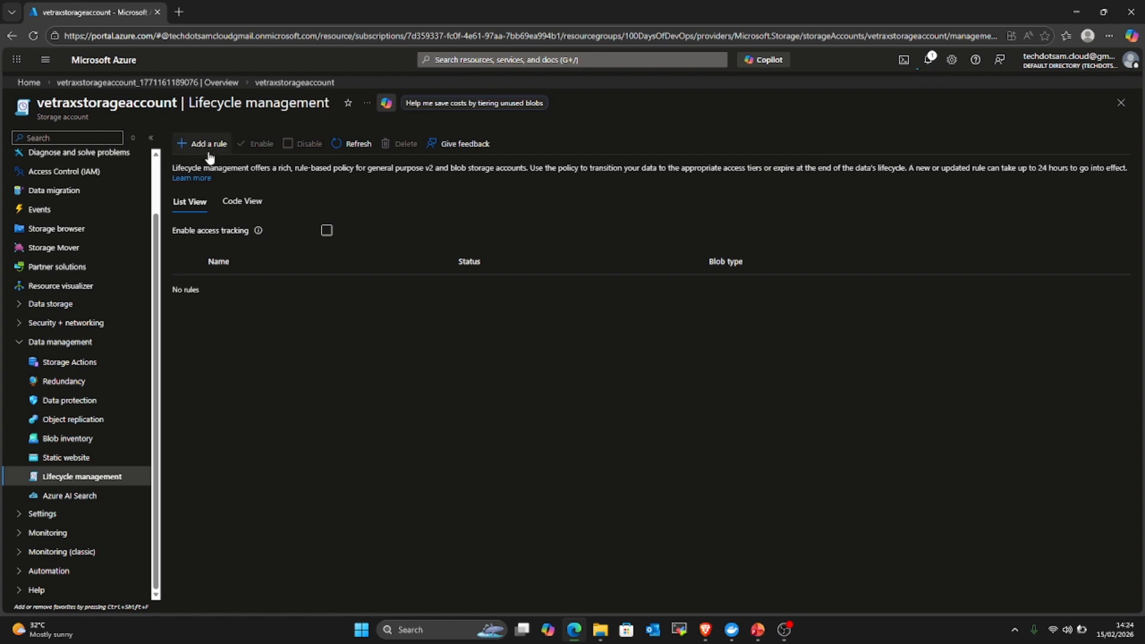
{"action": "left_click", "coordinate": [757, 629]}
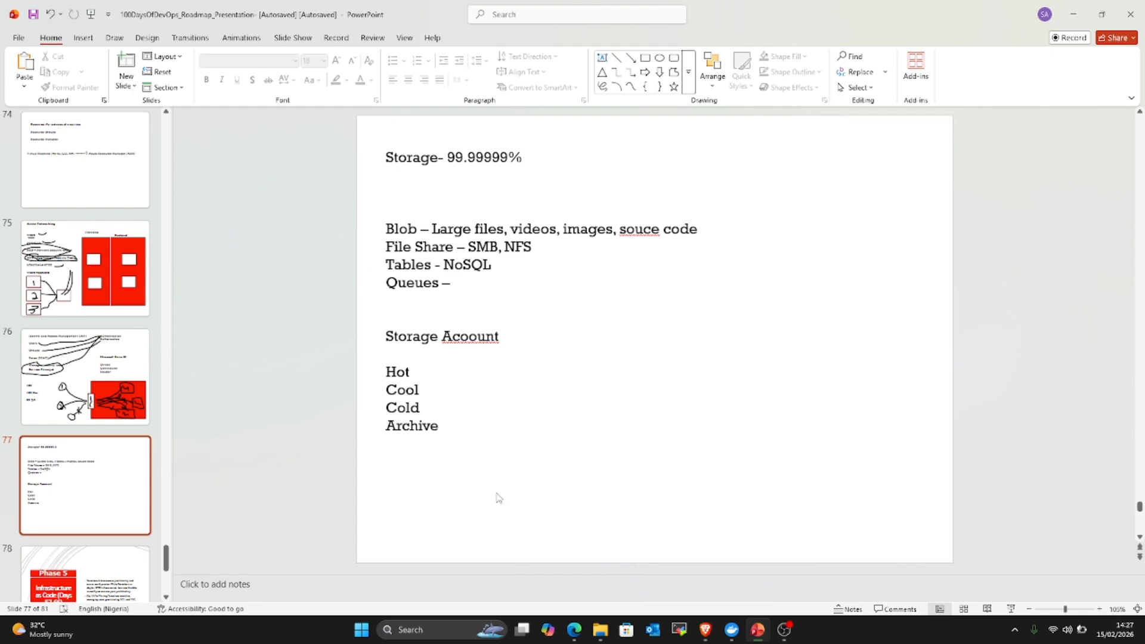
{"action": "left_click", "coordinate": [573, 629]}
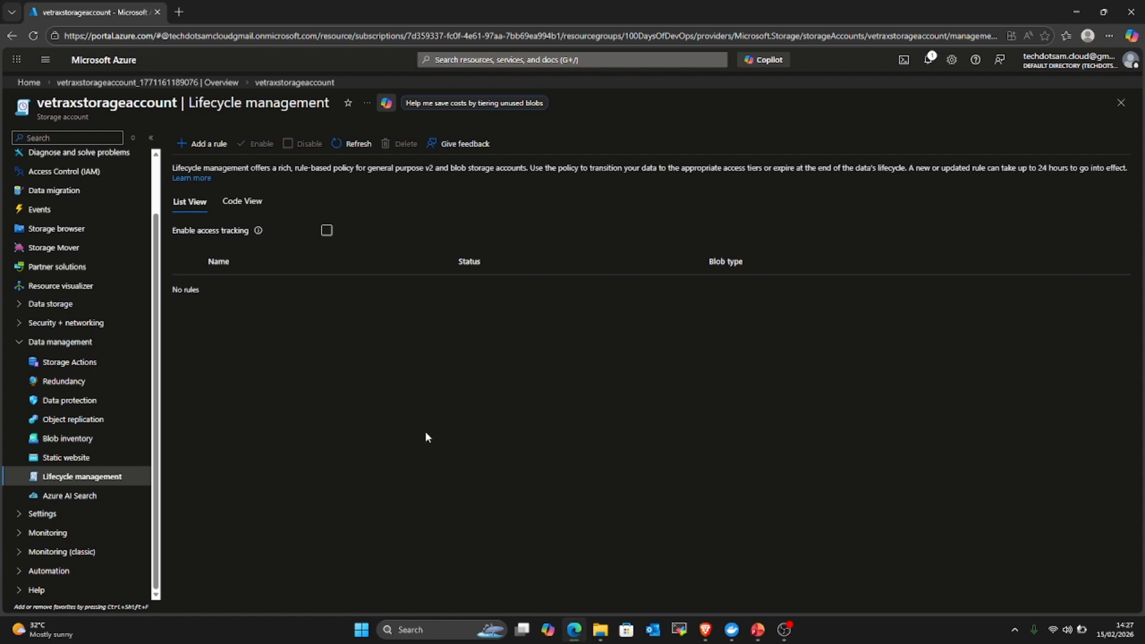